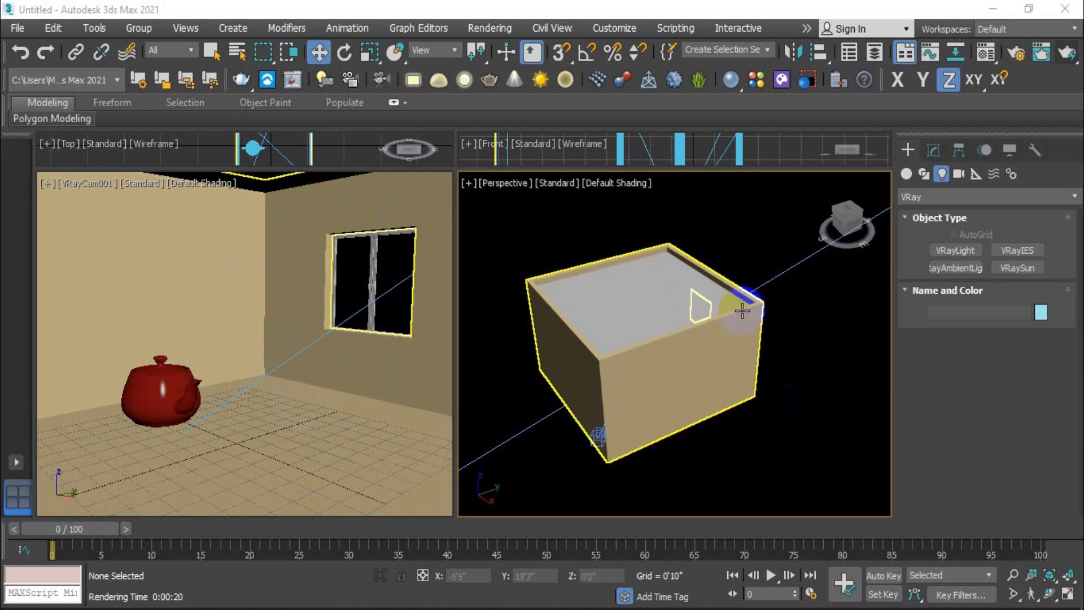
# Step: Start a V-Ray render of the VRayCam001 camera view of the teapot room
pyautogui.scroll(-8, 667, 315)
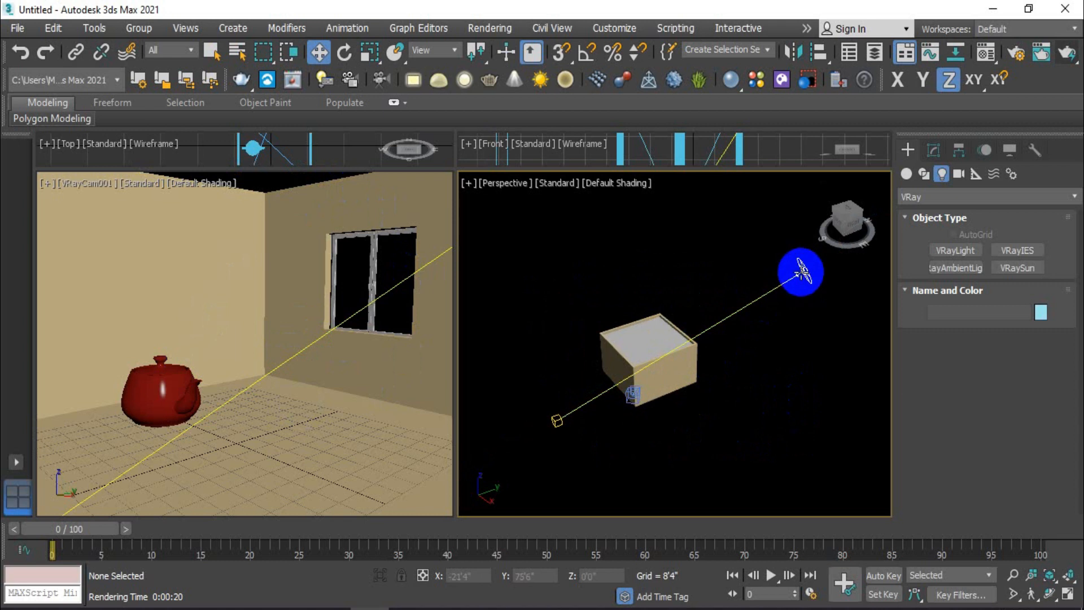
pyautogui.scroll(8, 613, 381)
pyautogui.moveTo(625, 384); pyautogui.dragTo(617, 385, button='middle')
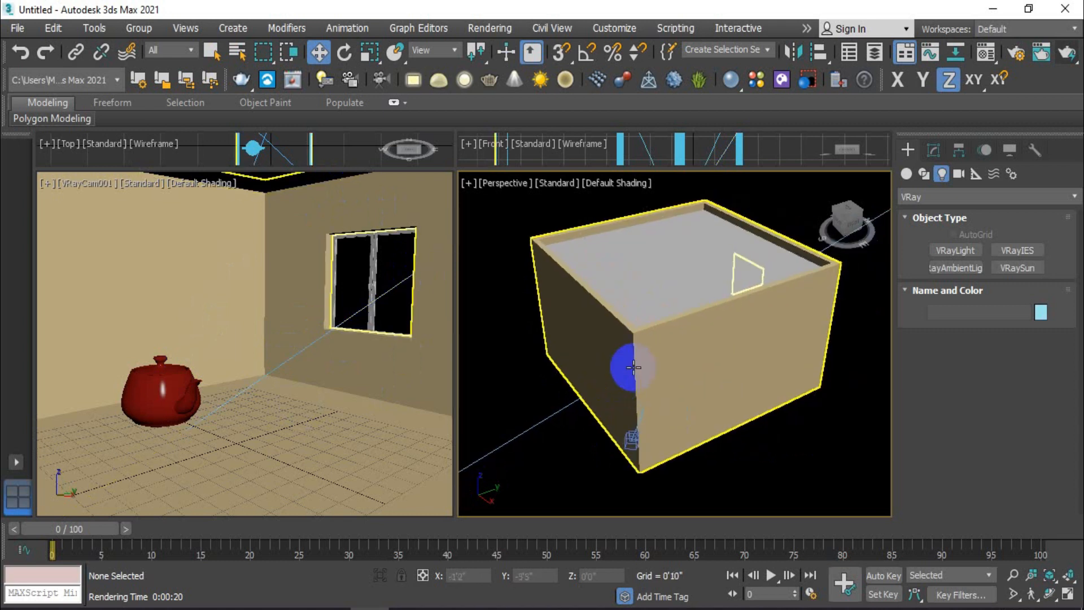
pyautogui.click(283, 295)
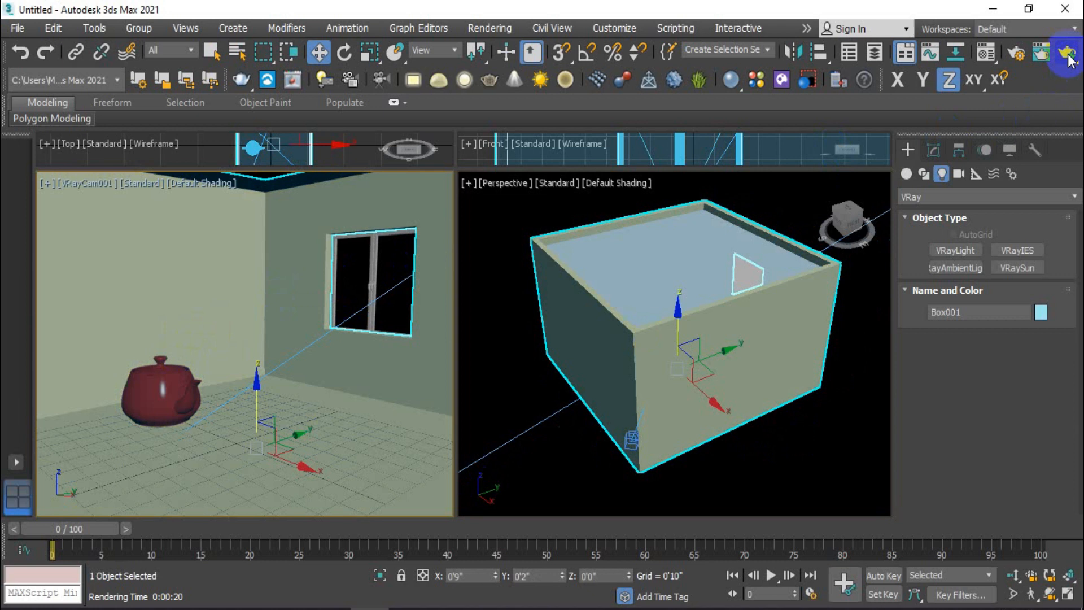
pyautogui.click(1067, 54)
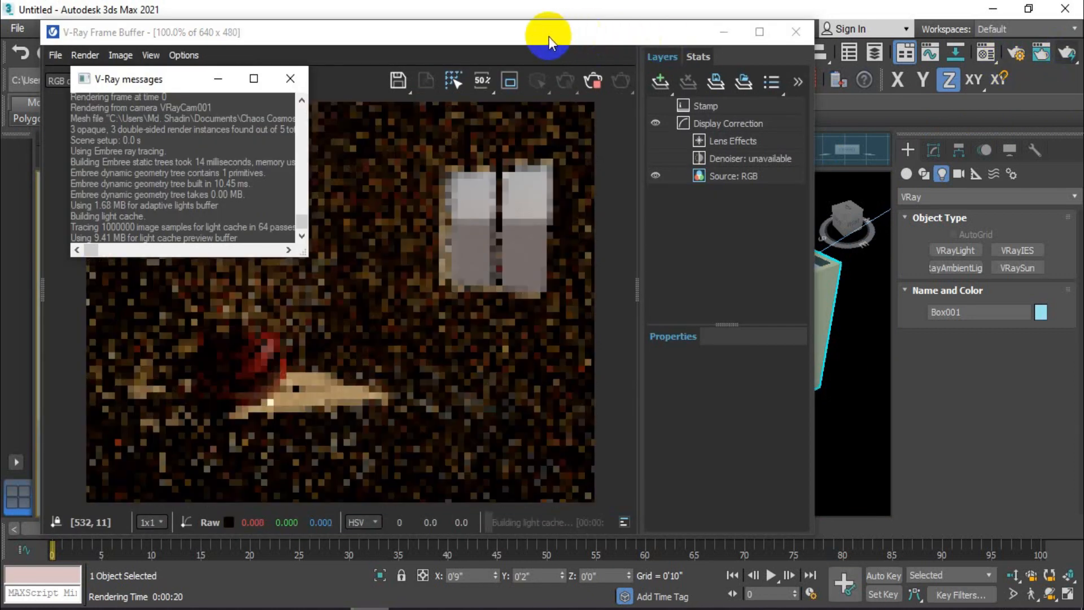
pyautogui.click(634, 271)
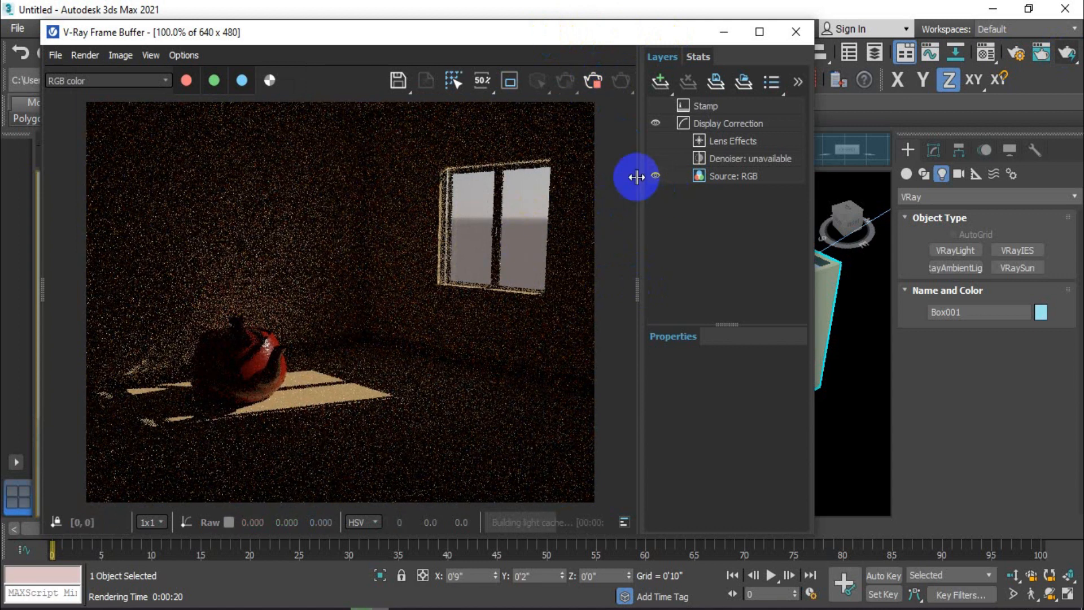
# Step: Stop the production render, run an interactive render of the same camera view, and stop it once the noise clears
pyautogui.click(596, 81)
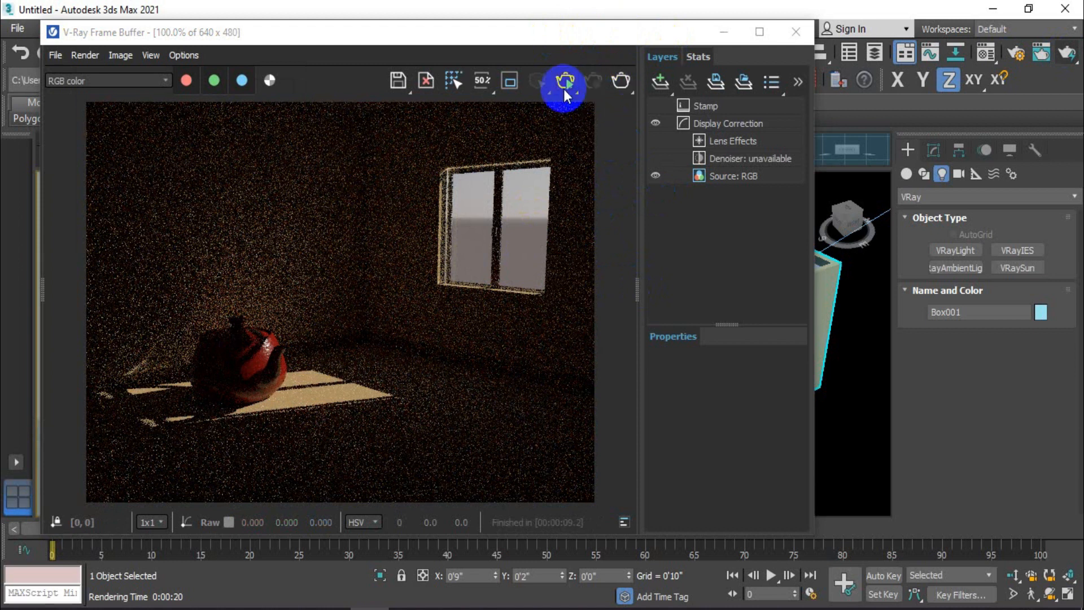
pyautogui.click(565, 81)
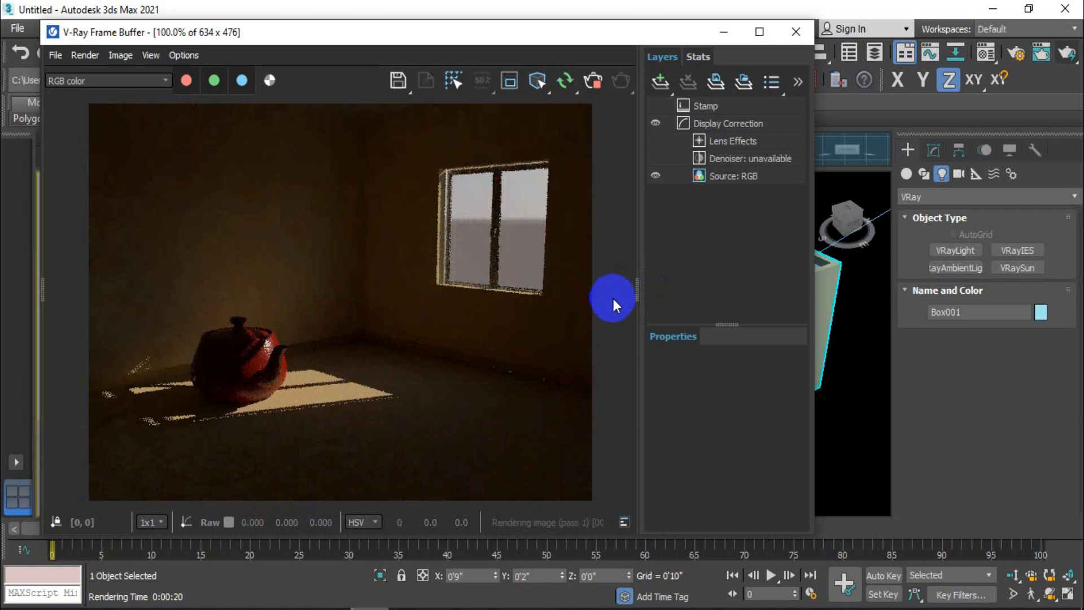
pyautogui.click(593, 81)
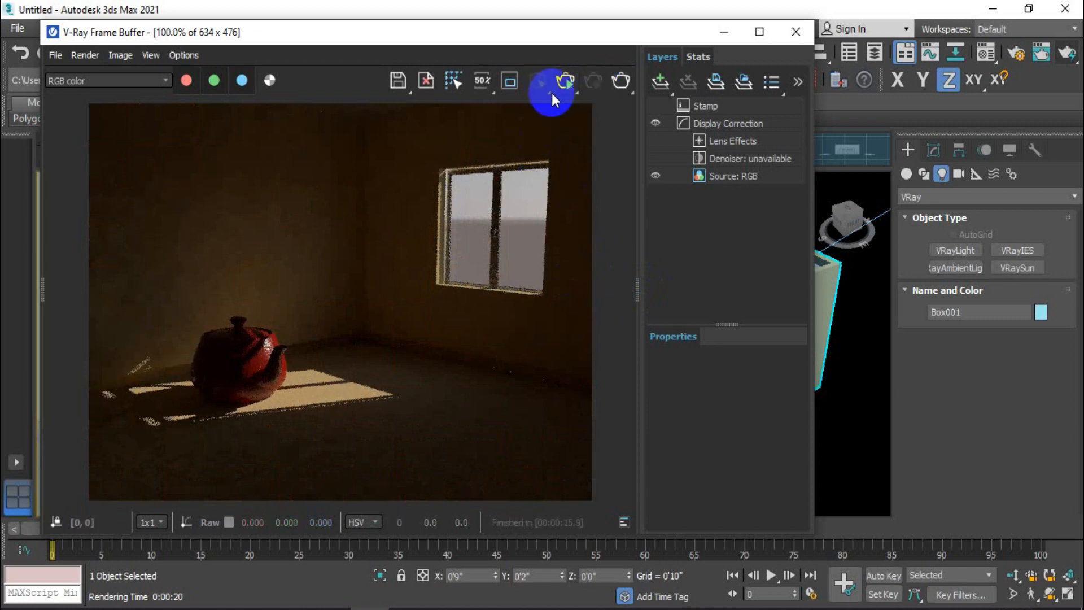
# Step: Save the rendered image to the Desktop as a JPEG file named 54 c, accepting the JPEG options
pyautogui.click(398, 81)
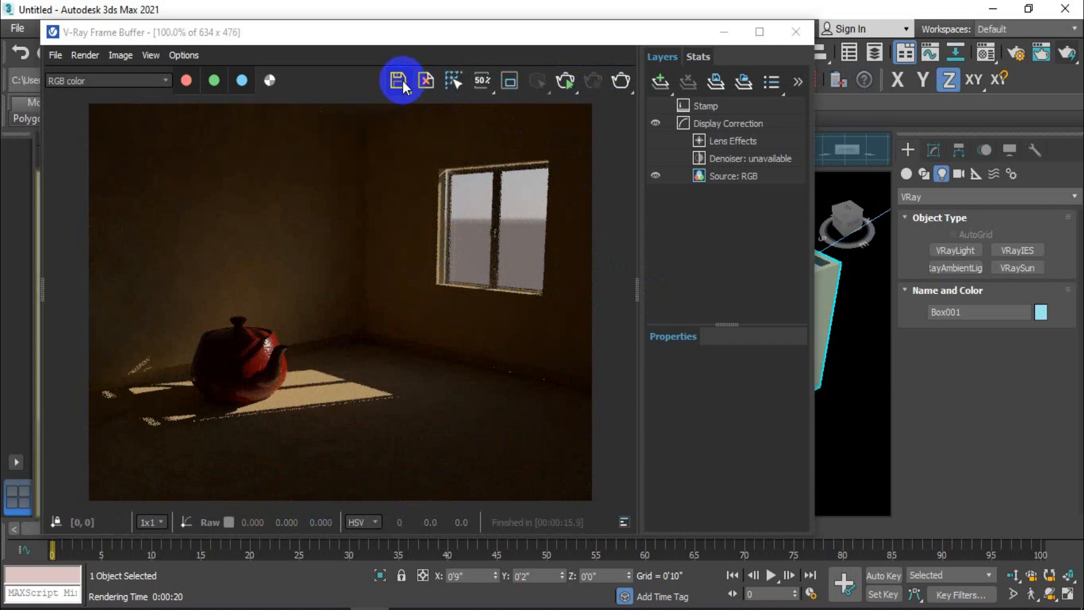
pyautogui.click(30, 177)
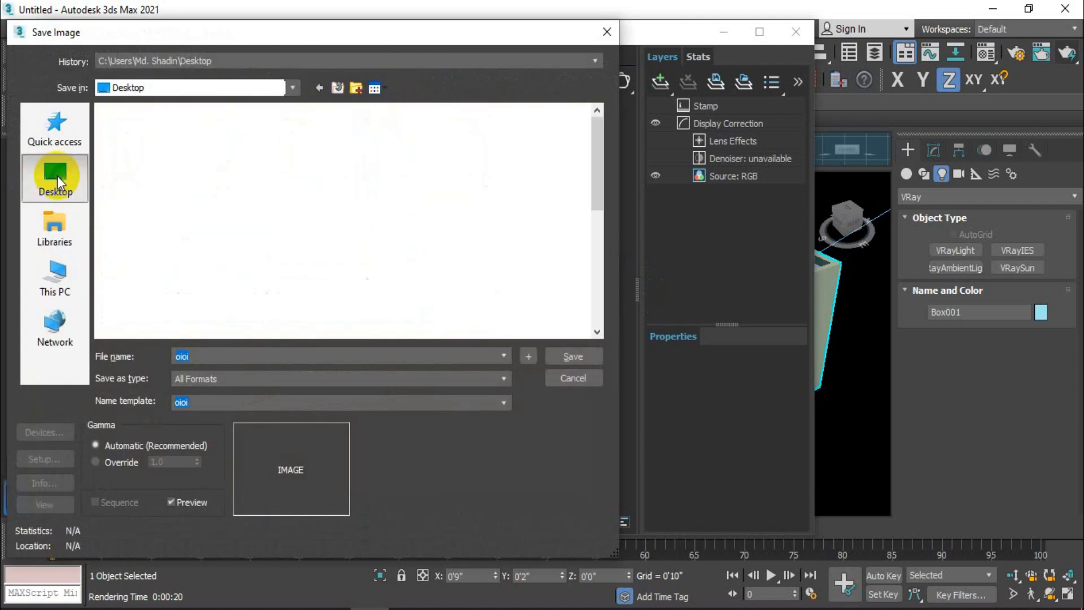
pyautogui.click(252, 379)
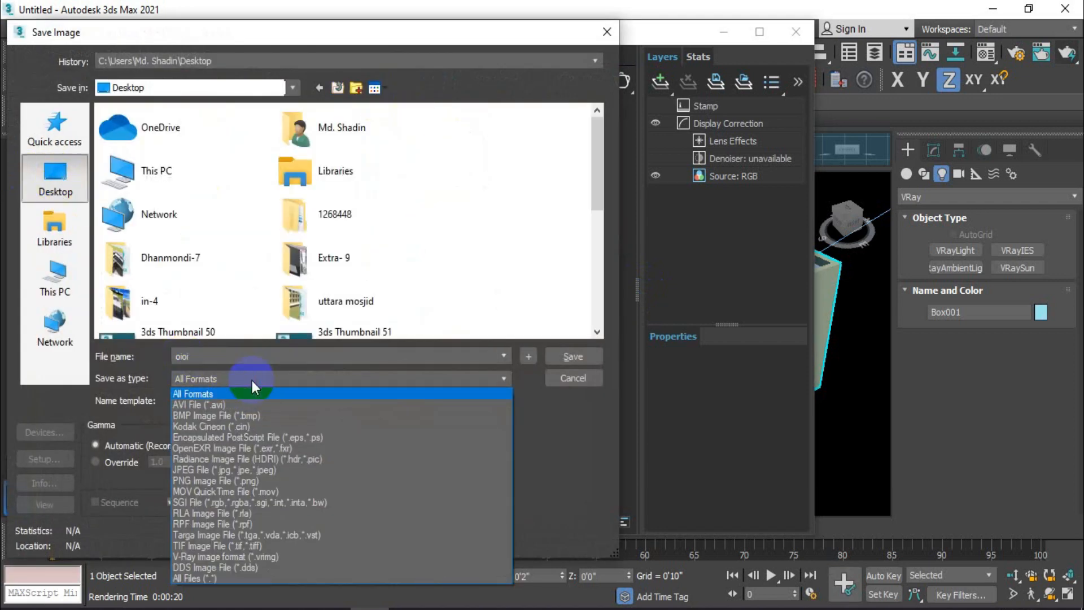
pyautogui.click(233, 471)
pyautogui.click(213, 357)
pyautogui.write('9')
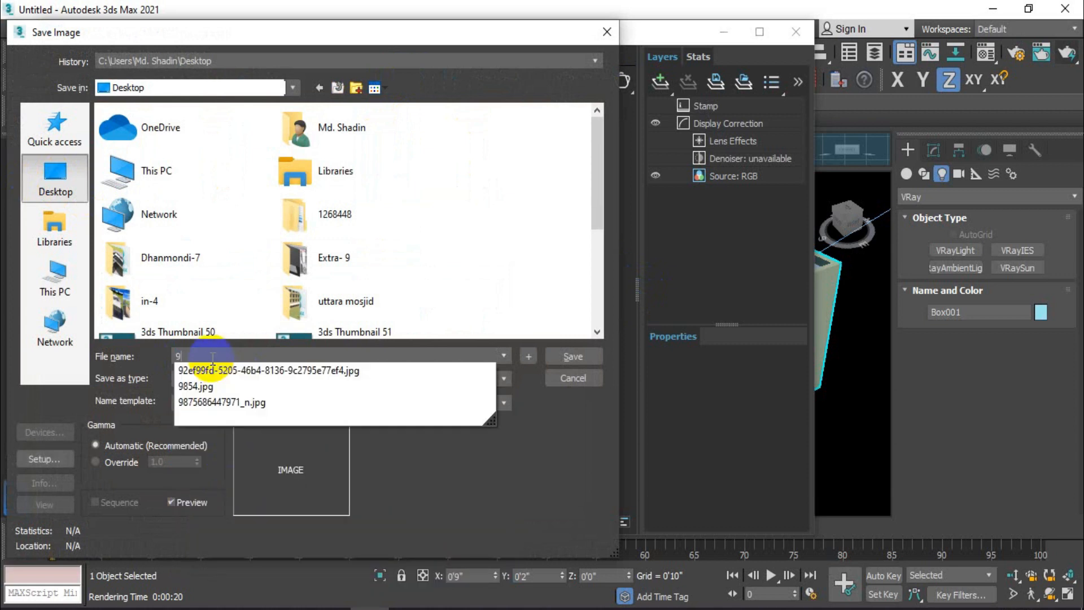
pyautogui.press('BackSpace')
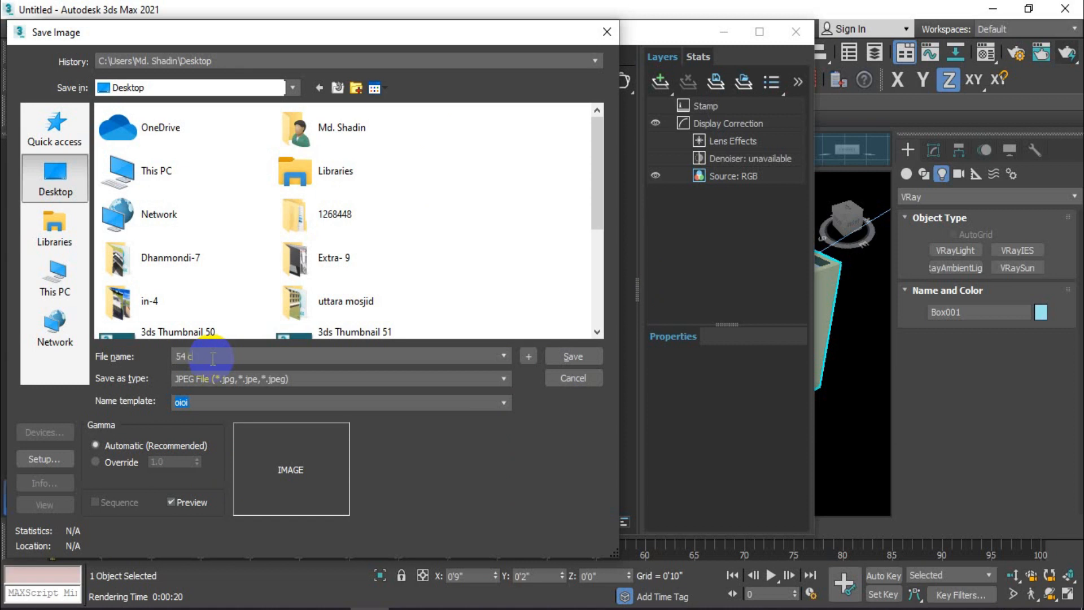
pyautogui.click(557, 357)
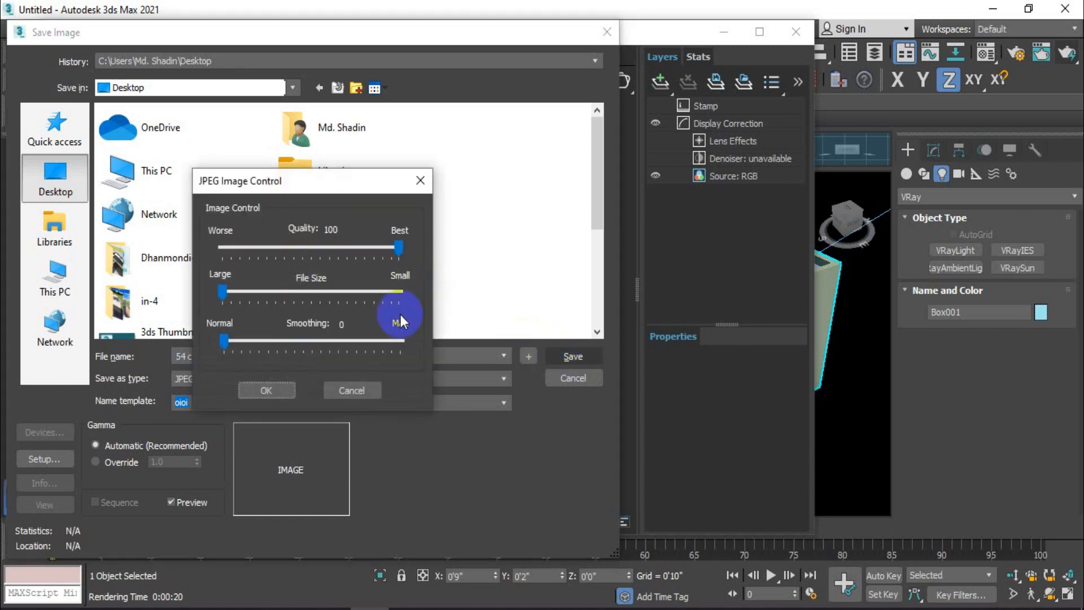
pyautogui.click(250, 391)
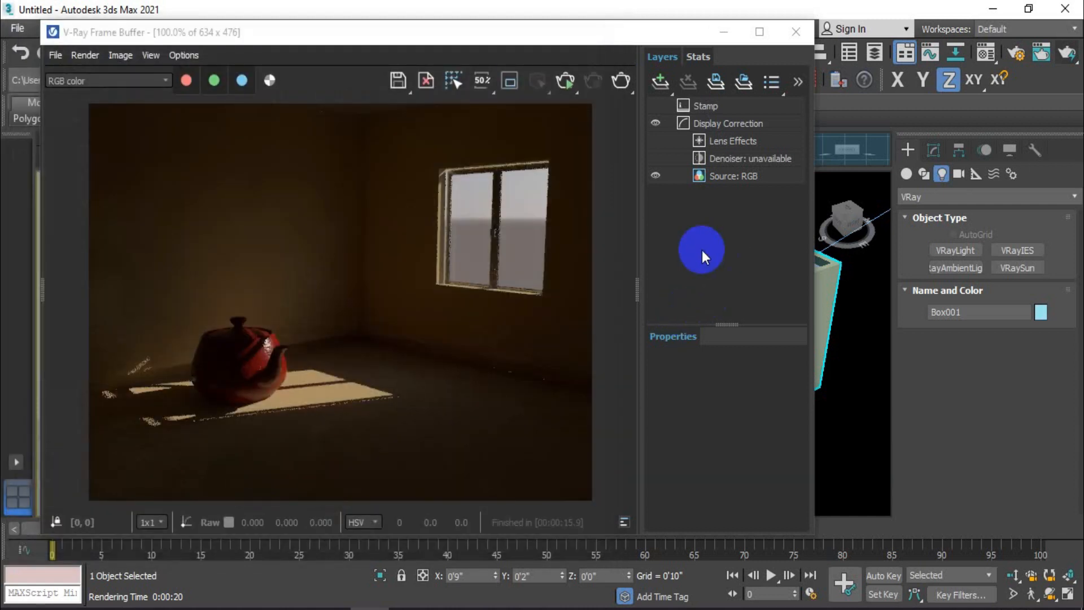
# Step: Close the V-Ray Frame Buffer and the V-Ray messages window, and deselect the room
pyautogui.click(791, 34)
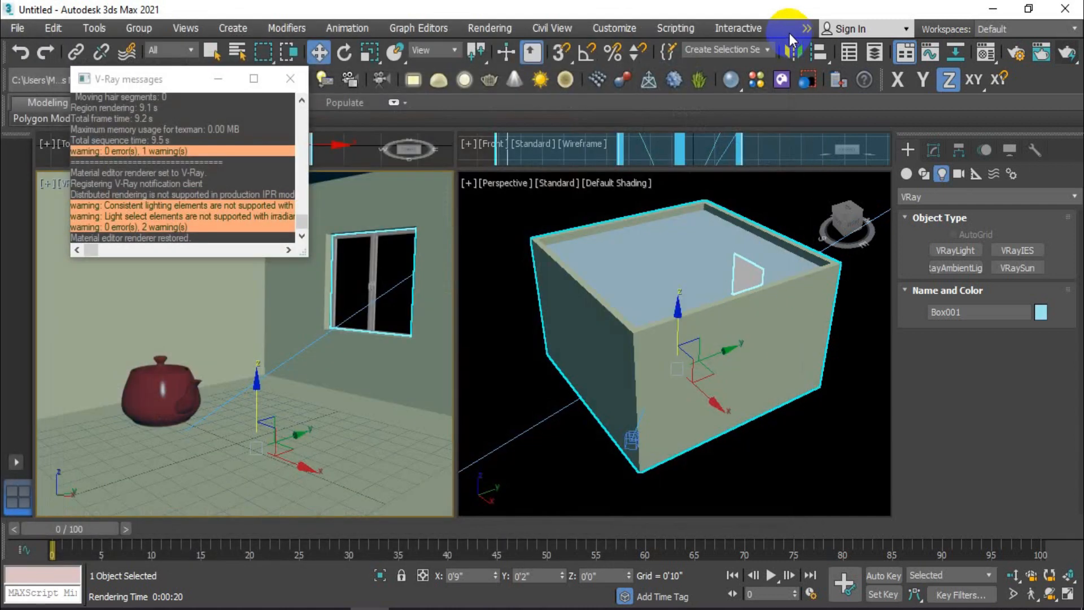
pyautogui.click(276, 80)
pyautogui.click(493, 289)
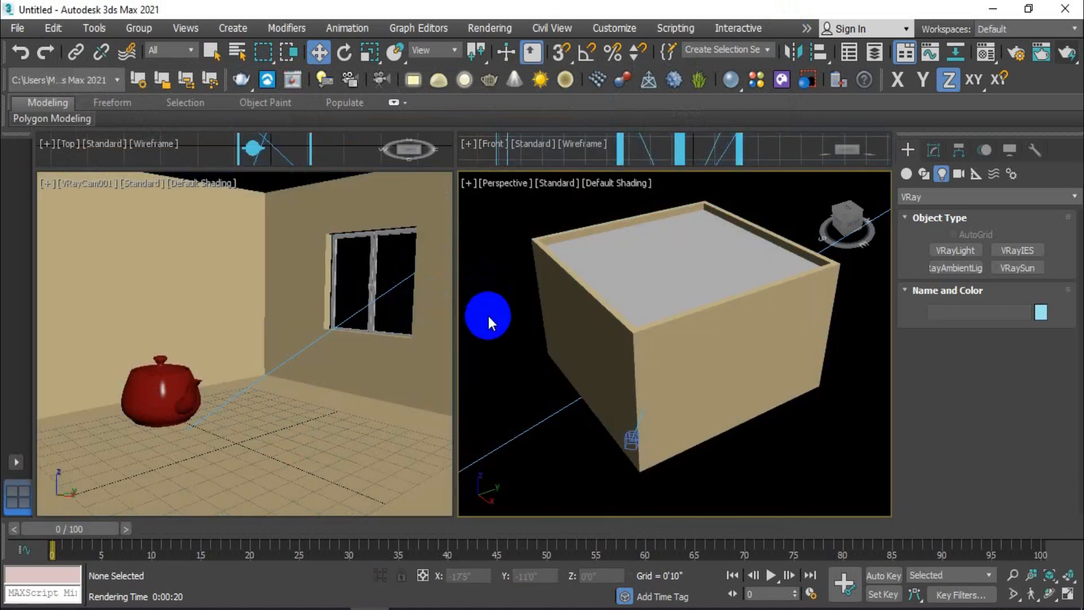
# Step: Open the saved image 54 c from the desktop, examine the room's lighting, and return to 3ds Max
pyautogui.click(993, 9)
pyautogui.click(354, 270)
pyautogui.doubleClick(354, 270)
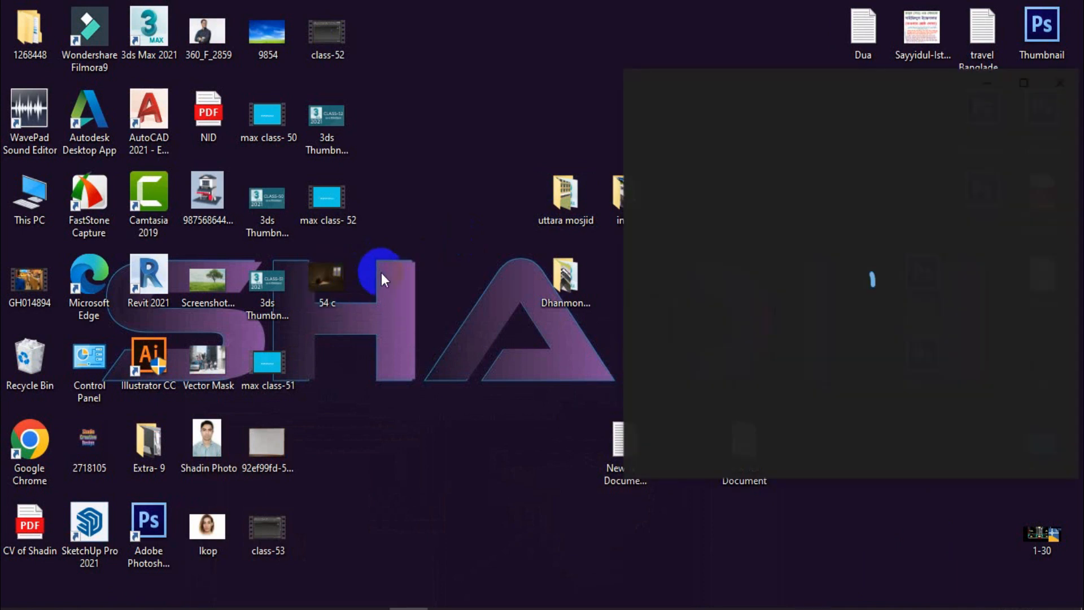
pyautogui.click(1024, 85)
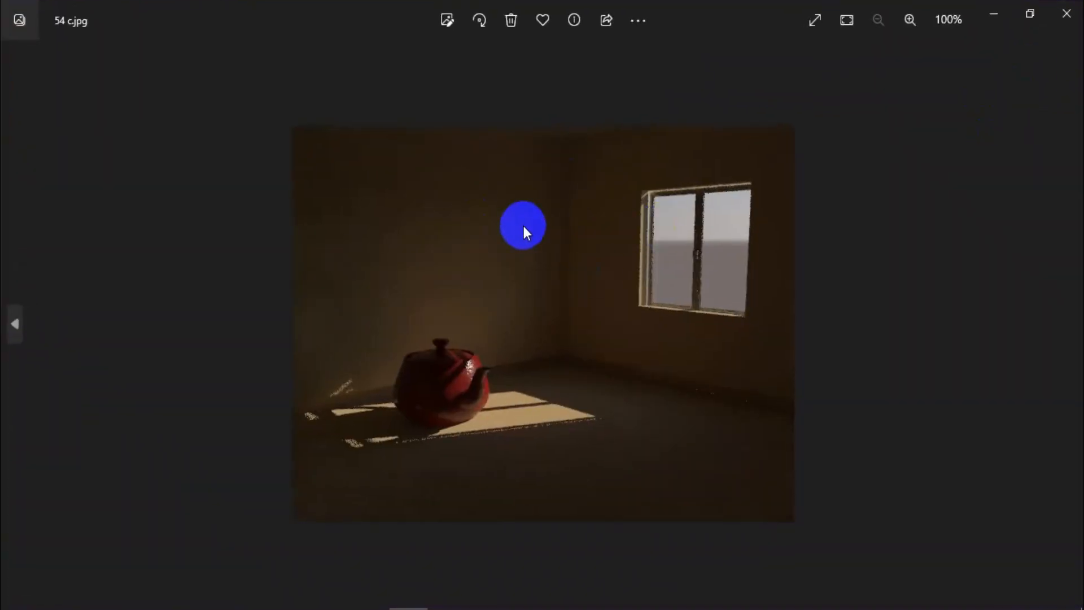
pyautogui.scroll(2, 590, 271)
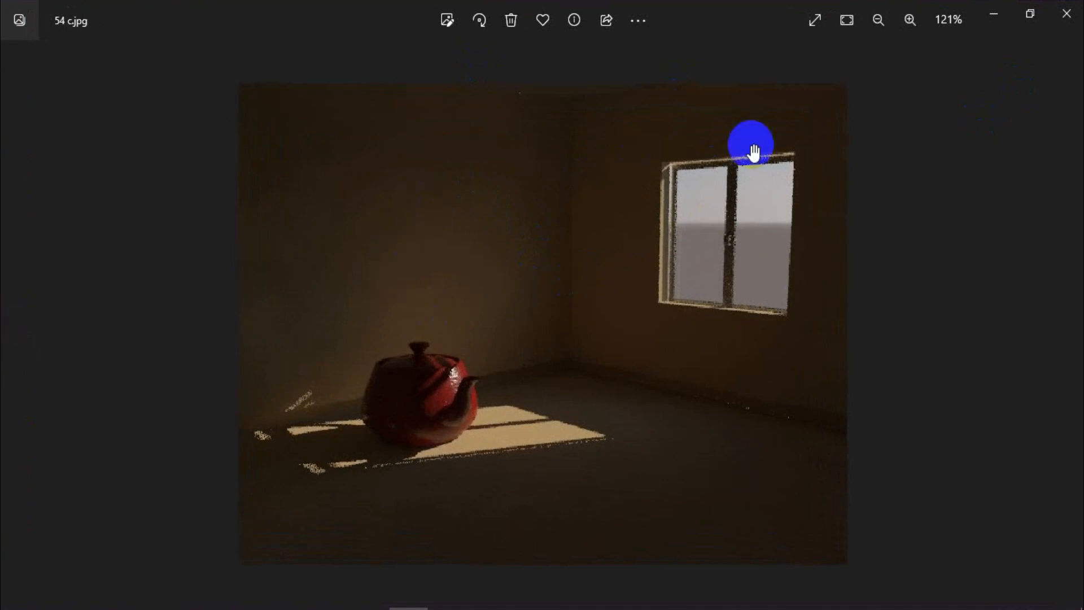
pyautogui.scroll(-2, 509, 390)
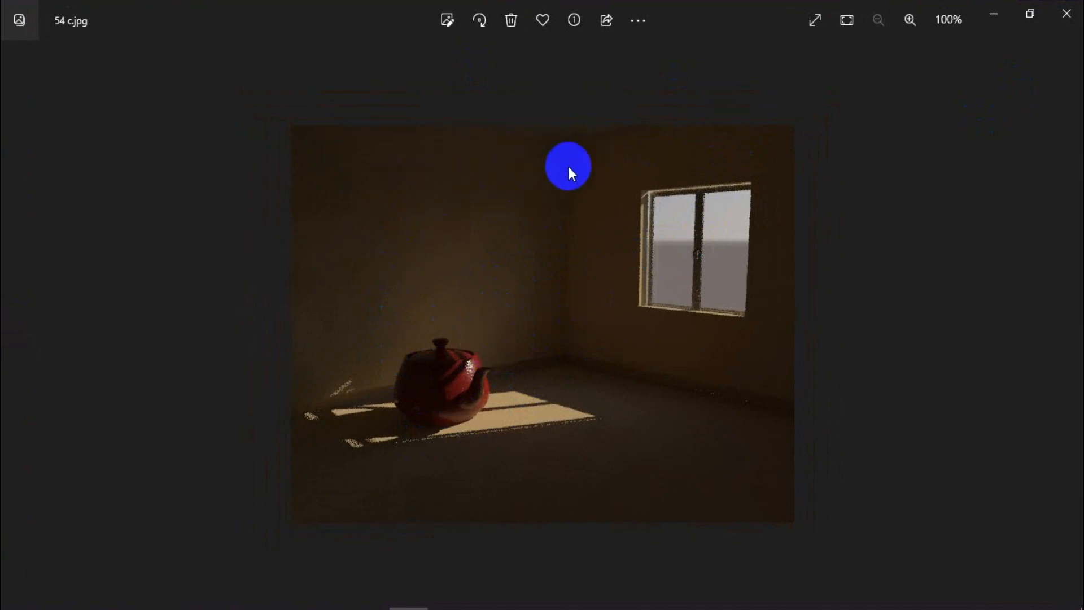
pyautogui.click(1065, 14)
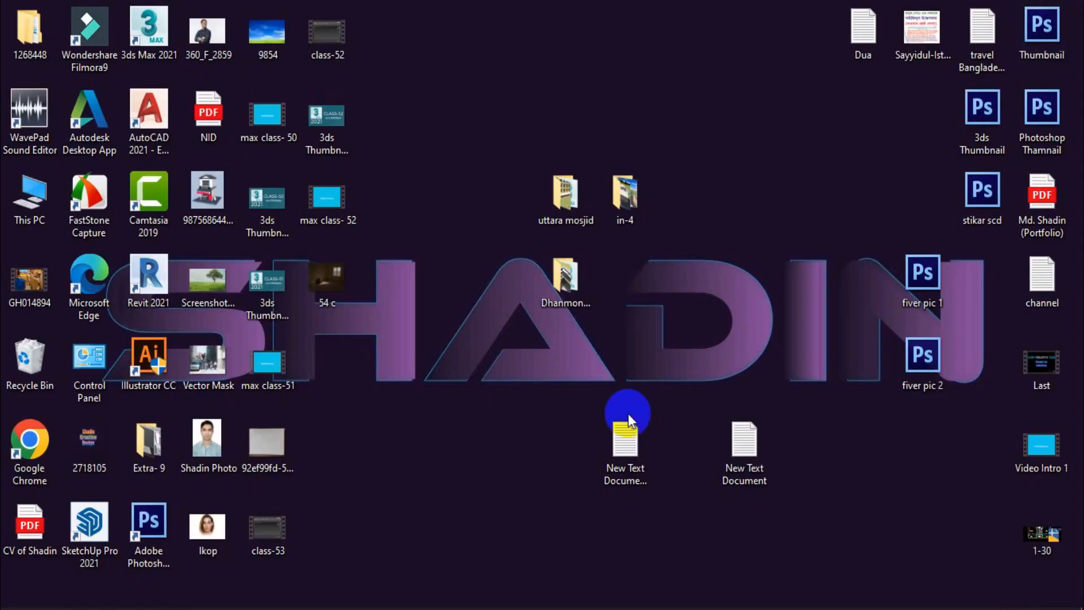
pyautogui.click(367, 609)
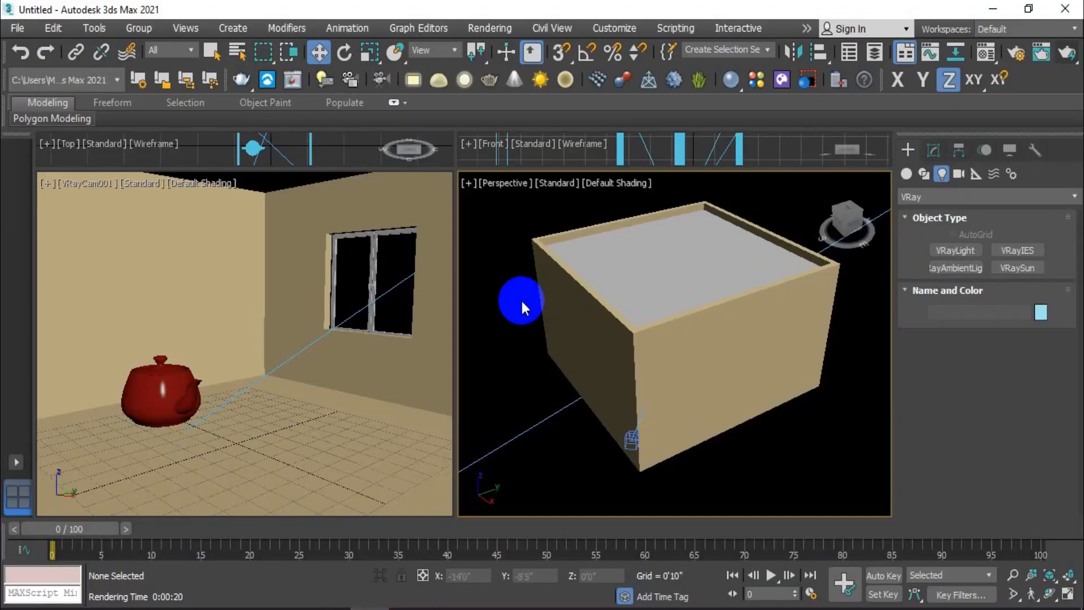
# Step: Examine the outside of the room in the Perspective viewport, focusing on the wall with the window
pyautogui.scroll(-3, 696, 260)
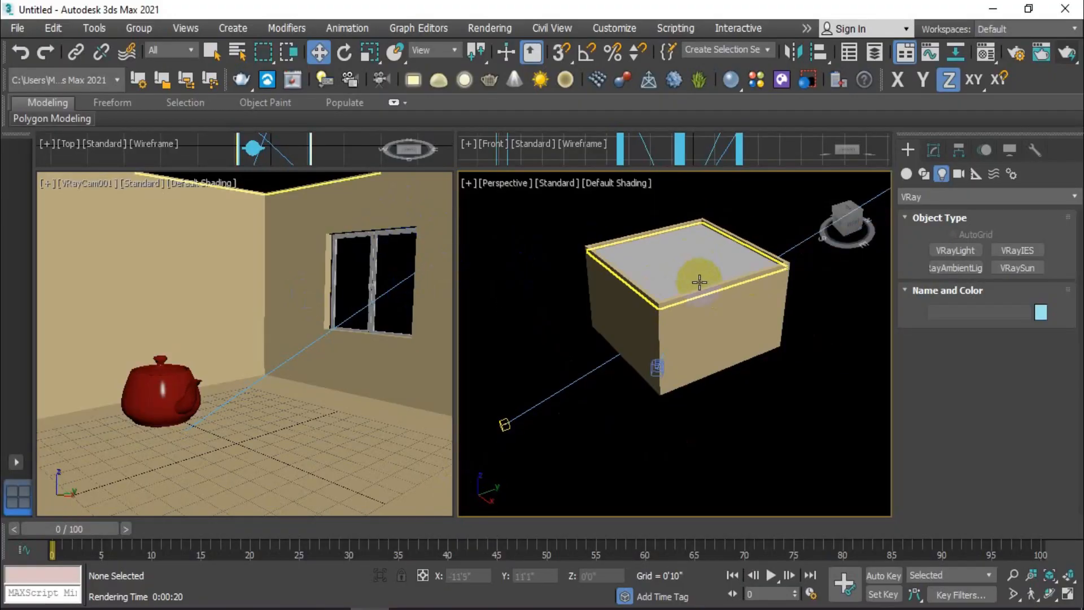
pyautogui.keyDown('alt'); pyautogui.moveTo(762, 345); pyautogui.dragTo(626, 371, button='middle'); pyautogui.keyUp('alt')
pyautogui.scroll(3, 659, 326)
pyautogui.keyDown('alt'); pyautogui.moveTo(690, 366); pyautogui.dragTo(654, 326, button='middle'); pyautogui.keyUp('alt')
pyautogui.scroll(4, 631, 275)
pyautogui.scroll(-4, 677, 293)
pyautogui.scroll(-2, 688, 305)
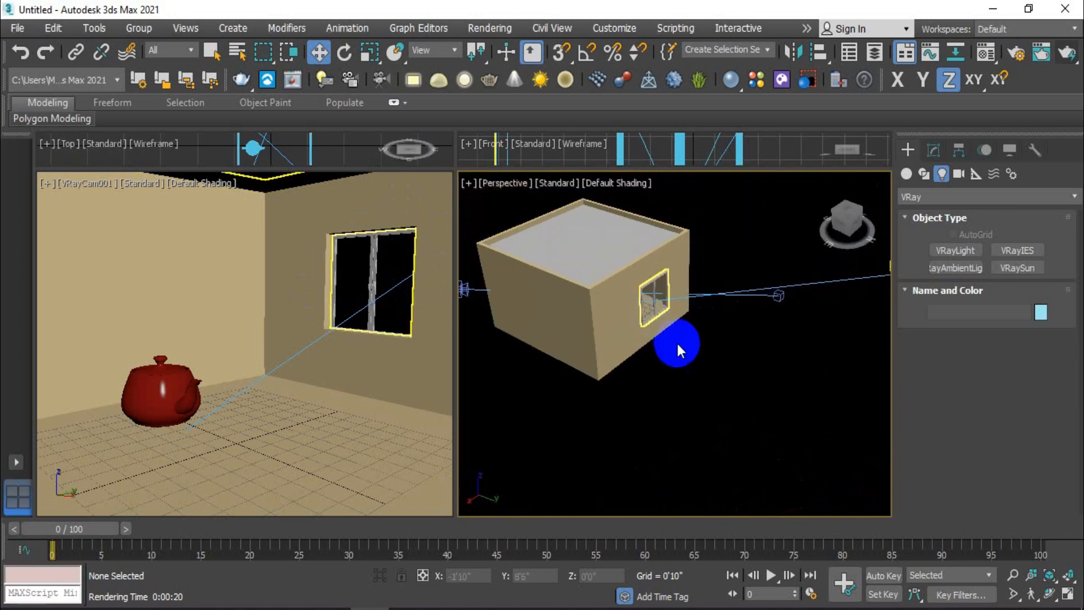
pyautogui.keyDown('alt'); pyautogui.moveTo(750, 335); pyautogui.dragTo(634, 380, button='middle'); pyautogui.keyUp('alt')
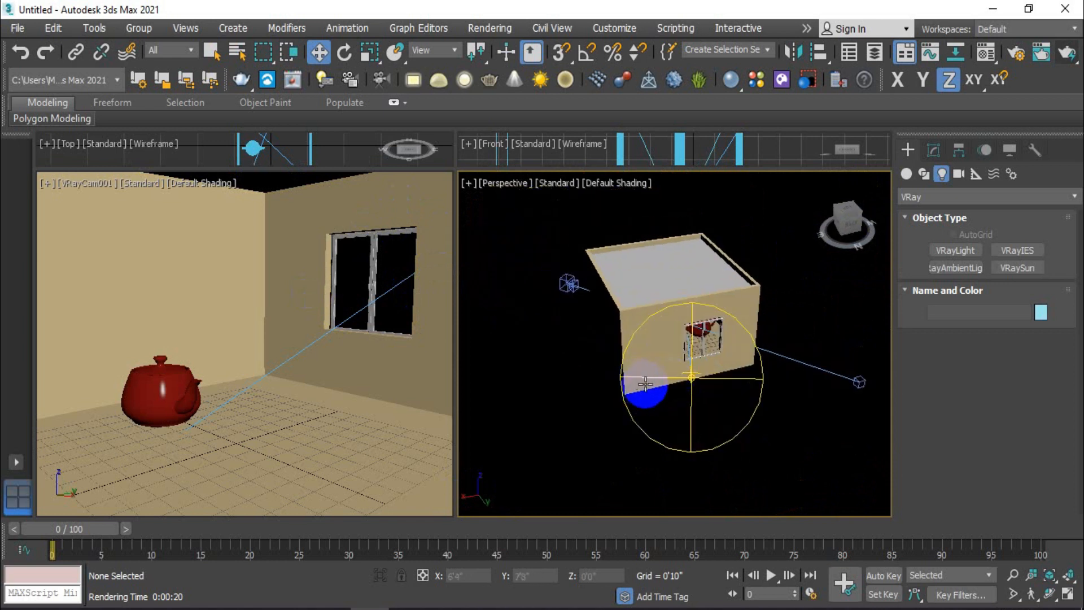
# Step: Enlarge the Top and Front viewports and activate the VRayLight tool from the V-Ray light category
pyautogui.moveTo(454, 172); pyautogui.dragTo(443, 484)
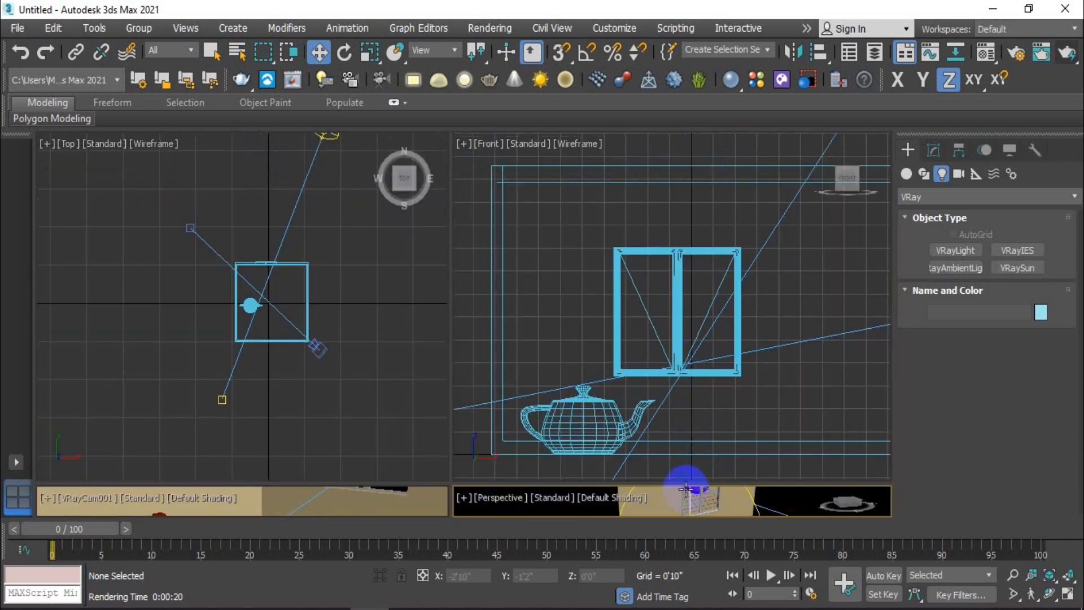
pyautogui.moveTo(672, 251); pyautogui.dragTo(679, 226, button='middle')
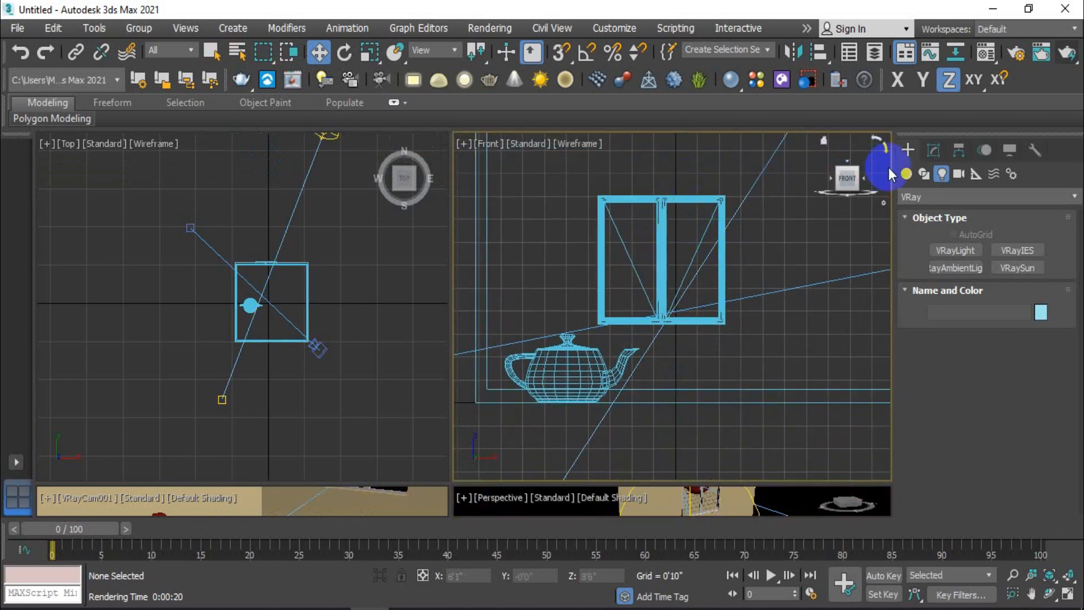
pyautogui.click(907, 175)
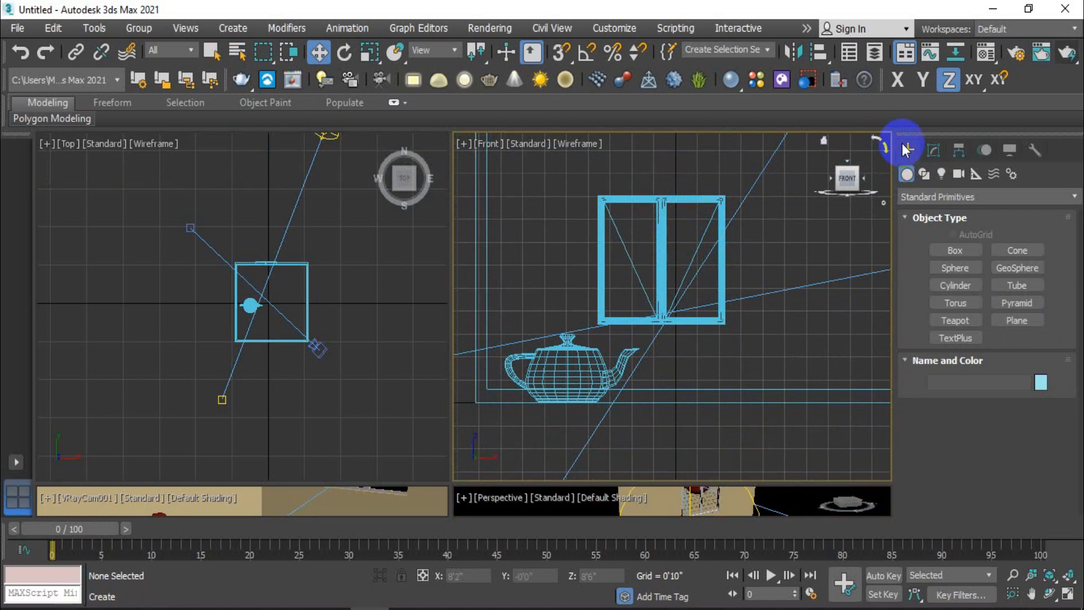
pyautogui.click(942, 174)
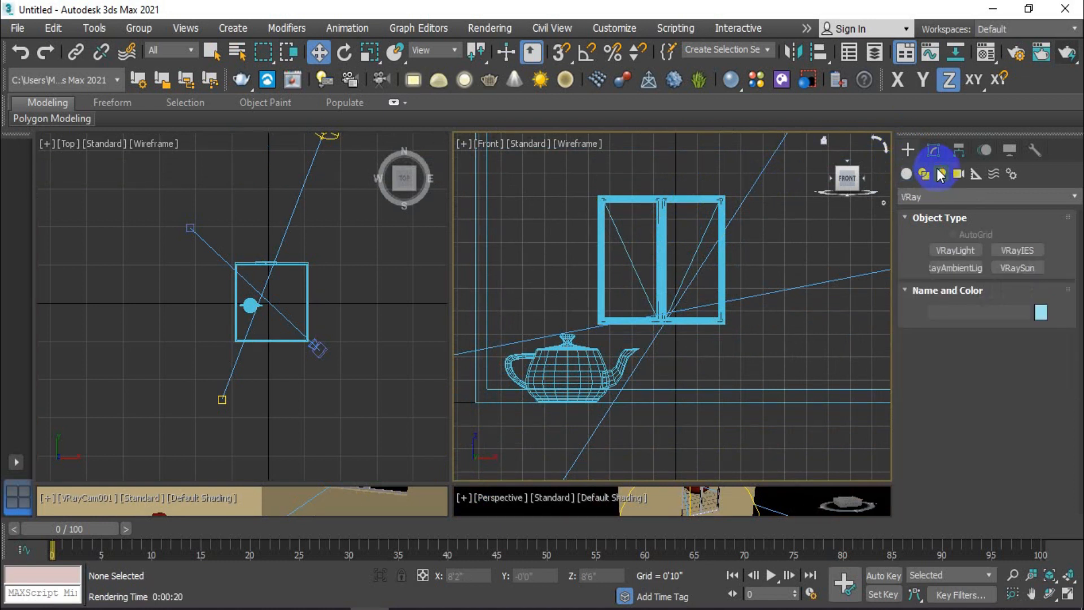
pyautogui.click(921, 197)
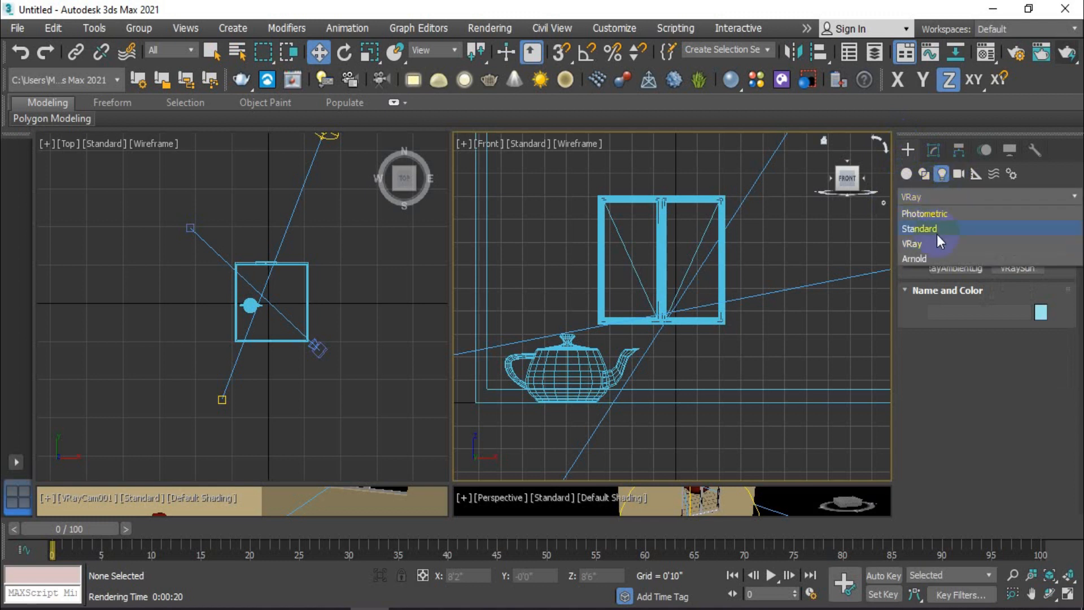
pyautogui.click(920, 245)
pyautogui.click(960, 250)
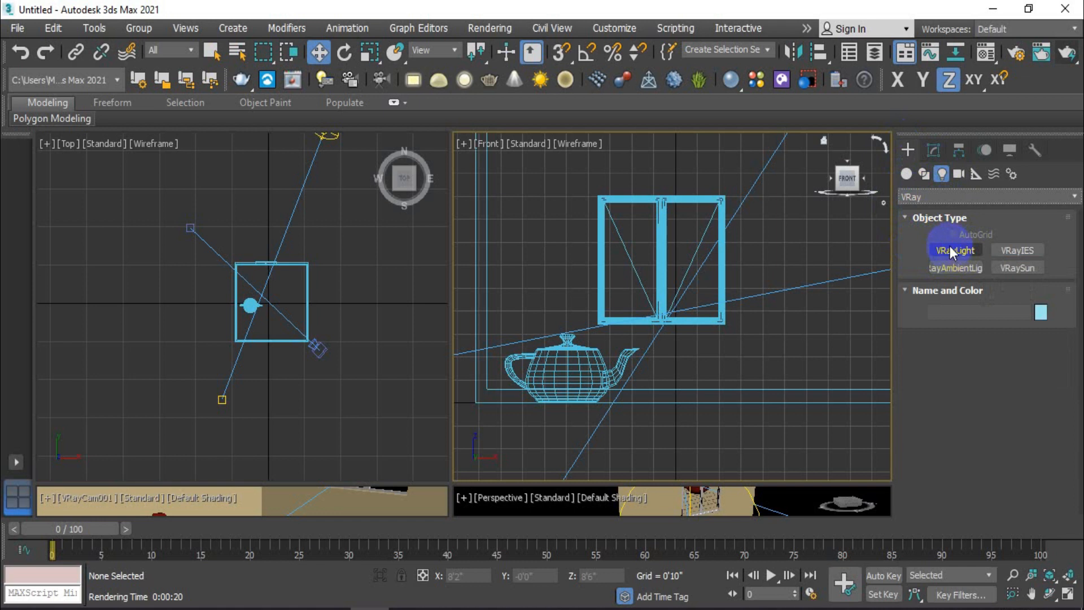
pyautogui.click(998, 267)
pyautogui.click(932, 254)
pyautogui.click(956, 250)
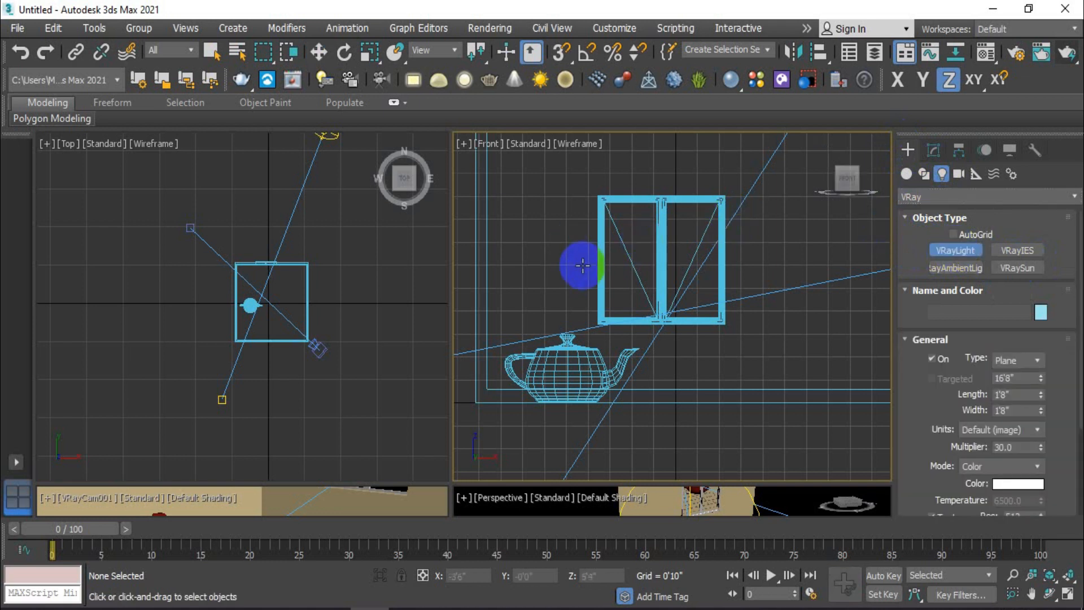
# Step: Try drawing a plane VRayLight with length about 18'9" and width about 27'6" beside the room in the Top viewport
pyautogui.moveTo(79, 253); pyautogui.dragTo(160, 377)
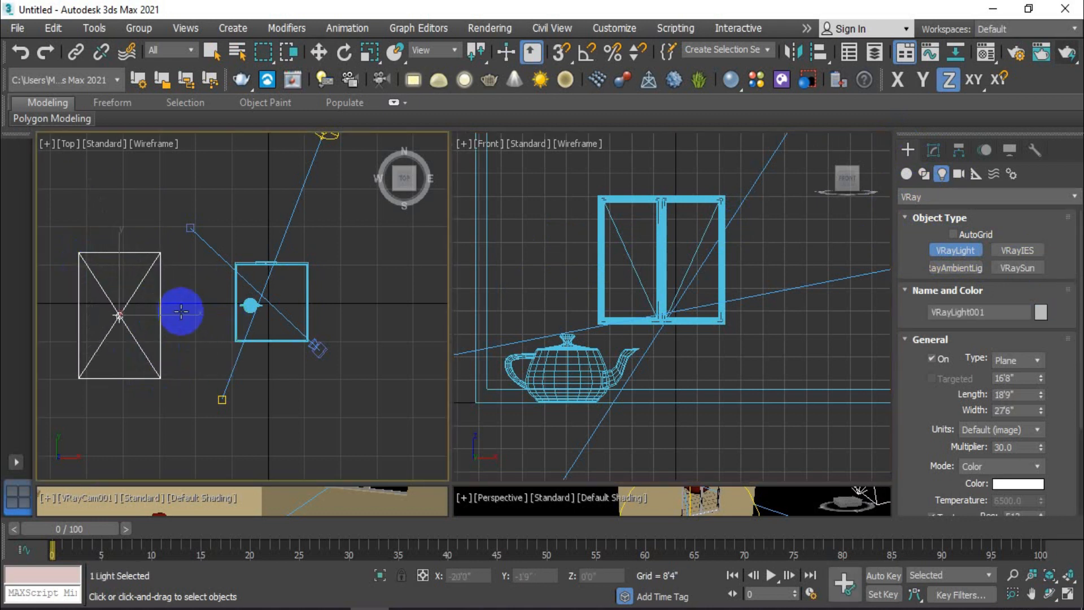
pyautogui.rightClick(181, 311)
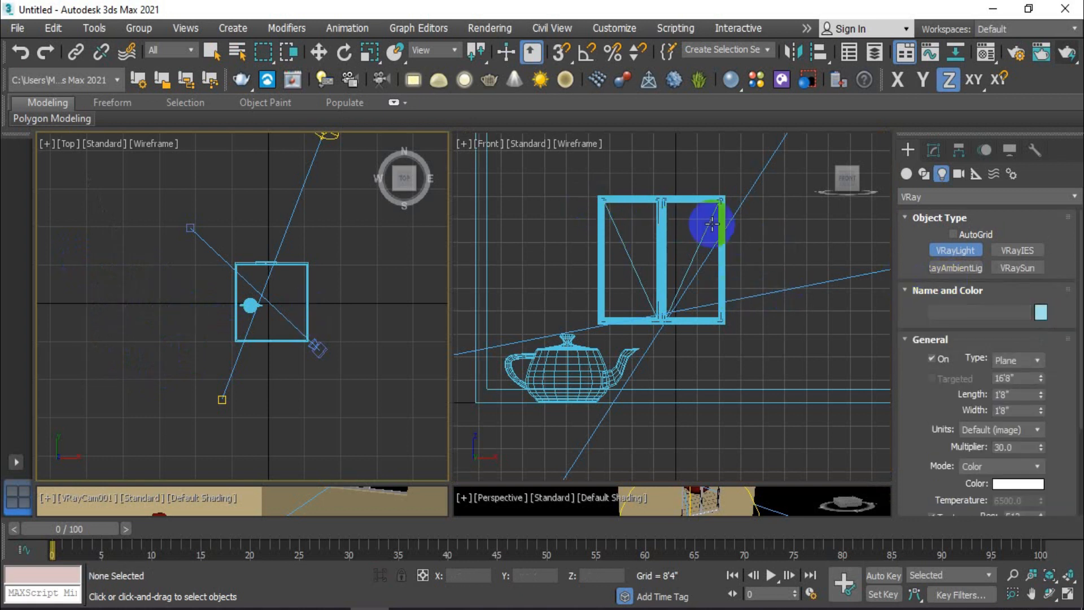
# Step: Draw a plane VRayLight about 4'11" long and 4'9" wide over the window in the Front viewport, and move it along Y to about 9'6"
pyautogui.click(949, 252)
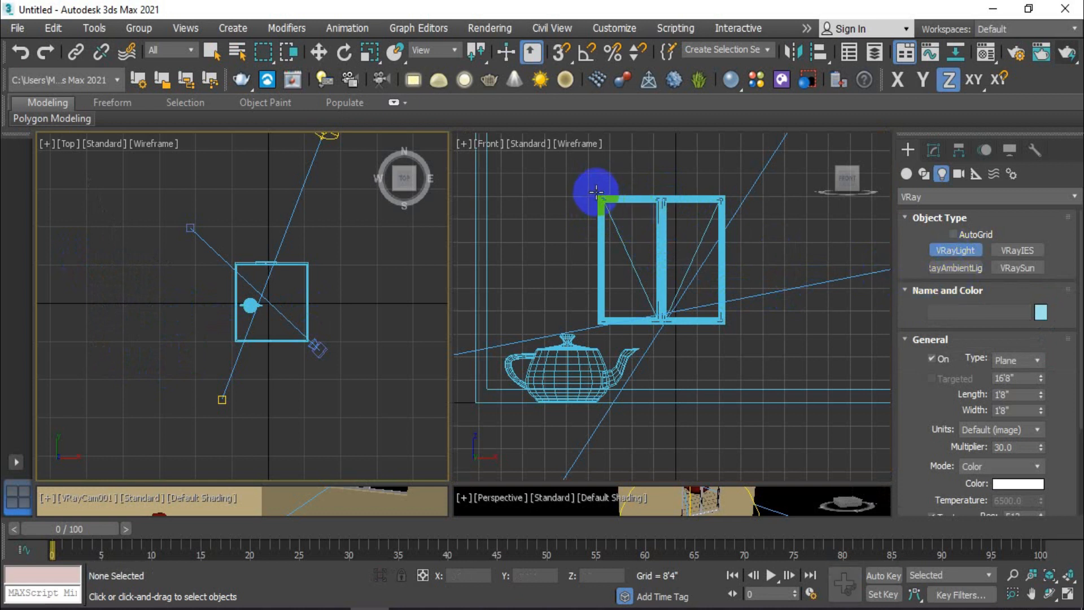
pyautogui.moveTo(596, 195); pyautogui.dragTo(727, 327)
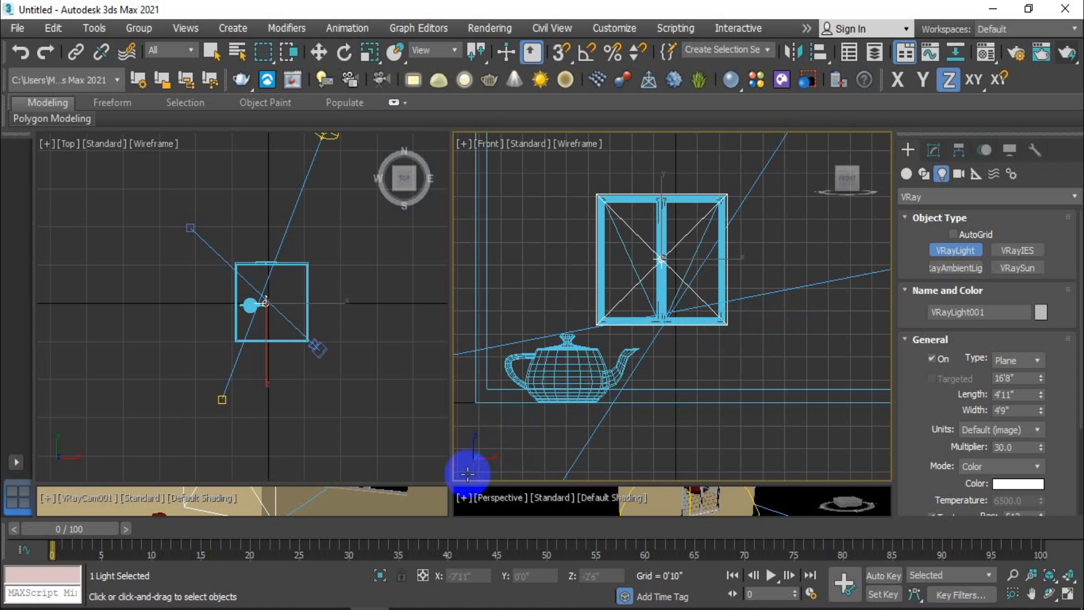
pyautogui.moveTo(482, 484); pyautogui.dragTo(486, 164)
pyautogui.click(319, 52)
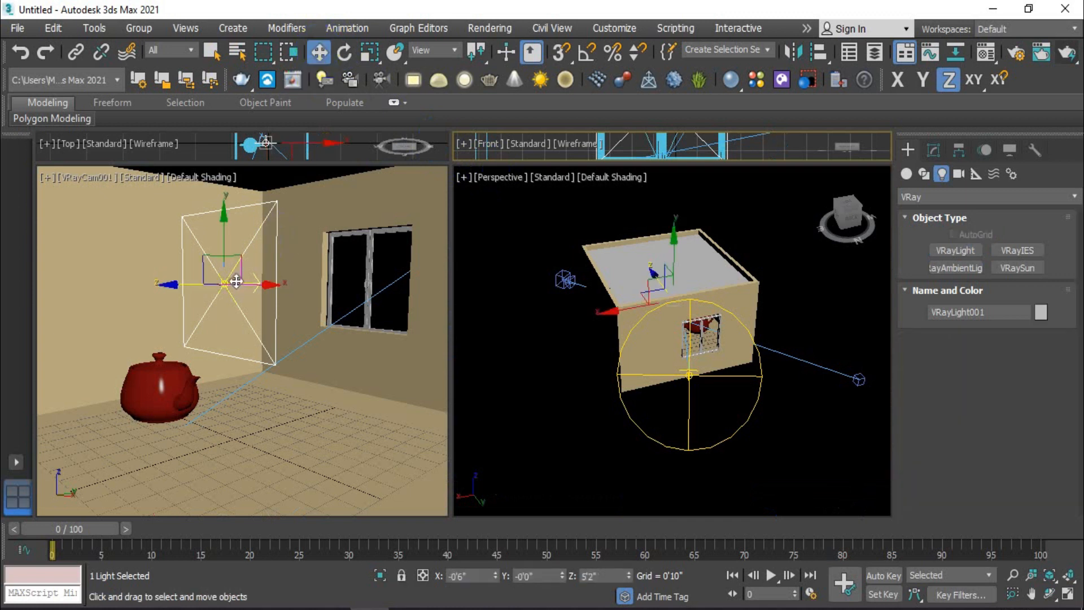
pyautogui.keyDown('alt'); pyautogui.moveTo(655, 328); pyautogui.dragTo(738, 331, button='middle'); pyautogui.keyUp('alt')
pyautogui.moveTo(720, 311); pyautogui.dragTo(774, 320)
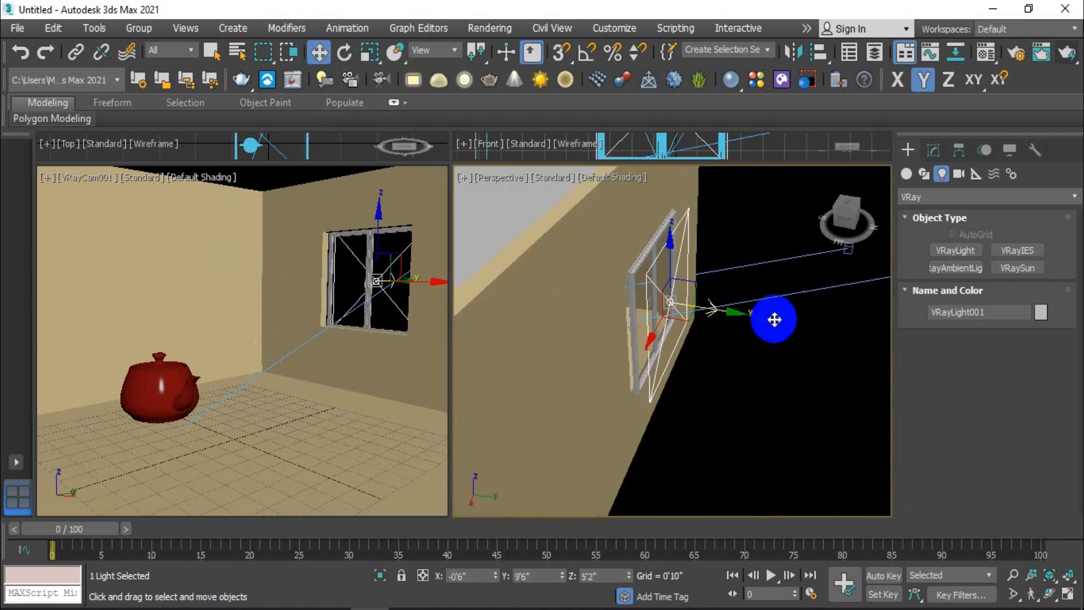
# Step: Move the window inward along its wall opening to about Y 8'4" in the Perspective viewport
pyautogui.keyDown('alt'); pyautogui.moveTo(700, 332); pyautogui.dragTo(664, 323, button='middle'); pyautogui.keyUp('alt')
pyautogui.scroll(2, 631, 305)
pyautogui.scroll(2, 635, 271)
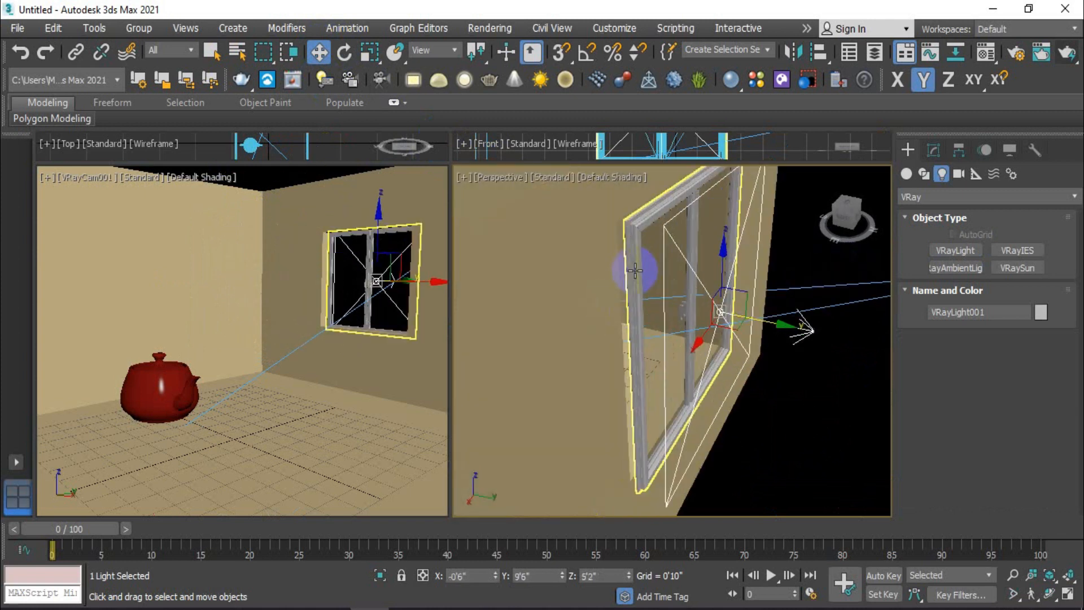
pyautogui.click(635, 270)
pyautogui.scroll(2, 702, 402)
pyautogui.scroll(1, 734, 419)
pyautogui.moveTo(734, 420); pyautogui.dragTo(705, 419)
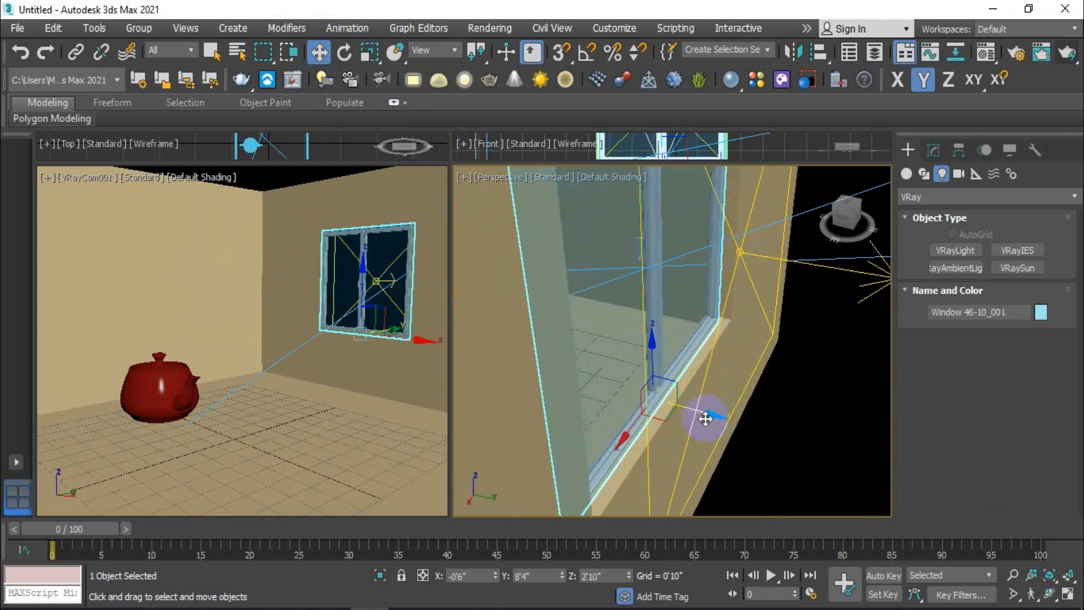
# Step: Select the plane light and move it along Y to about 8'8", into the wall opening close to the window frame
pyautogui.click(744, 418)
pyautogui.scroll(-3, 751, 339)
pyautogui.click(742, 328)
pyautogui.moveTo(742, 328)
pyautogui.keyDown('alt'); pyautogui.mouseDown(button='middle')
pyautogui.moveTo(757, 362)
pyautogui.moveTo(669, 347)
pyautogui.moveTo(668, 331)
pyautogui.moveTo(683, 326)
pyautogui.moveTo(712, 339)
pyautogui.moveTo(755, 390)
pyautogui.moveTo(746, 339)
pyautogui.mouseUp(button='middle'); pyautogui.keyUp('alt')
pyautogui.moveTo(761, 309); pyautogui.dragTo(729, 293)
# Step: Examine how the plane light sits against the window frame and sill, and which way its direction arrow points
pyautogui.scroll(5, 731, 297)
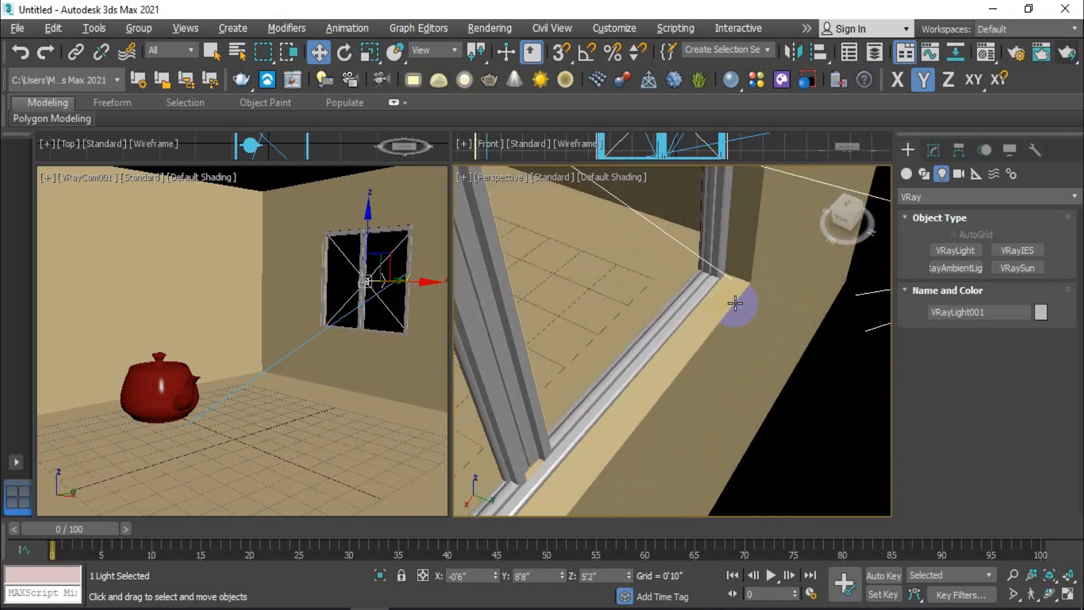
pyautogui.scroll(-3, 735, 303)
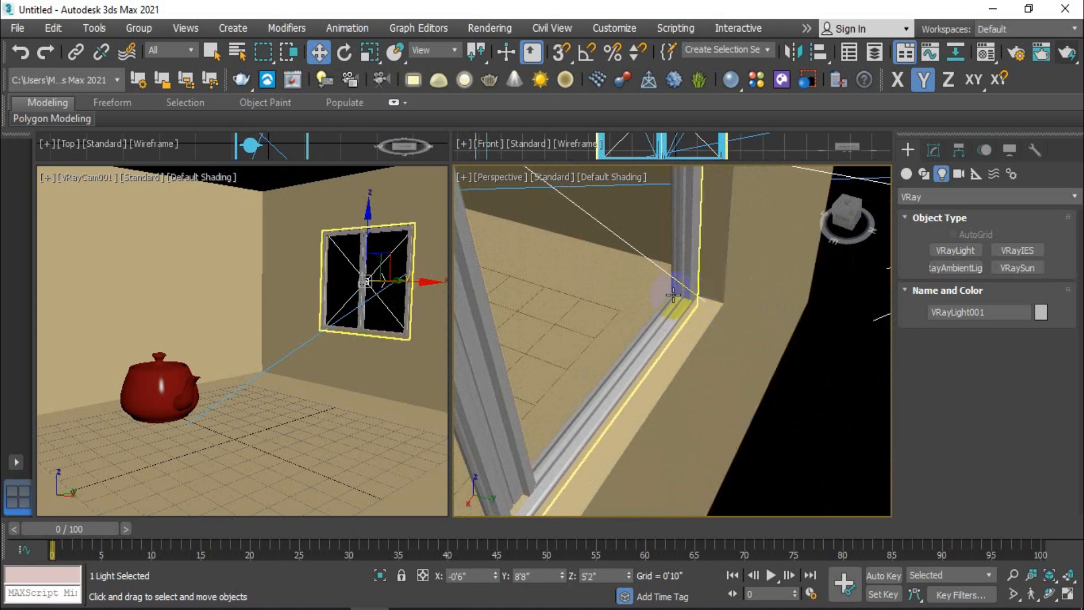
pyautogui.scroll(-5, 708, 300)
pyautogui.keyDown('alt'); pyautogui.moveTo(736, 342); pyautogui.dragTo(729, 371, button='middle'); pyautogui.keyUp('alt')
pyautogui.scroll(4, 710, 278)
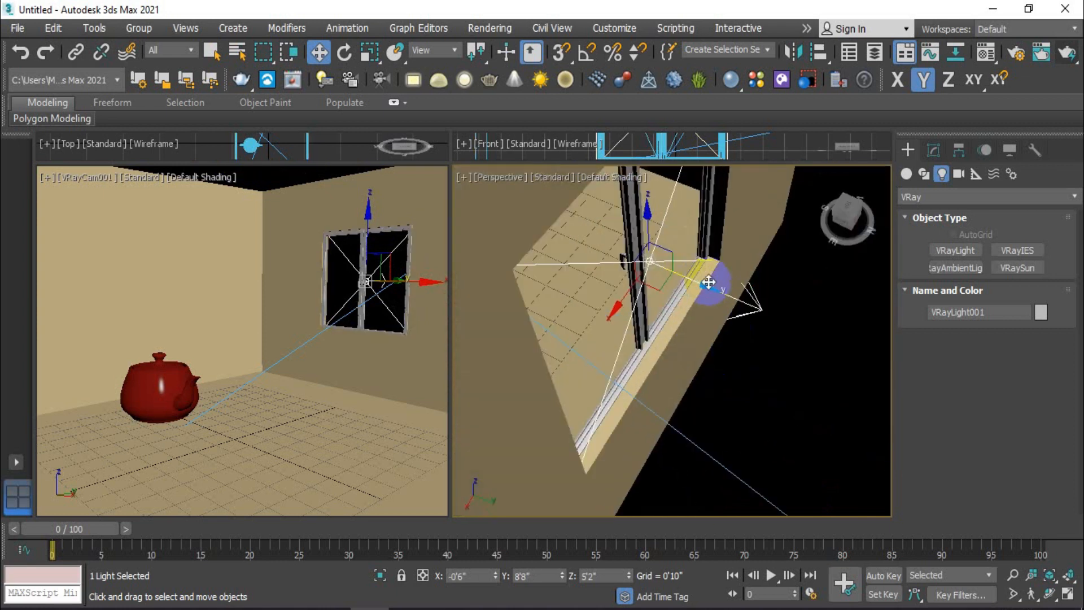
pyautogui.scroll(4, 701, 288)
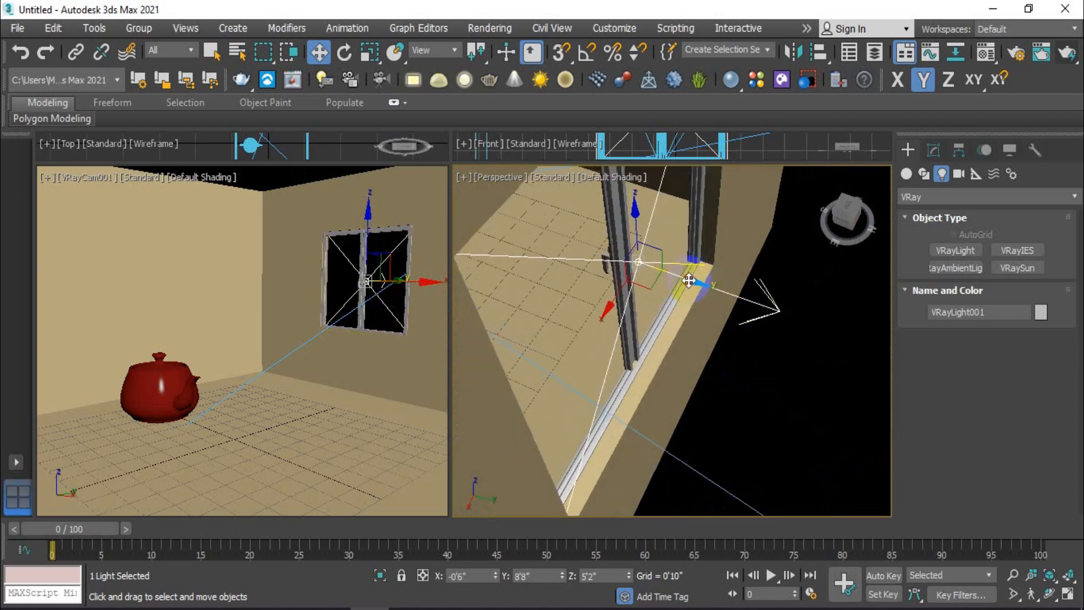
pyautogui.keyDown('alt'); pyautogui.moveTo(680, 305); pyautogui.dragTo(752, 331, button='middle'); pyautogui.keyUp('alt')
pyautogui.scroll(-3, 737, 327)
pyautogui.keyDown('alt'); pyautogui.moveTo(727, 337); pyautogui.dragTo(762, 310, button='middle'); pyautogui.keyUp('alt')
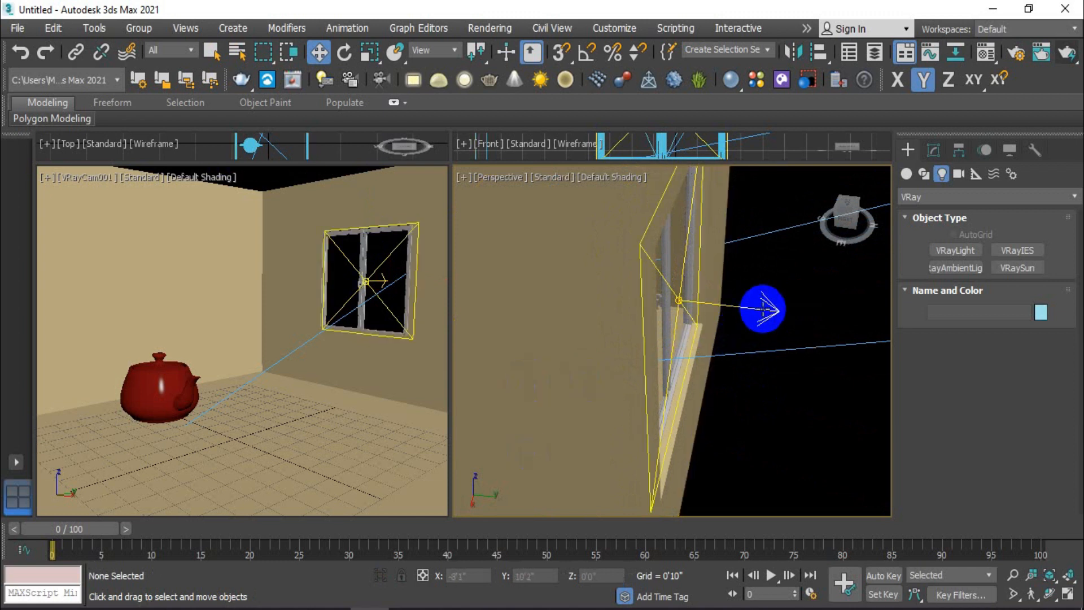
# Step: Mirror the plane light about the Y axis with No Clone so it points into the room
pyautogui.click(763, 309)
pyautogui.click(799, 53)
pyautogui.click(798, 53)
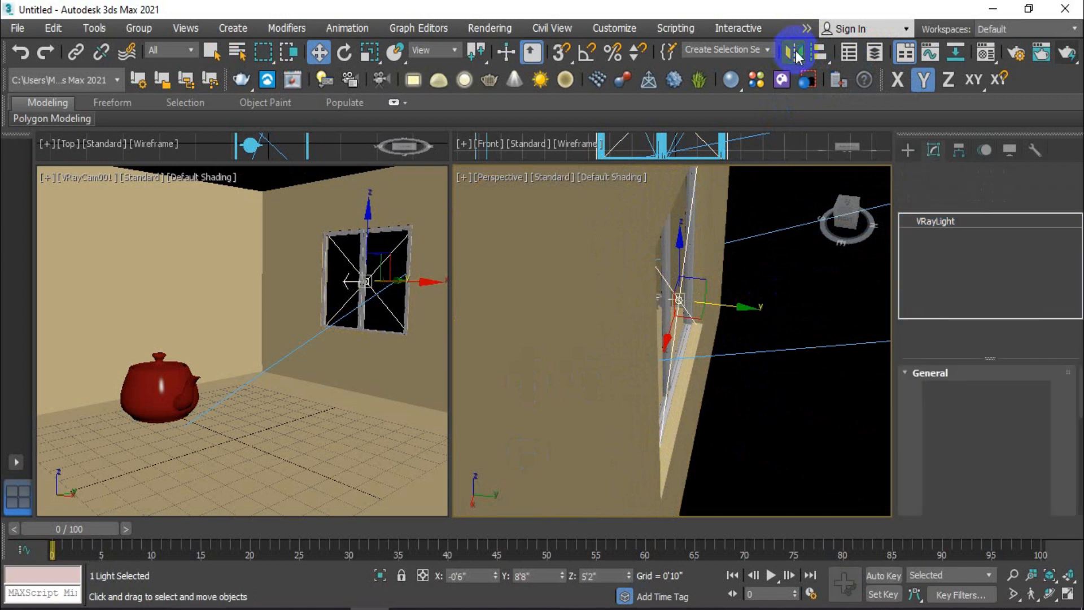
pyautogui.moveTo(507, 162); pyautogui.dragTo(871, 161)
pyautogui.click(872, 243)
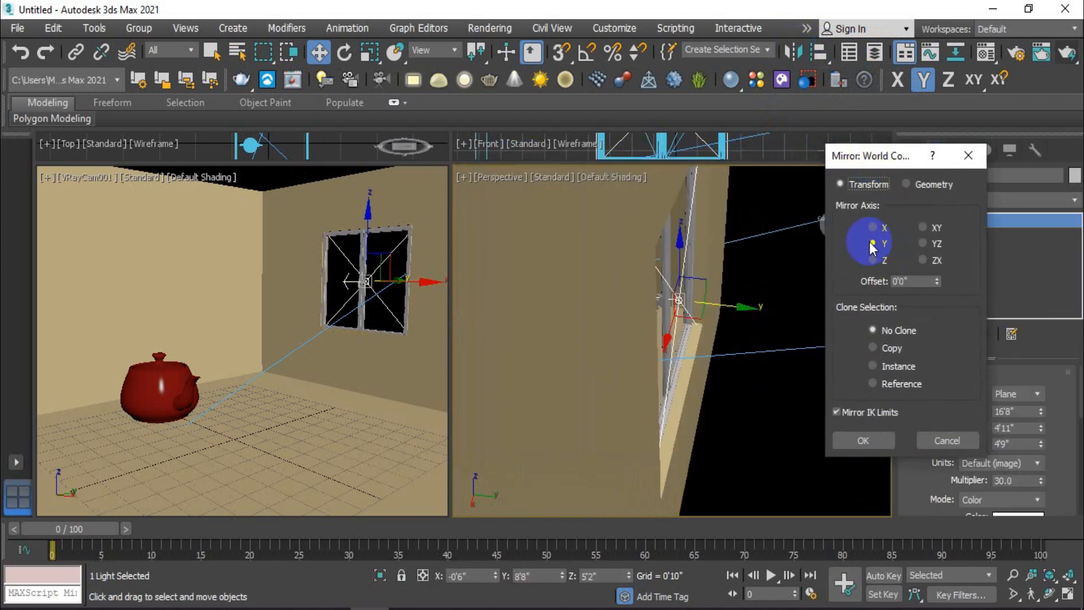
pyautogui.click(872, 430)
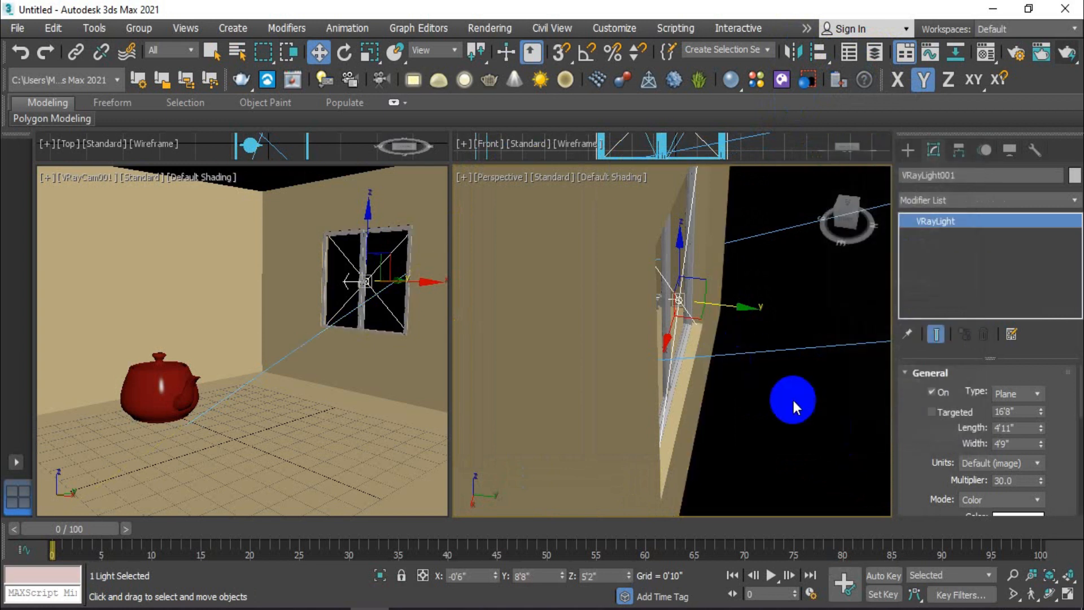
# Step: Select the plane light at the window and enable Invisible in its options
pyautogui.keyDown('alt'); pyautogui.moveTo(785, 398); pyautogui.dragTo(733, 379, button='middle'); pyautogui.keyUp('alt')
pyautogui.click(768, 449)
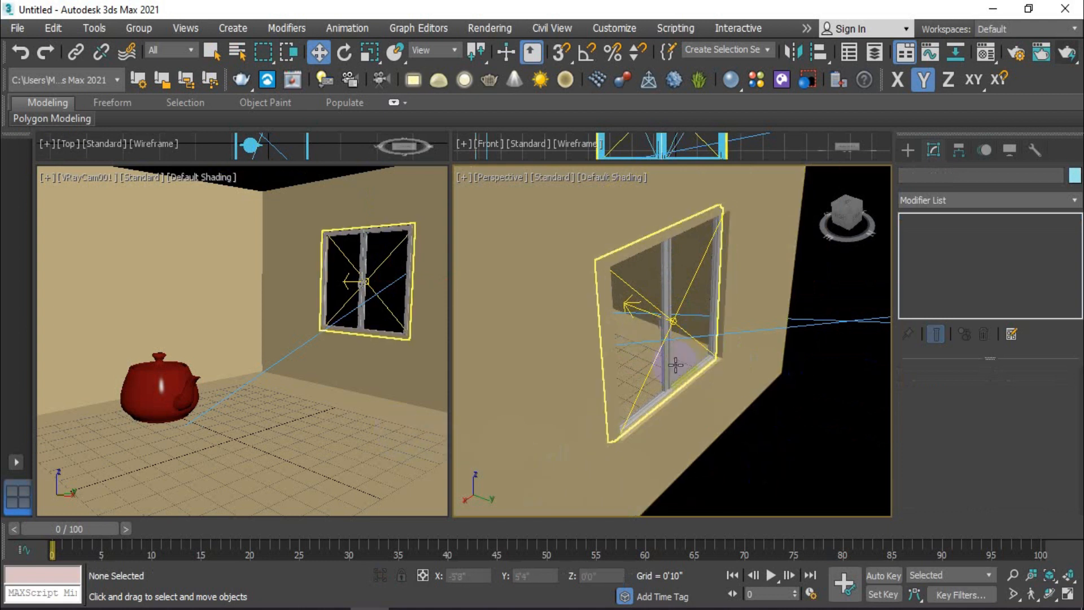
pyautogui.click(674, 321)
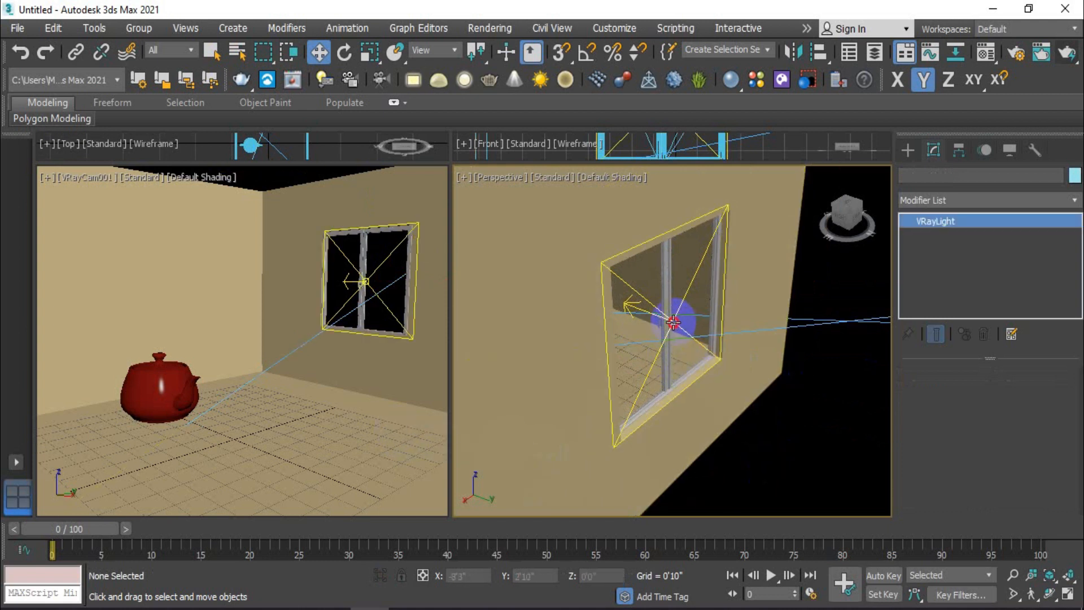
pyautogui.click(935, 150)
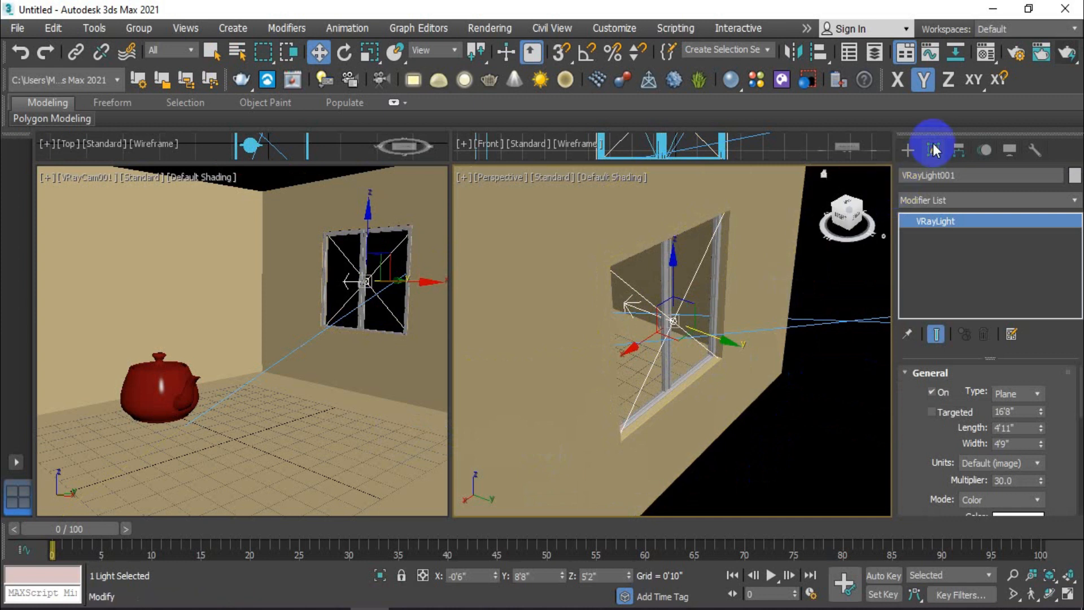
pyautogui.moveTo(1079, 402); pyautogui.dragTo(1073, 453)
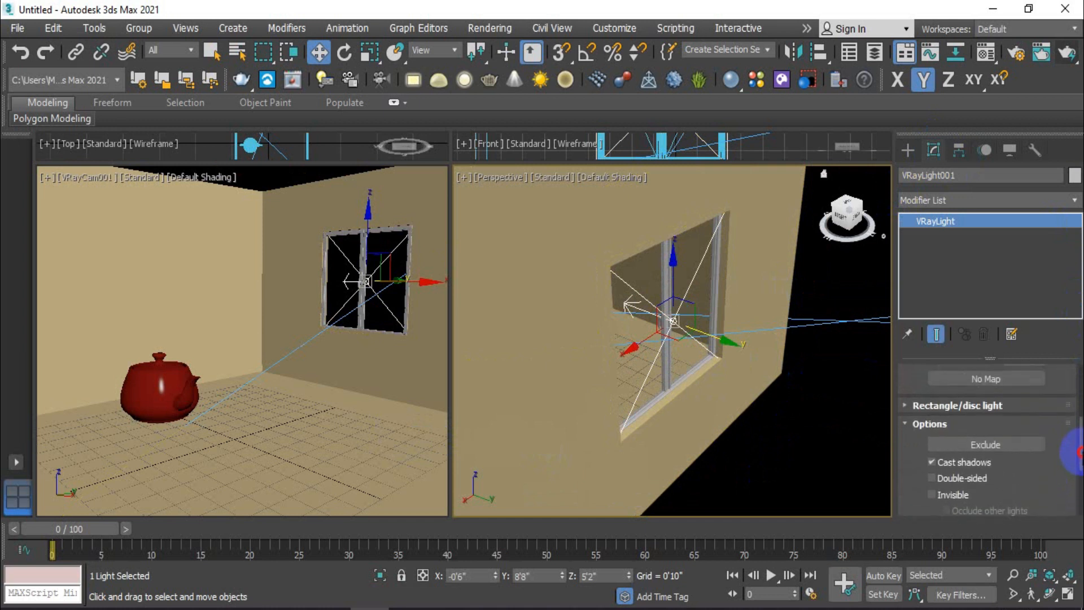
pyautogui.click(905, 423)
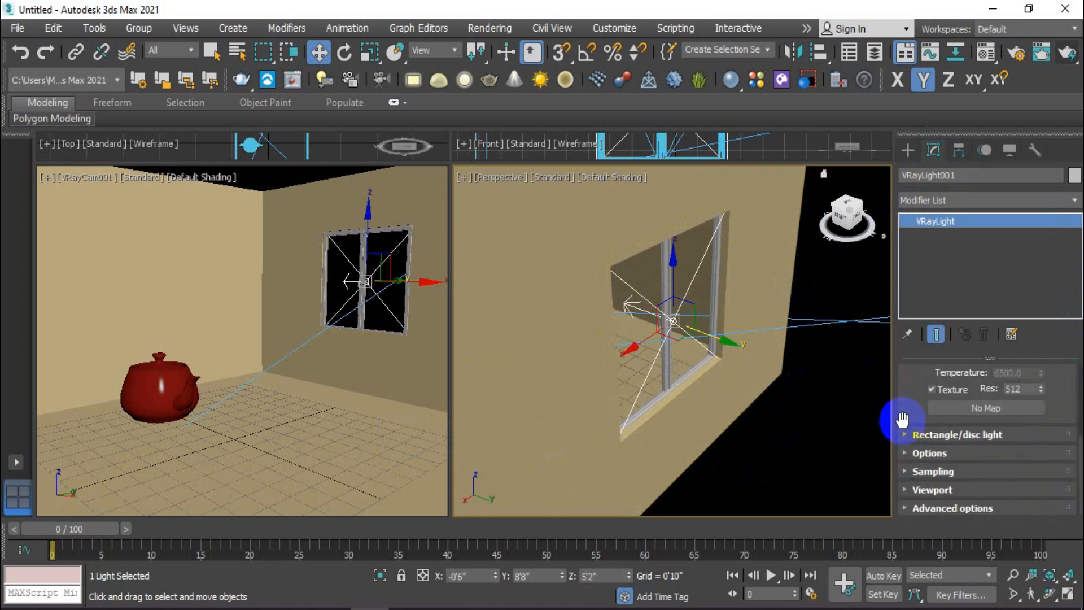
pyautogui.click(906, 453)
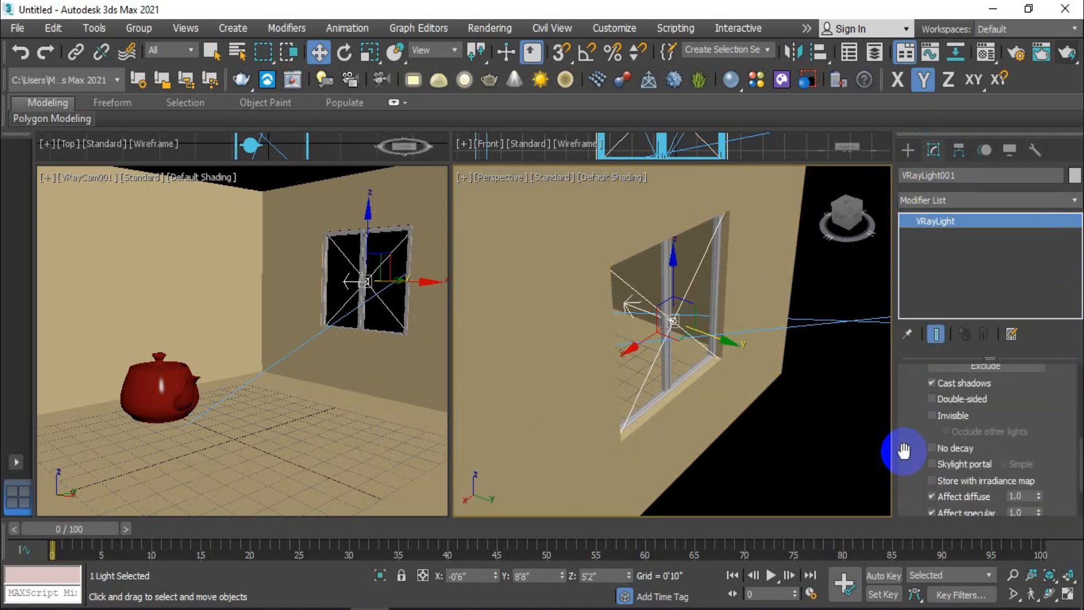
pyautogui.scroll(1, 905, 449)
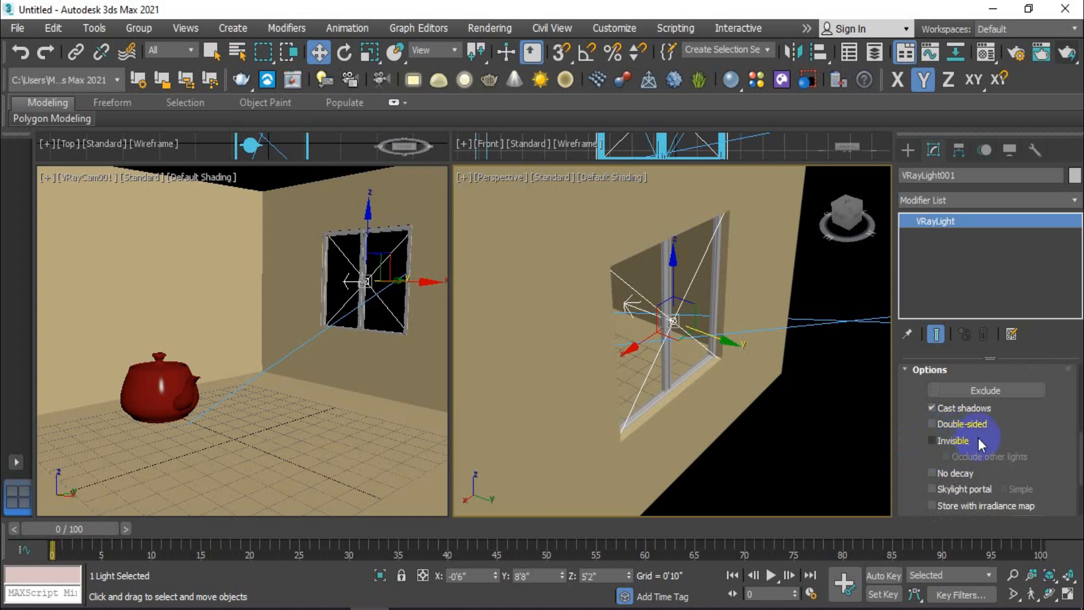
pyautogui.click(930, 441)
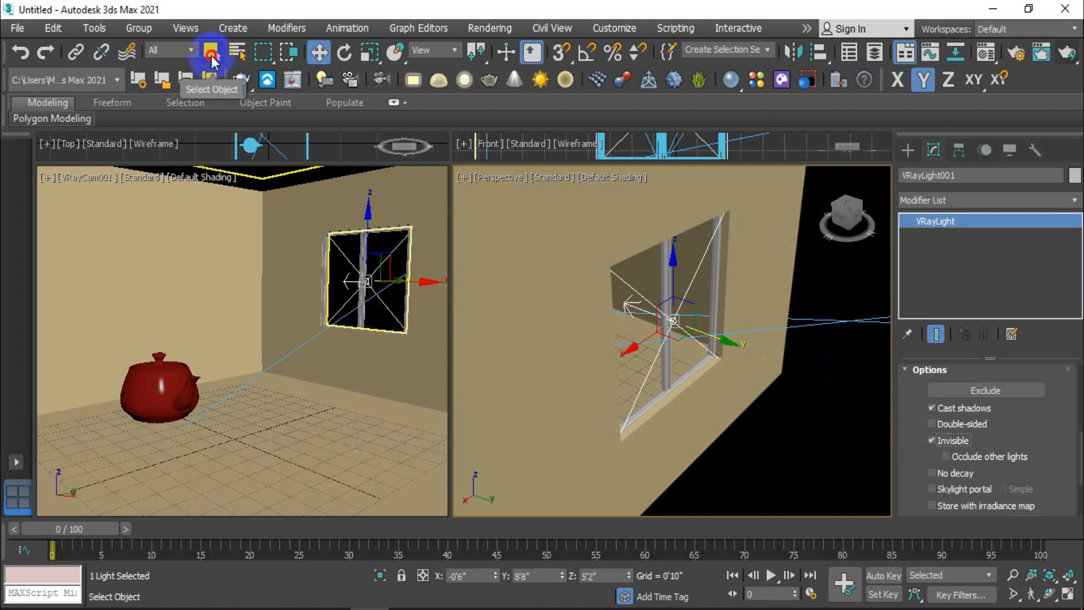
# Step: Run a test render of the VRayCam001 view, stop it, and close the frame buffer and the V-Ray messages
pyautogui.click(210, 53)
pyautogui.click(210, 215)
pyautogui.click(168, 367)
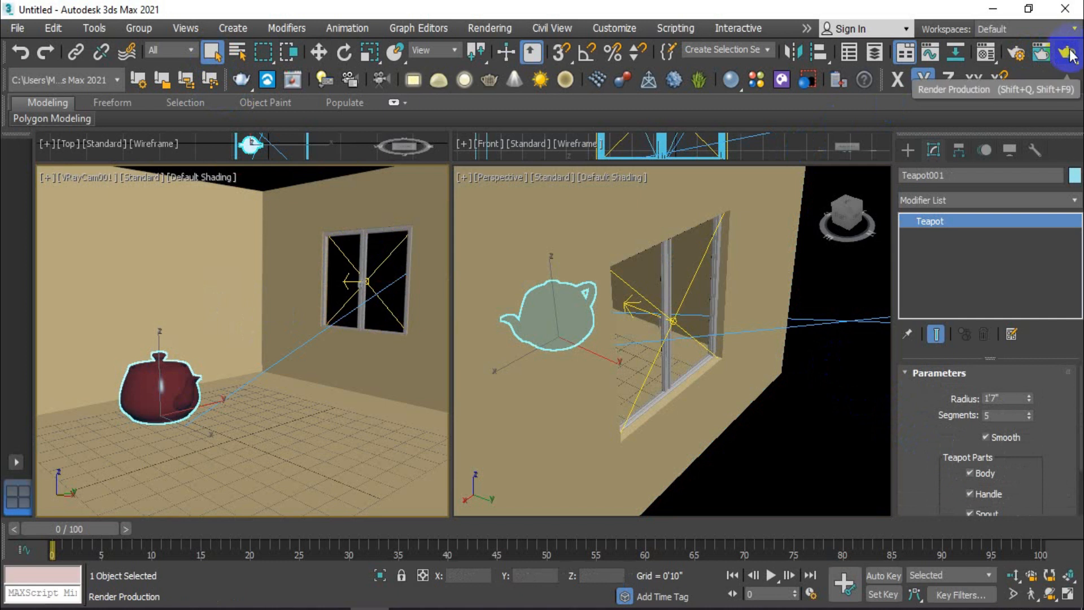
pyautogui.click(1069, 54)
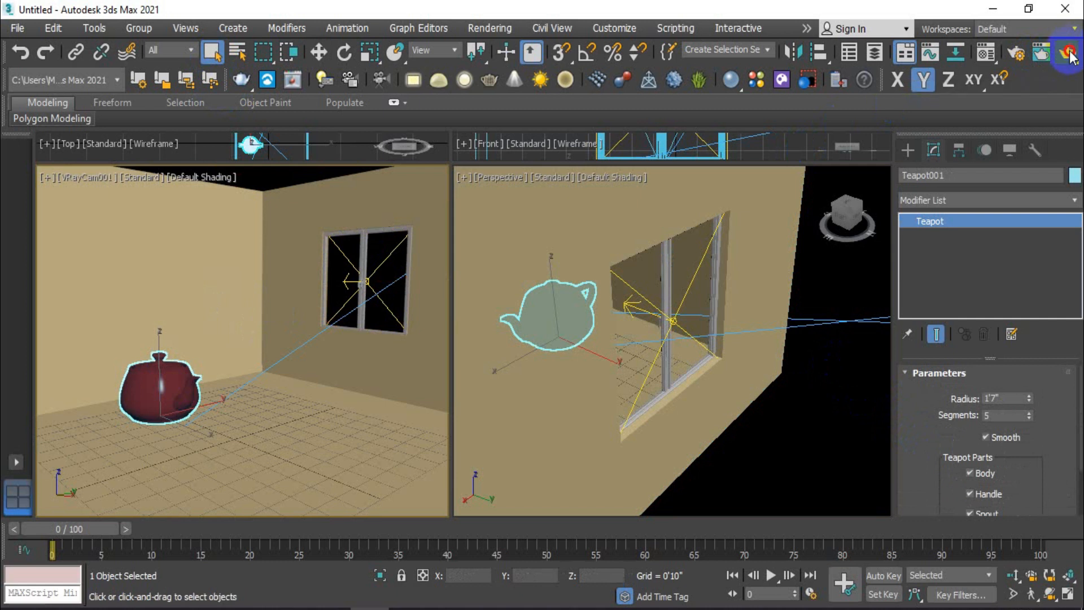
pyautogui.click(473, 37)
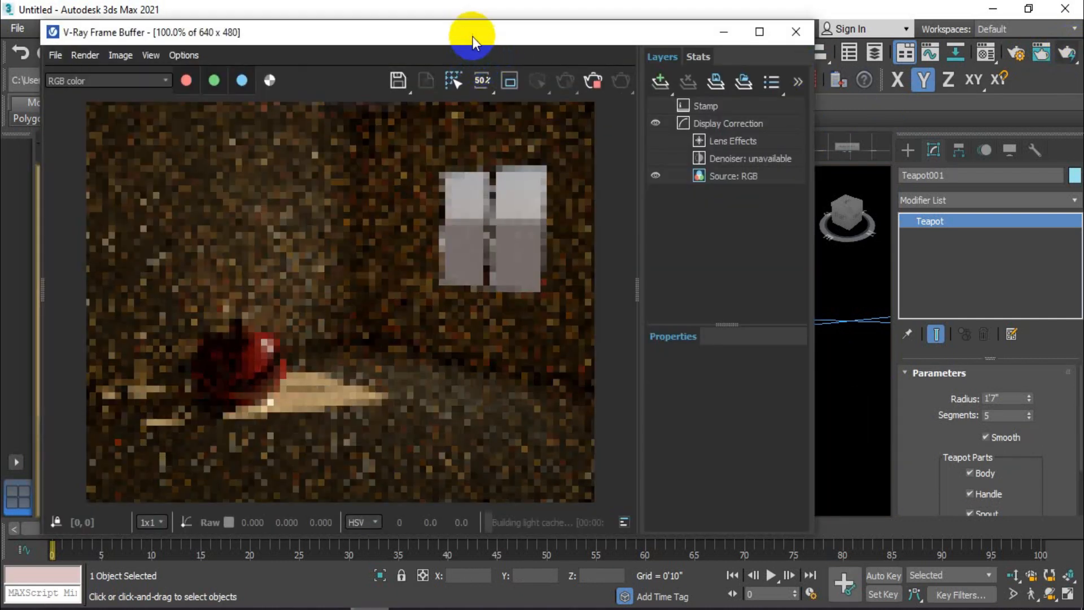
pyautogui.click(589, 77)
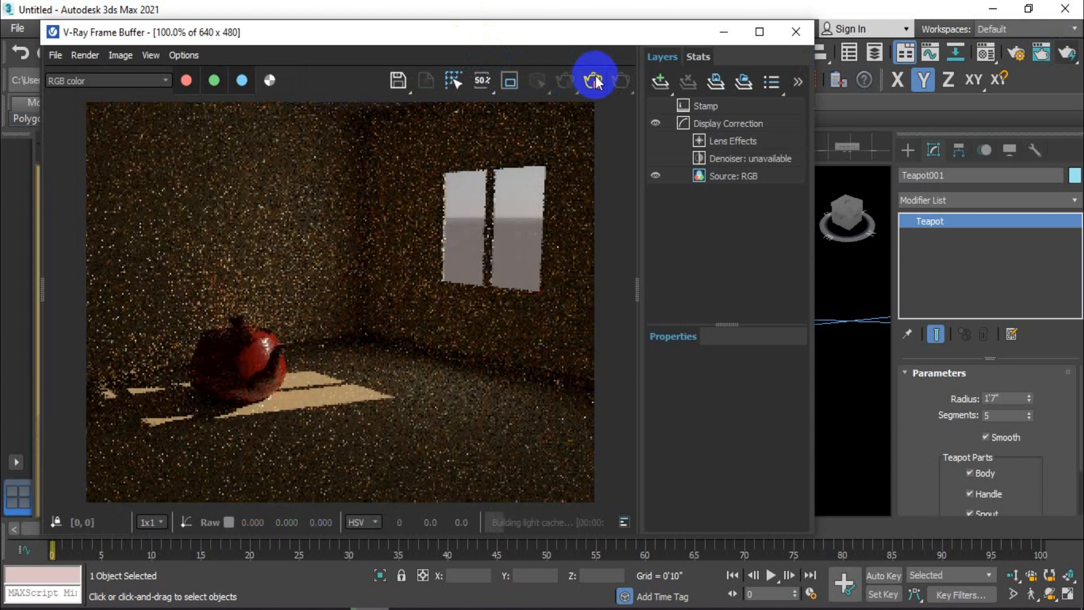
pyautogui.click(795, 32)
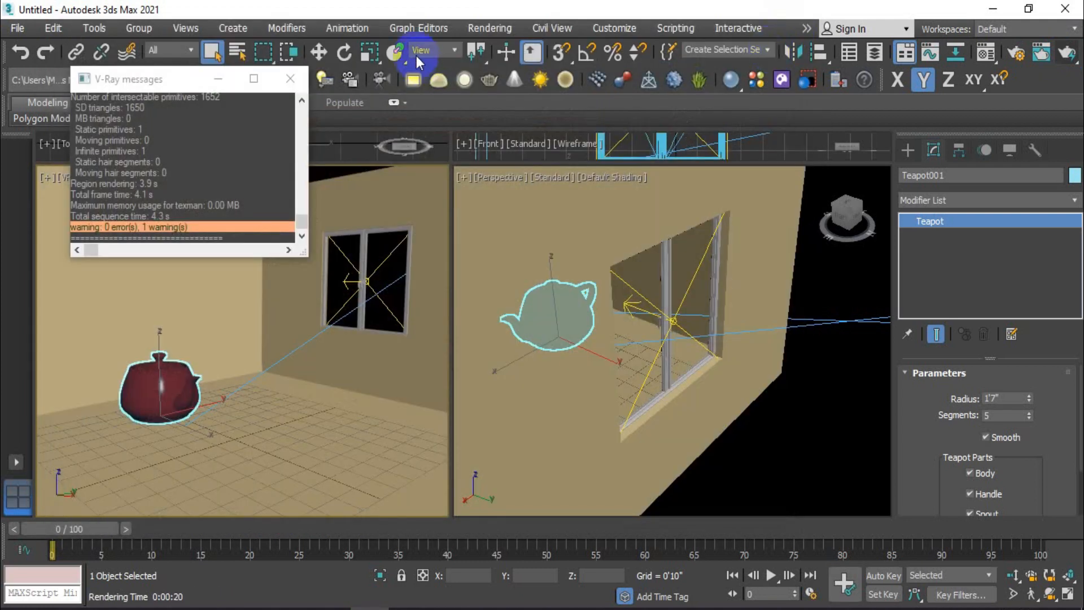
pyautogui.click(291, 79)
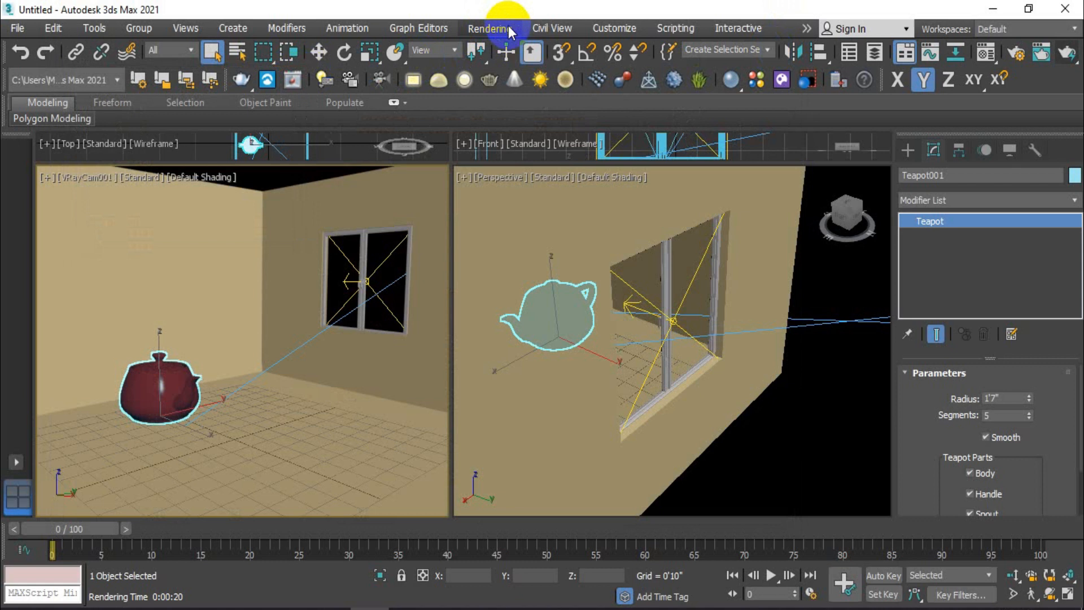
# Step: Choose V-Ray 5, update 1.4 as the renderer in the render setup, and recheck the setup before closing it
pyautogui.click(510, 32)
pyautogui.click(531, 111)
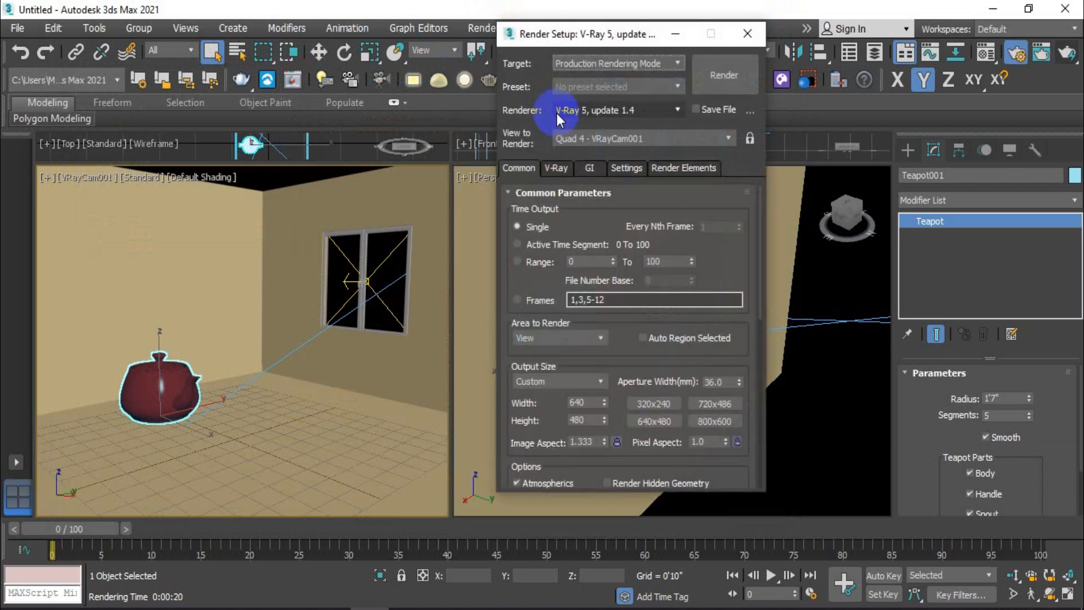
pyautogui.click(676, 108)
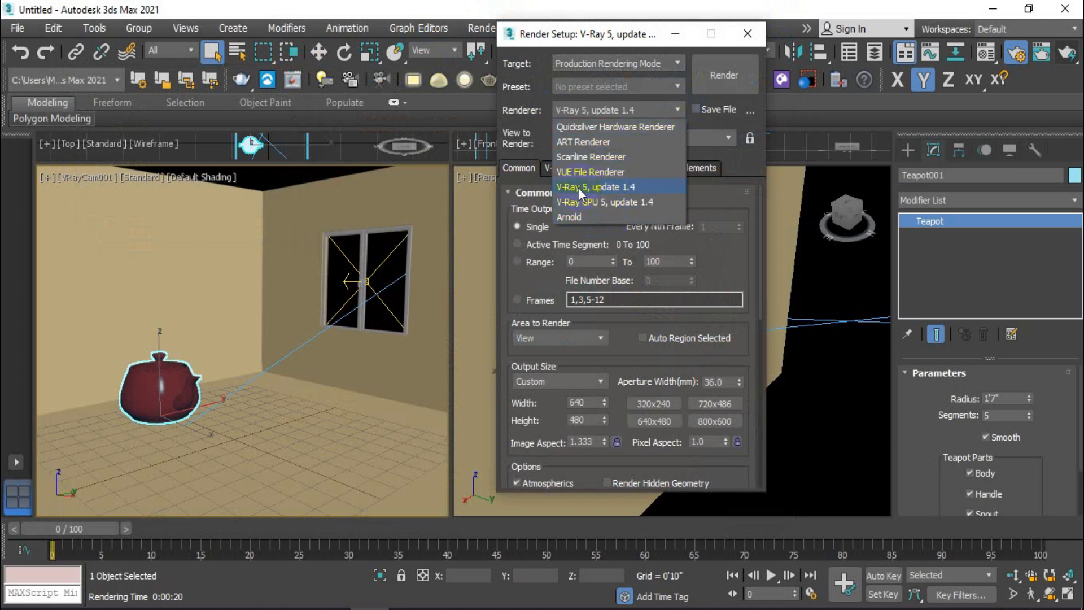
pyautogui.click(610, 186)
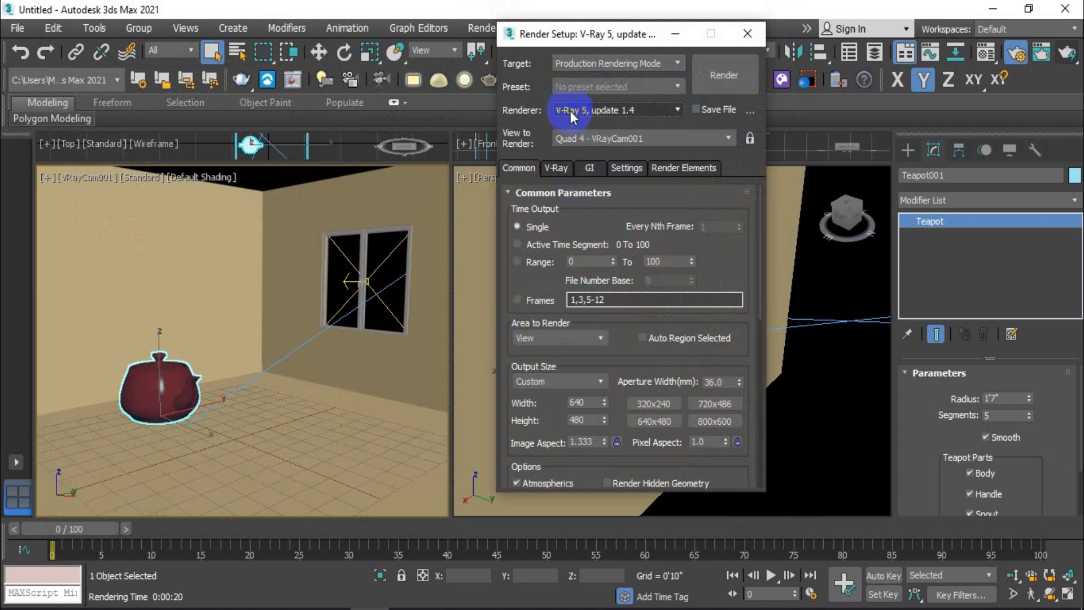
pyautogui.click(748, 33)
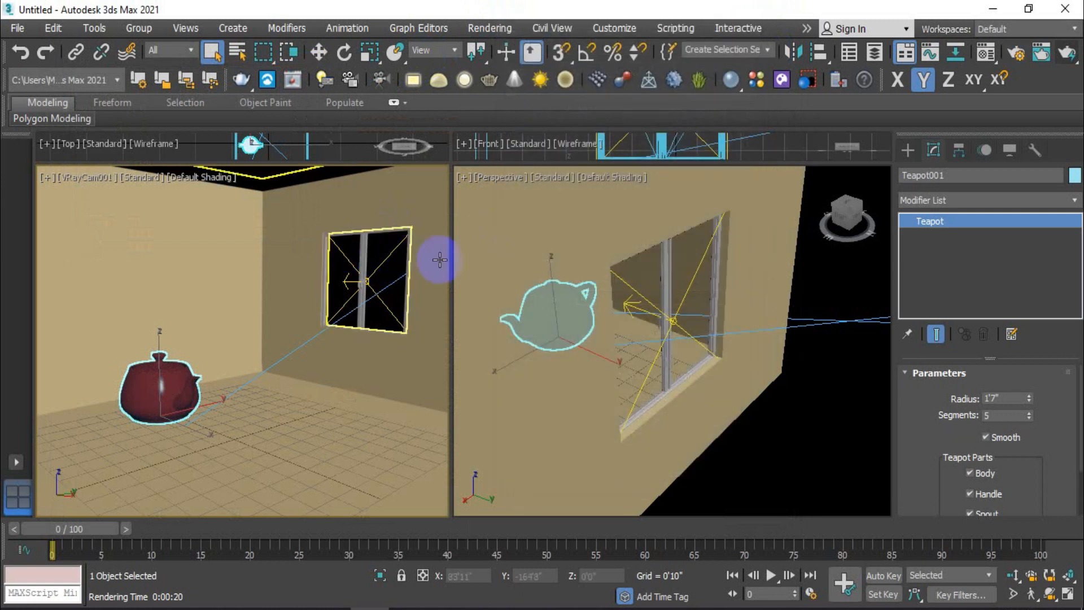
pyautogui.click(490, 28)
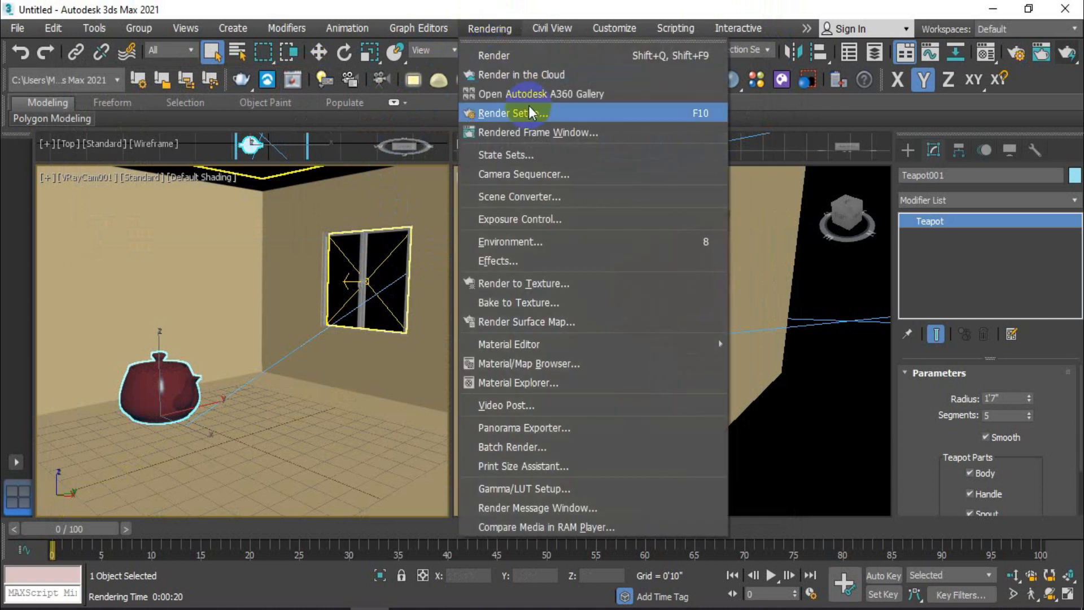
pyautogui.click(529, 113)
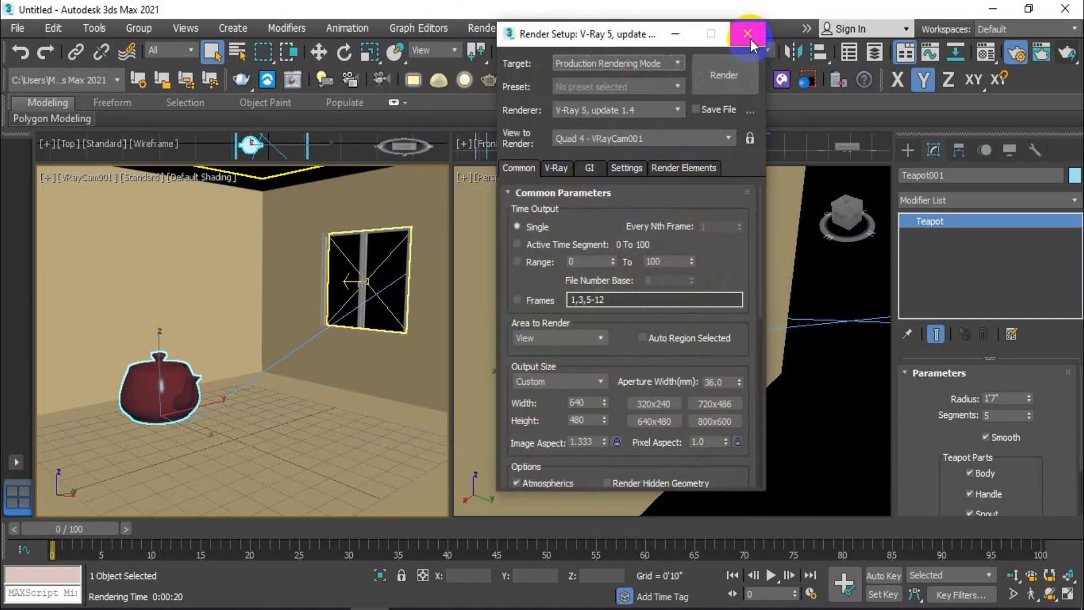
pyautogui.click(747, 33)
# Step: Review the Metal category of the V-Ray Material Library, close the library browser, and select the teapot in the room
pyautogui.click(762, 78)
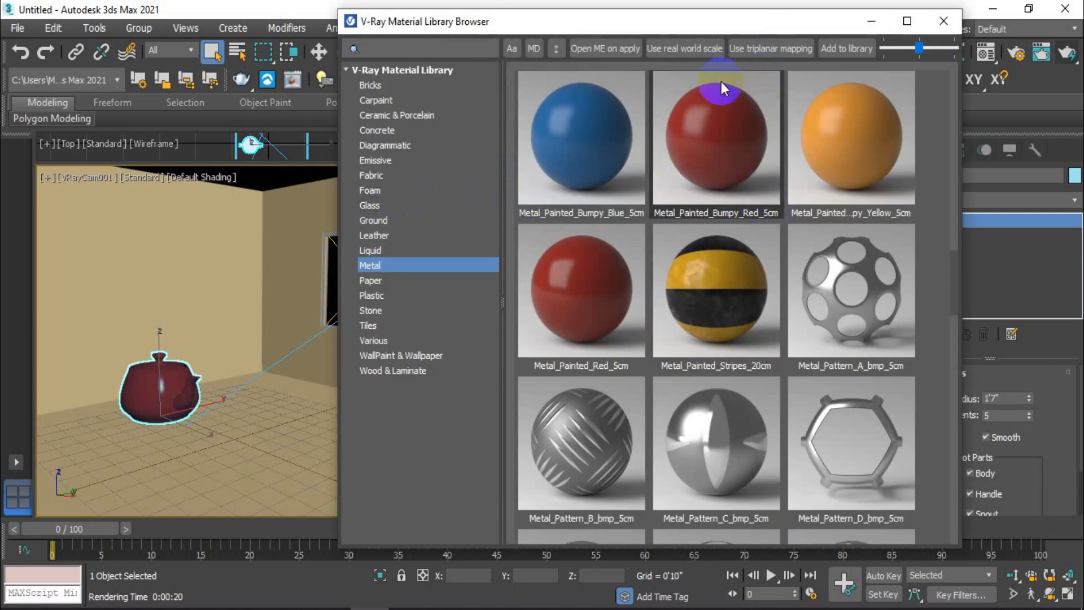
pyautogui.moveTo(721, 28); pyautogui.dragTo(736, 44)
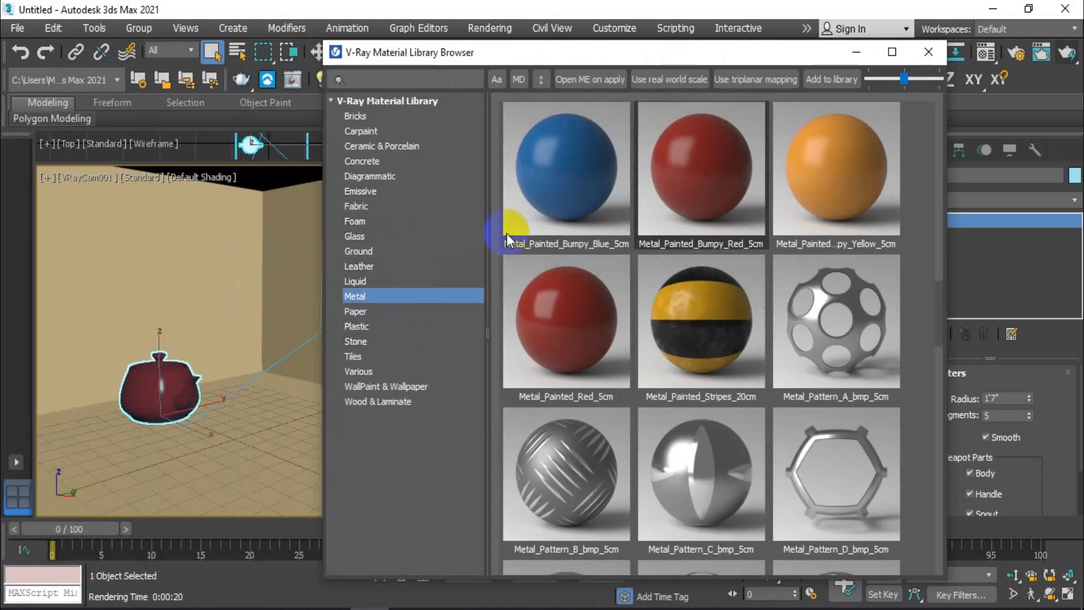
pyautogui.click(928, 52)
pyautogui.click(779, 411)
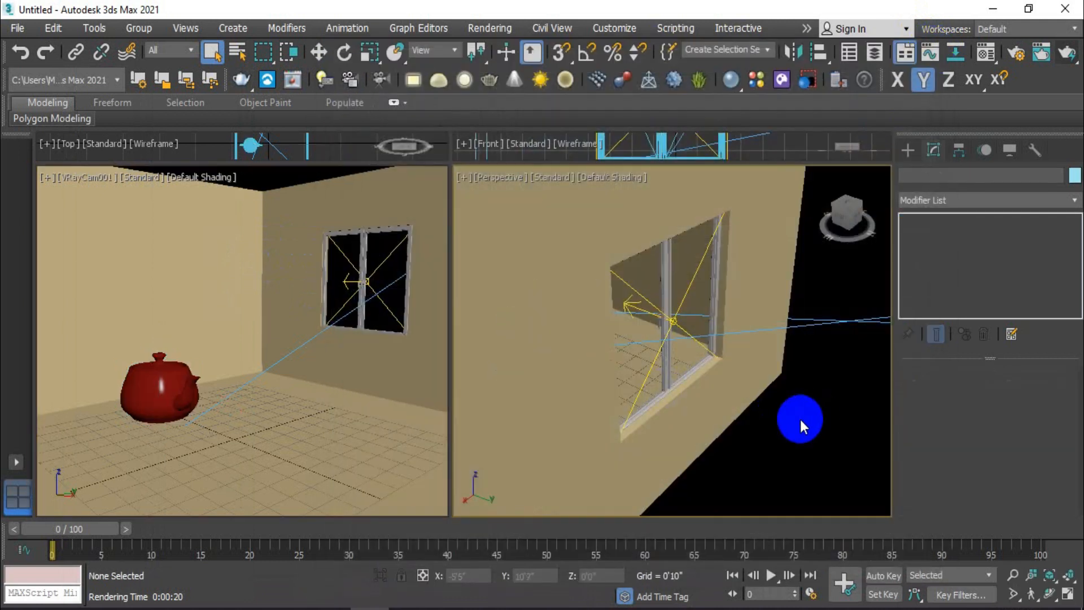
pyautogui.click(164, 390)
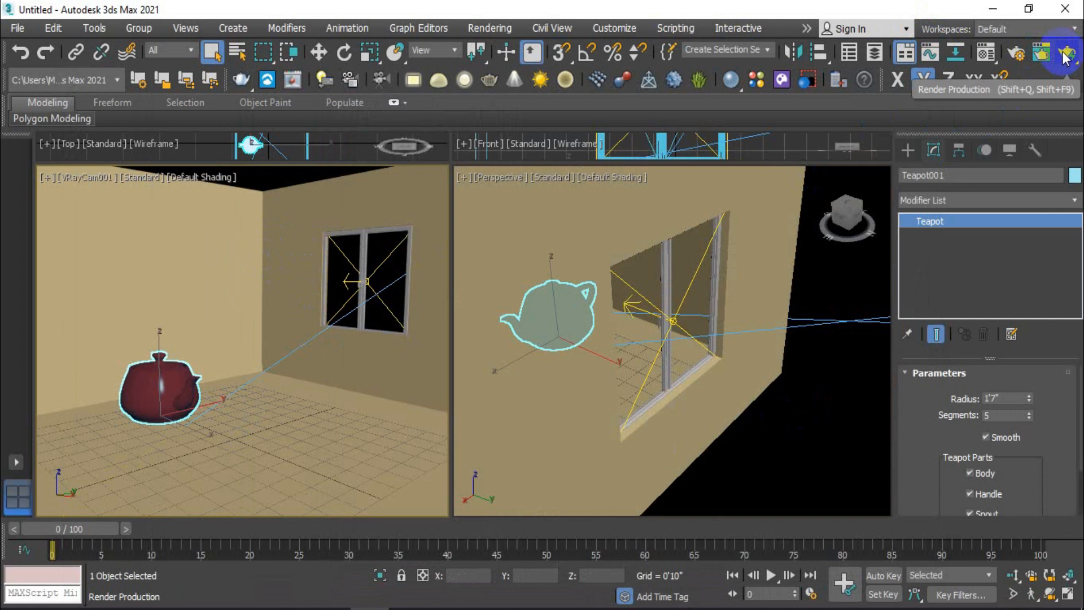
# Step: Render the VRayCam001 view of the teapot room and stop the render during its image pass
pyautogui.click(1066, 55)
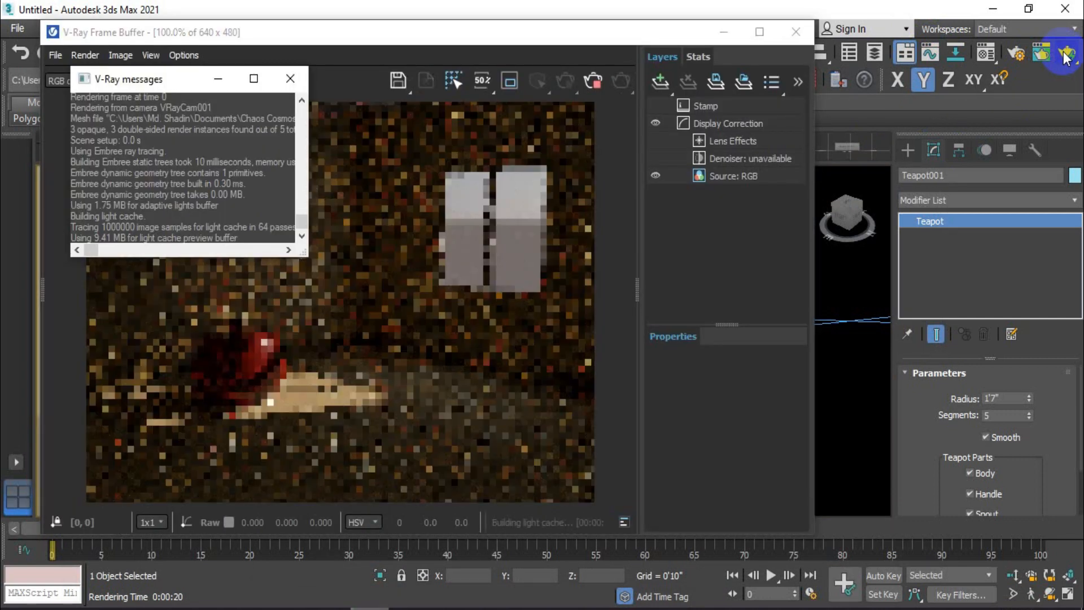
pyautogui.click(522, 37)
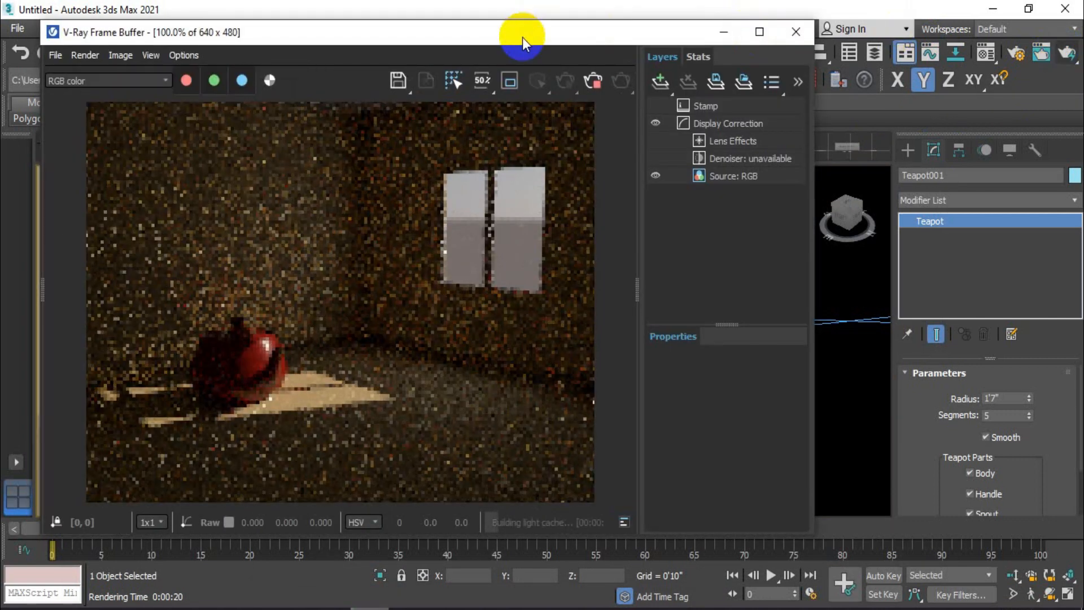
pyautogui.click(593, 80)
pyautogui.click(566, 82)
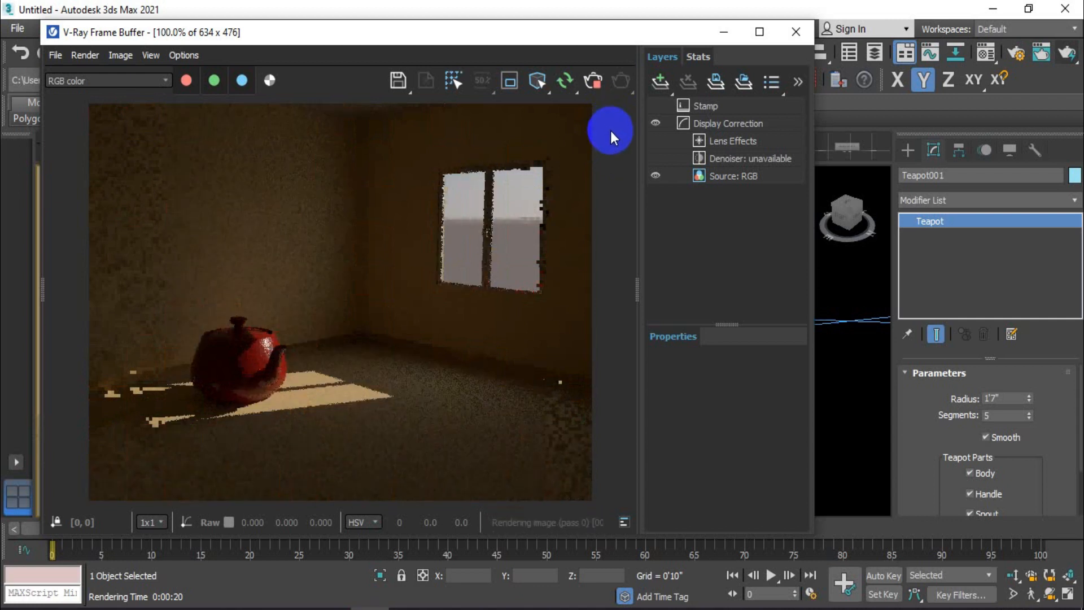
pyautogui.click(592, 83)
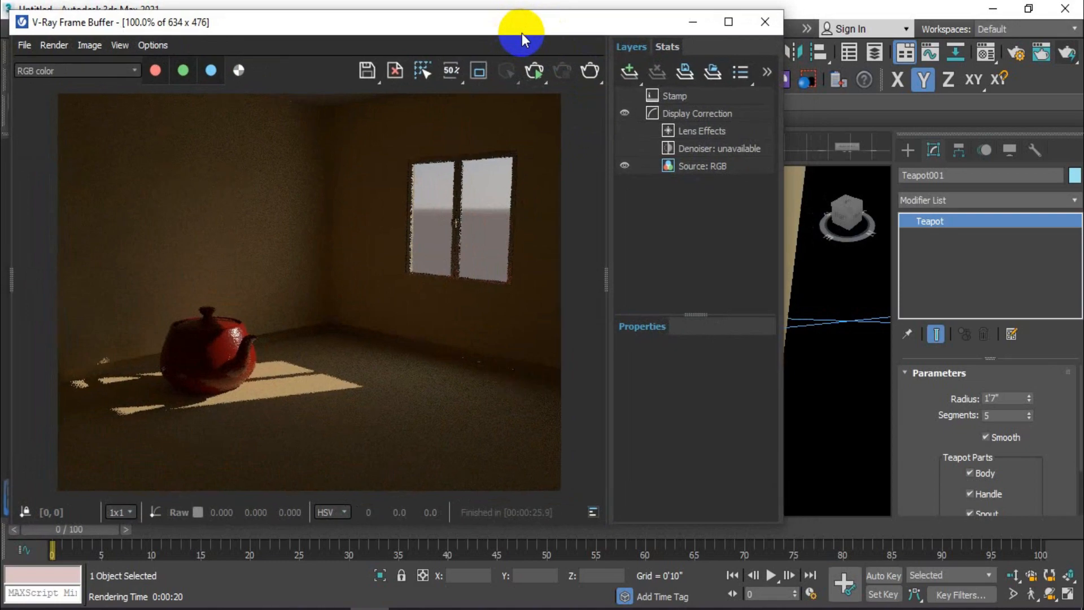
# Step: Open the saved image 54 c.jpg from the desktop in a smaller window and return to 3ds Max
pyautogui.click(993, 8)
pyautogui.doubleClick(327, 276)
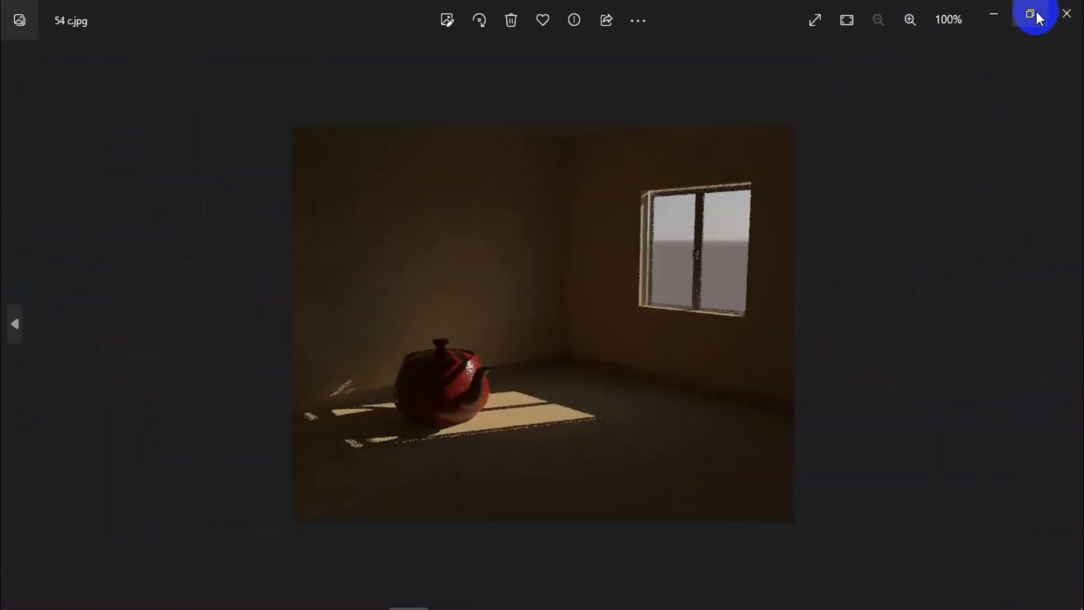
pyautogui.click(1030, 15)
pyautogui.click(368, 609)
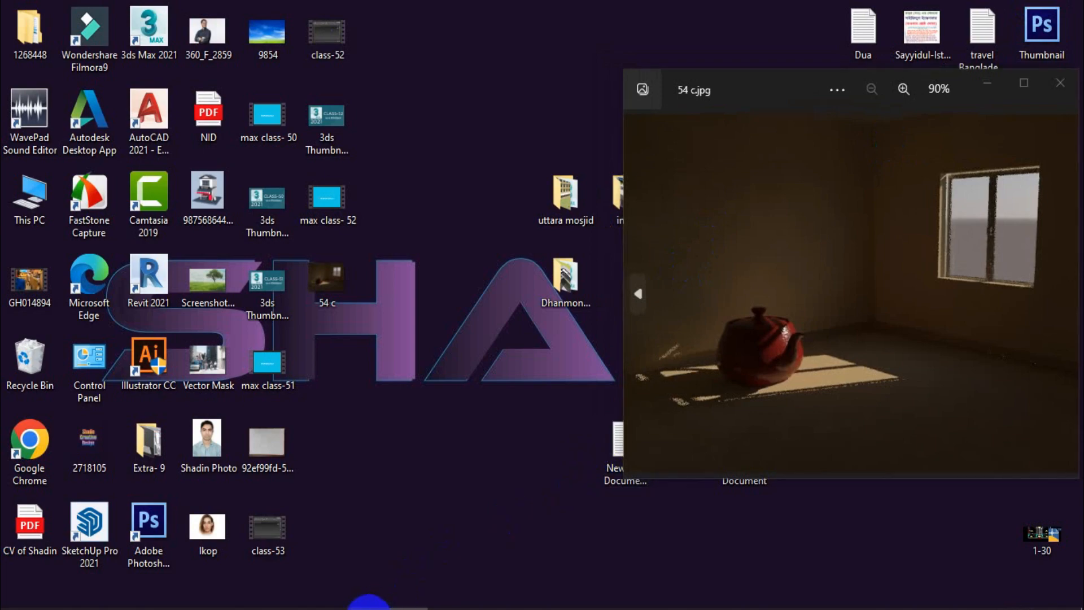
pyautogui.click(418, 609)
# Step: Place 54 c.jpg beside the frame buffer, compare the two renders, and close the image, frame buffer and V-Ray messages
pyautogui.moveTo(769, 80); pyautogui.dragTo(733, 90)
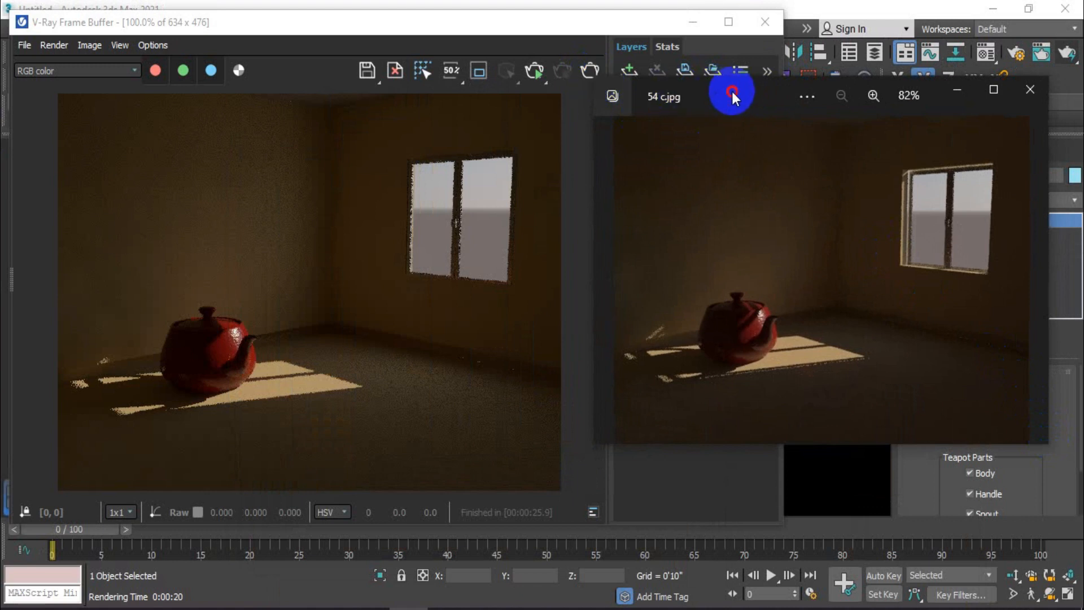
pyautogui.moveTo(731, 89); pyautogui.dragTo(704, 112)
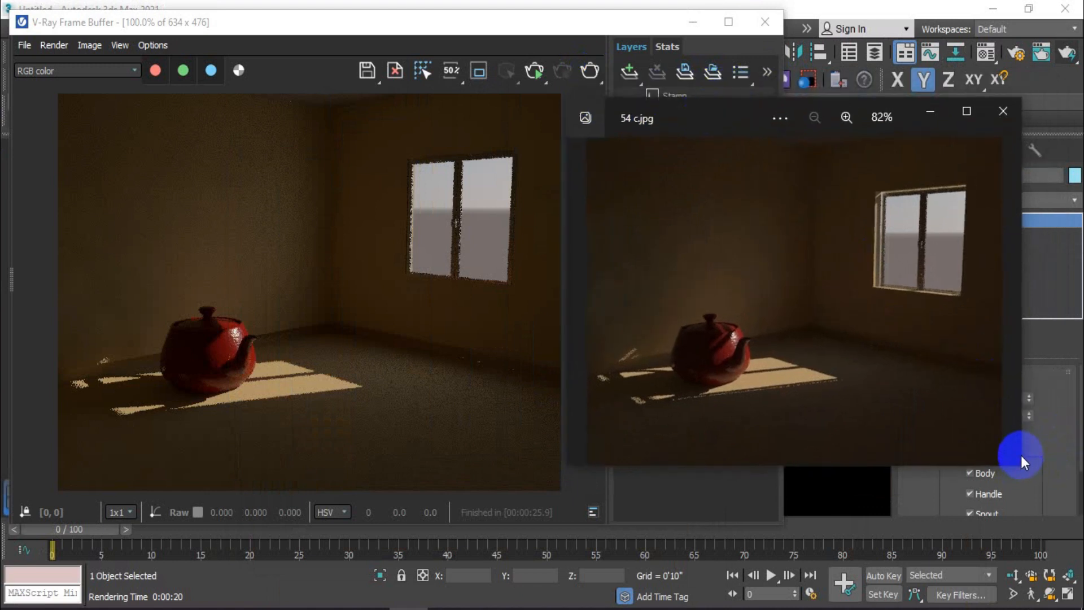
pyautogui.moveTo(1028, 460); pyautogui.dragTo(1070, 509)
pyautogui.moveTo(725, 110); pyautogui.dragTo(724, 88)
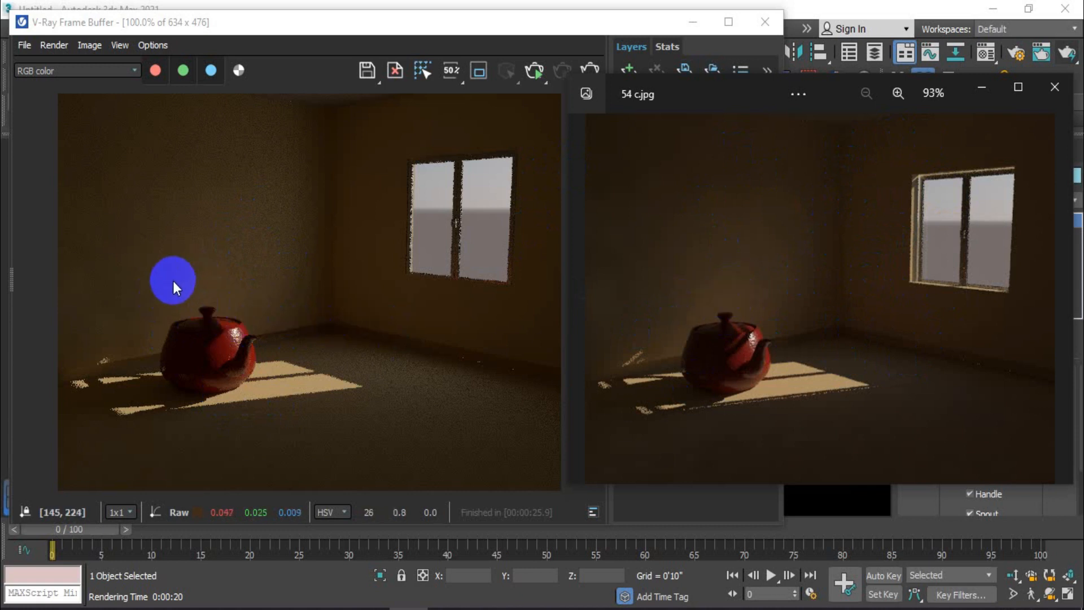
pyautogui.click(1056, 88)
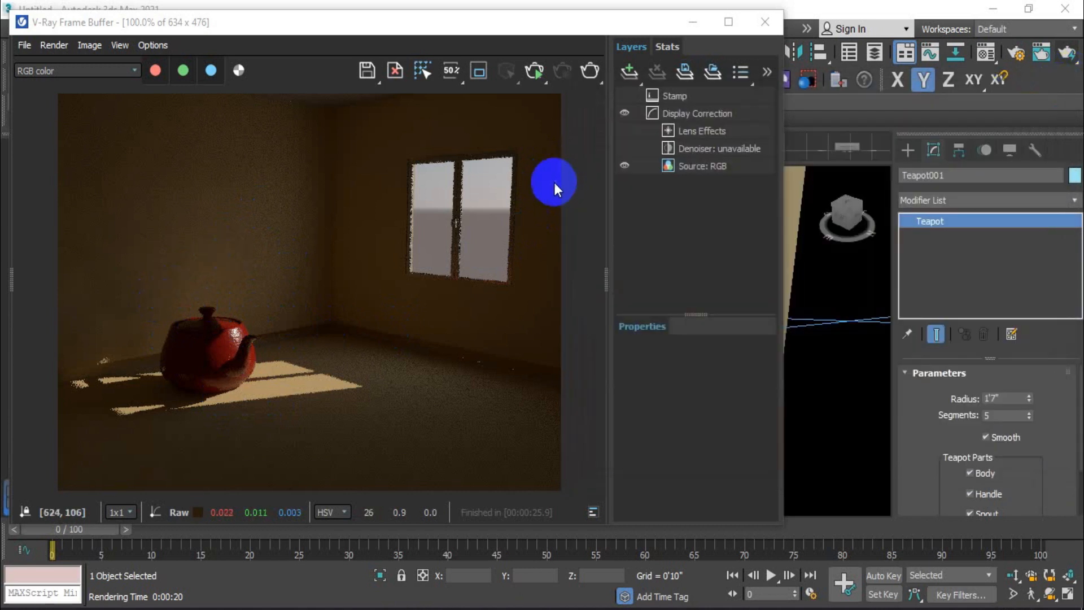
pyautogui.click(775, 24)
pyautogui.click(308, 83)
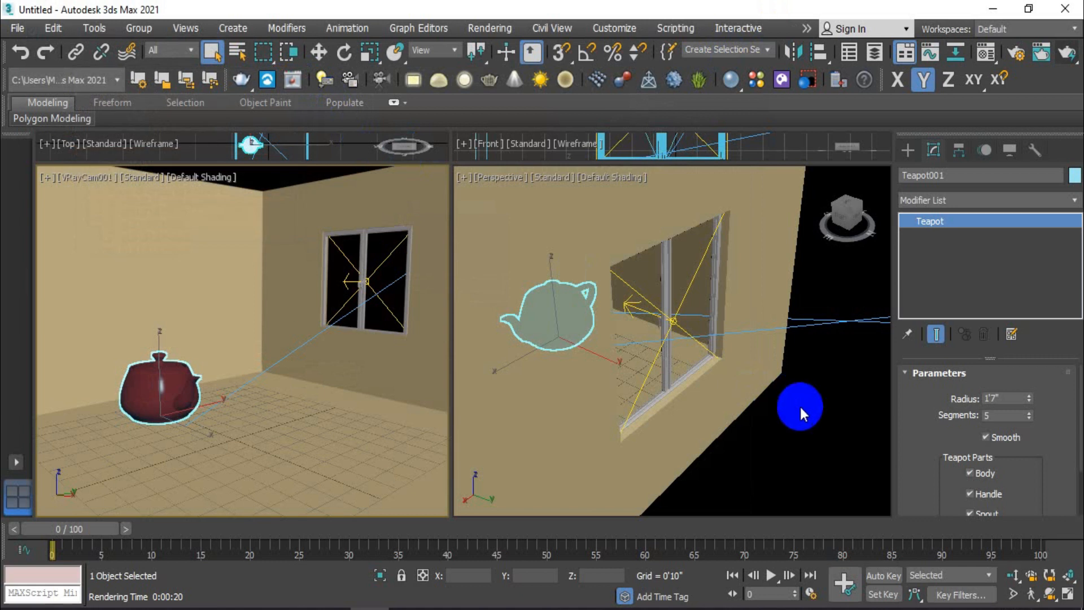
# Step: Select the plane light at the window and move it into the room to about X -0'6", Y 0'3", Z 5'2"
pyautogui.click(800, 405)
pyautogui.click(674, 324)
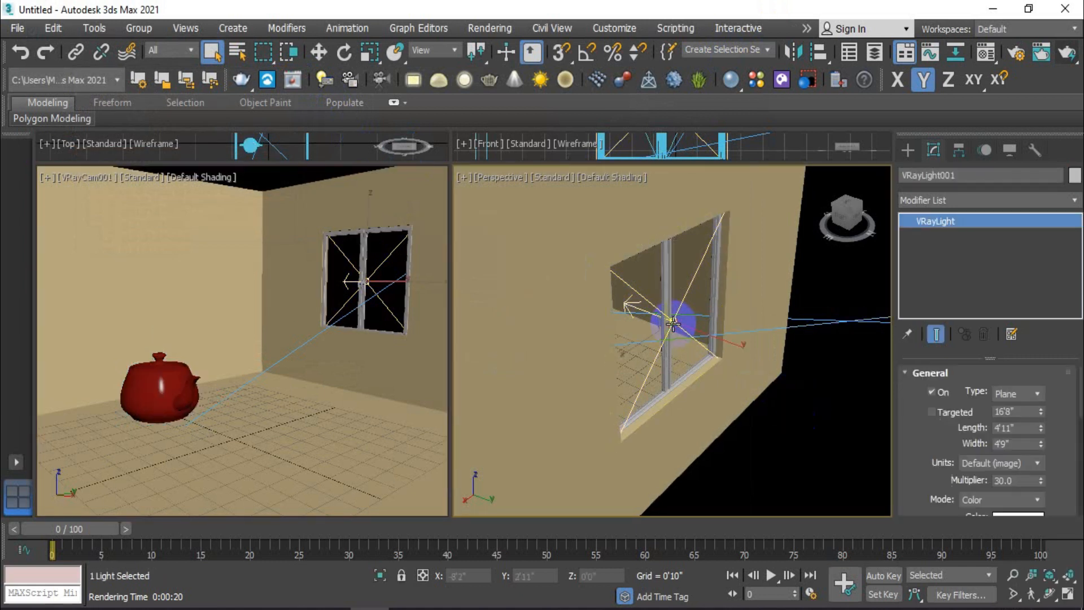
pyautogui.scroll(-2, 686, 318)
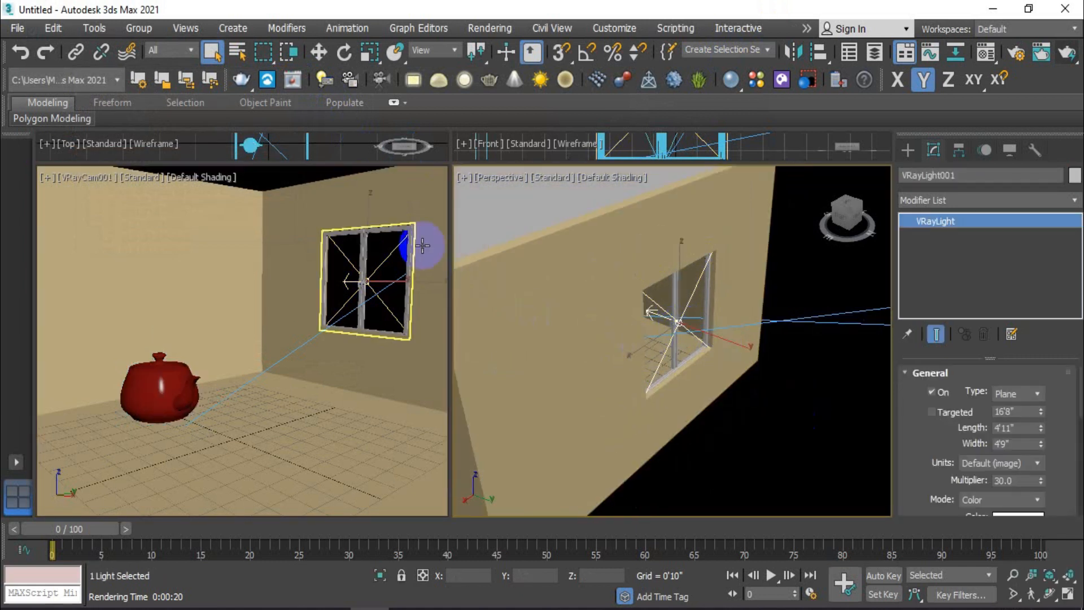
pyautogui.moveTo(706, 358); pyautogui.dragTo(588, 329)
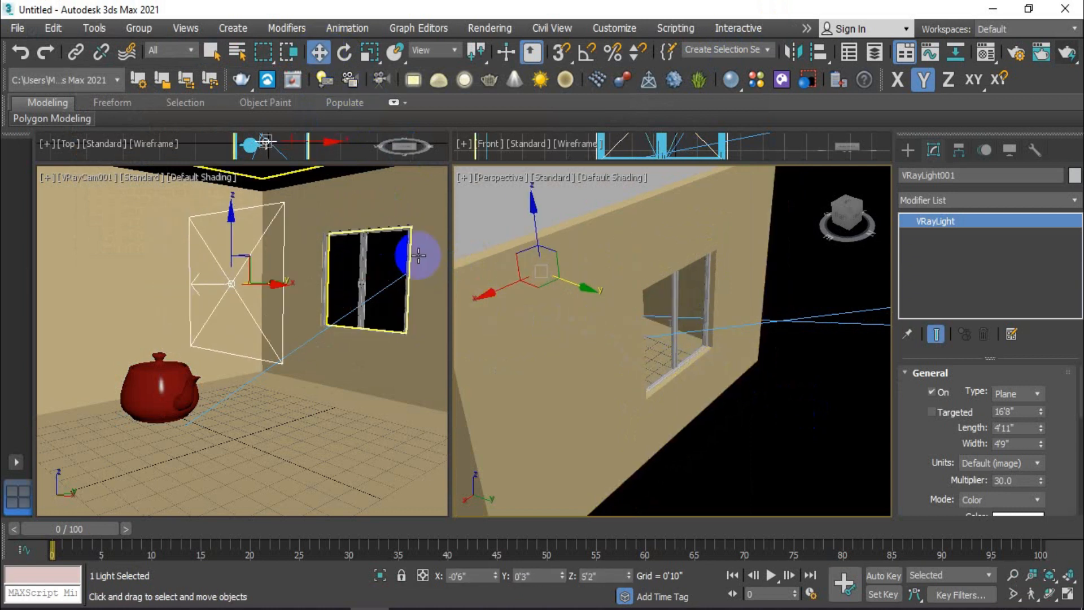
# Step: Rotate the plane light about the X axis to face the floor and raise it to about Z 5'5"
pyautogui.click(344, 52)
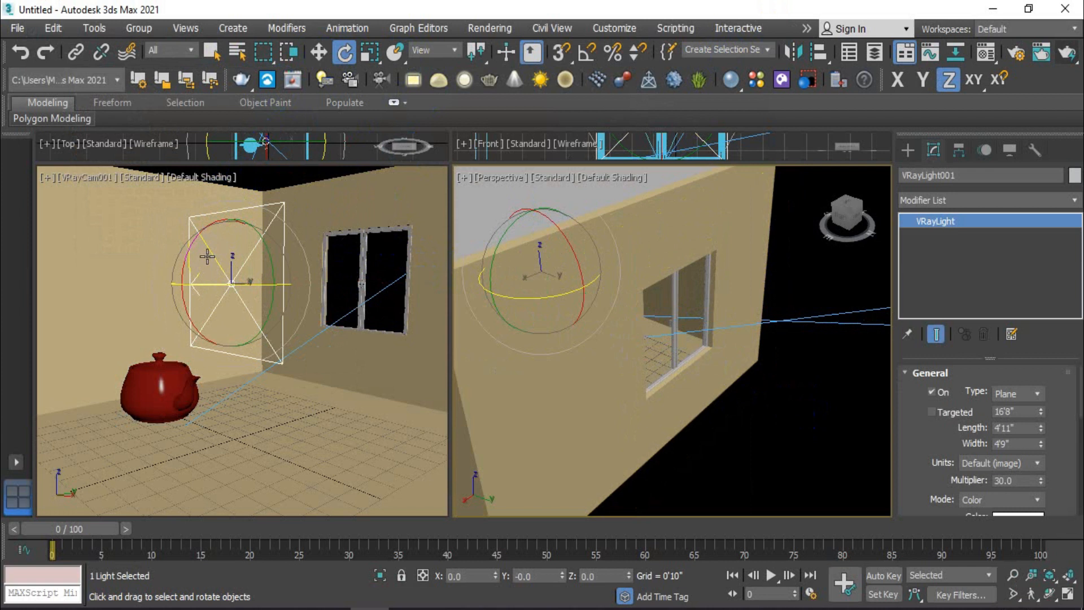
pyautogui.moveTo(191, 247); pyautogui.dragTo(155, 395)
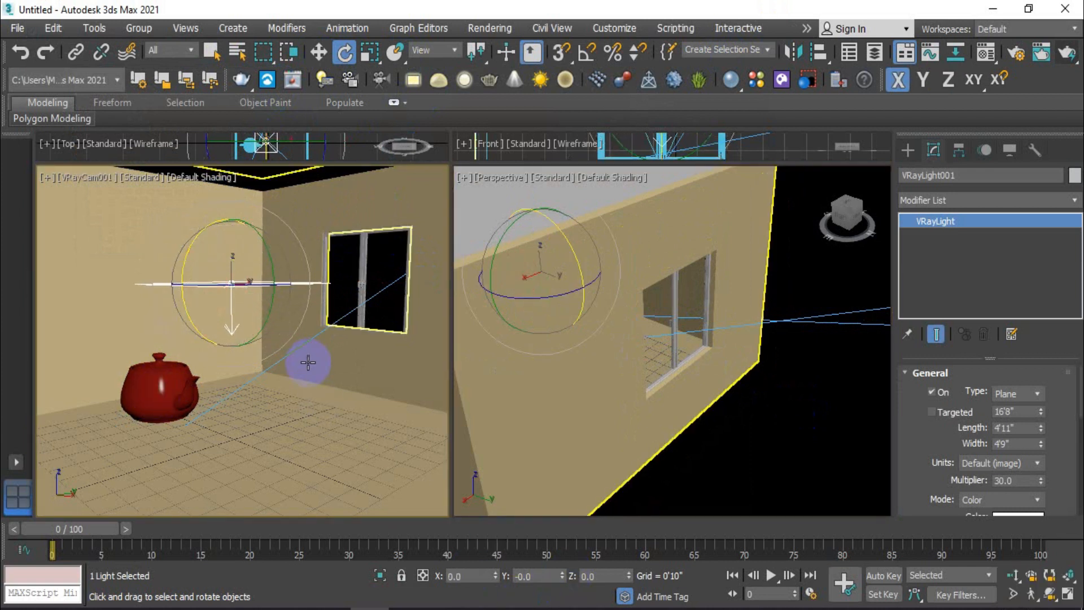
pyautogui.click(319, 52)
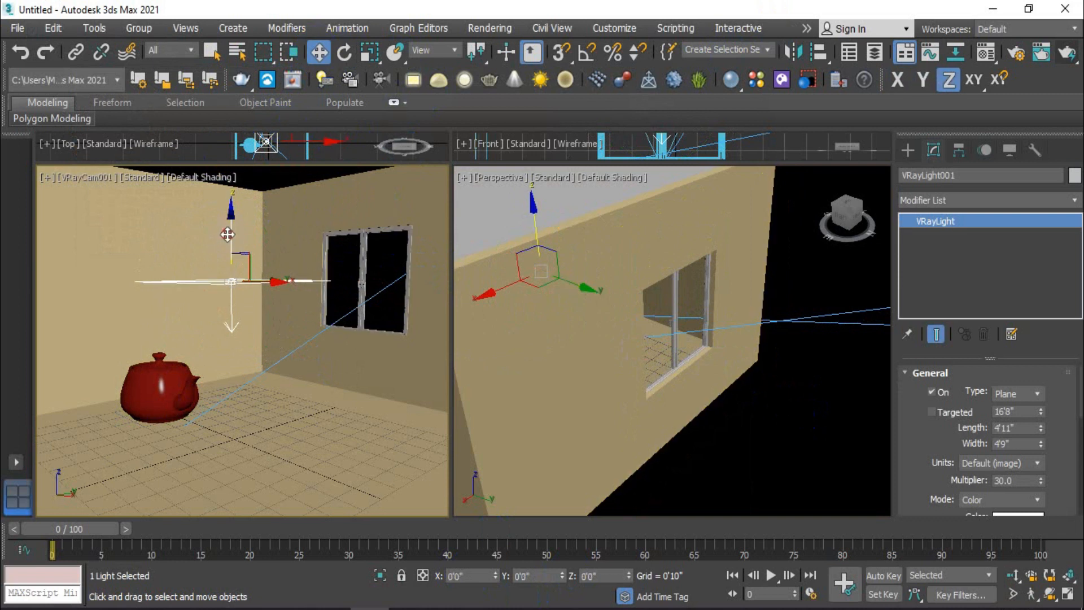
pyautogui.click(251, 219)
# Step: Test-render the room with the plane light facing down, stop the render, and close the frame buffer and V-Ray messages
pyautogui.click(1066, 52)
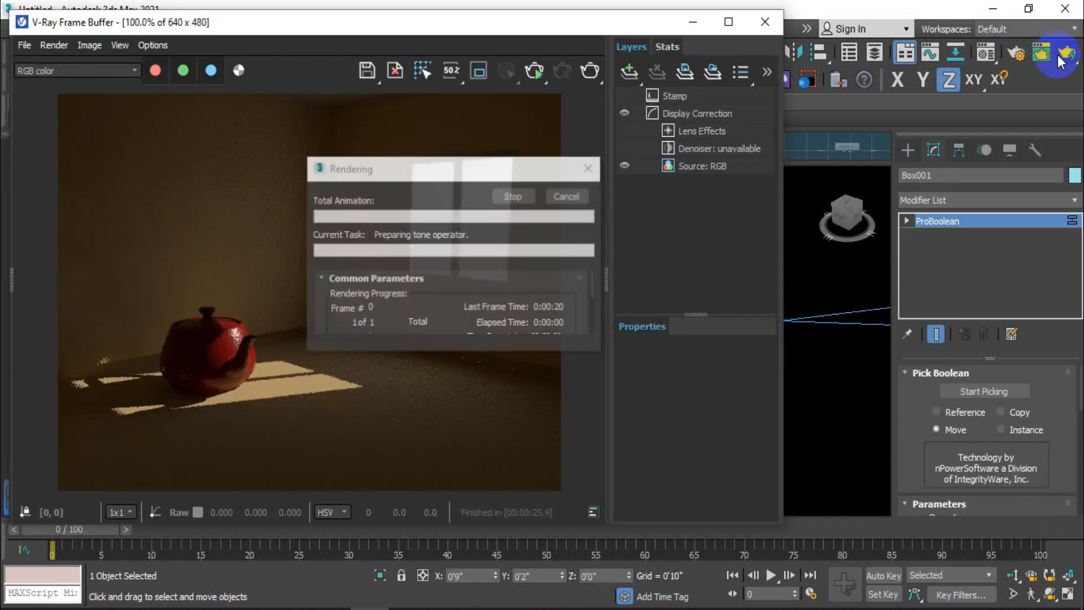
pyautogui.click(472, 25)
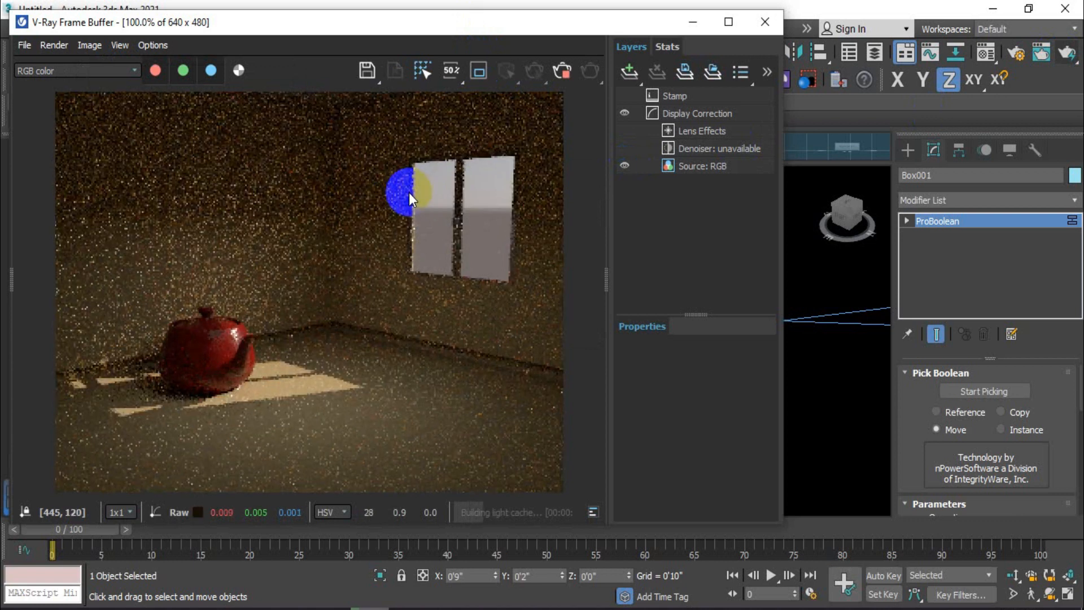
pyautogui.click(562, 71)
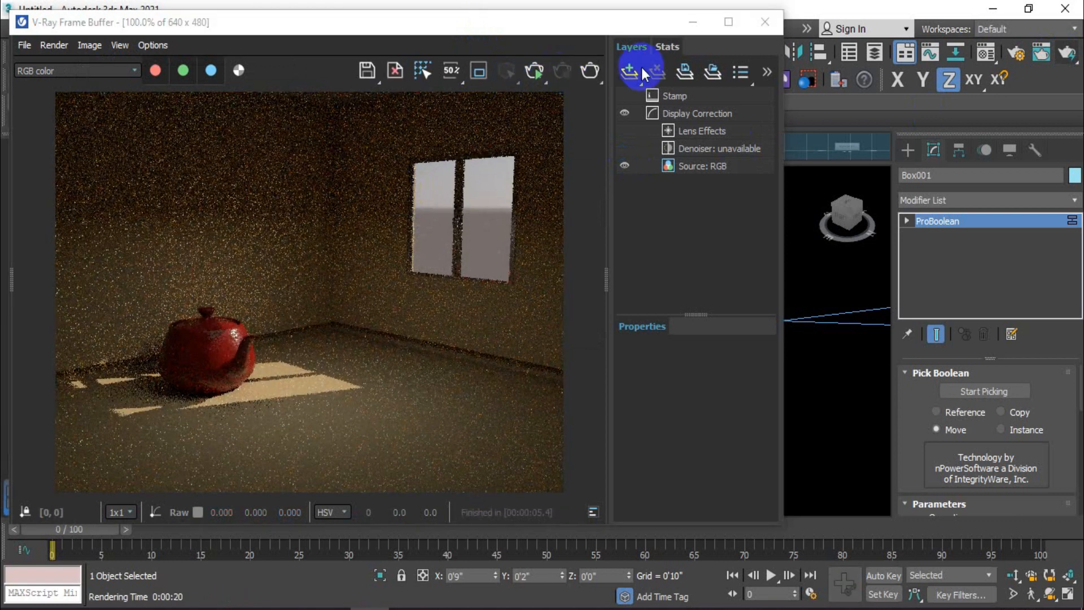
pyautogui.click(772, 22)
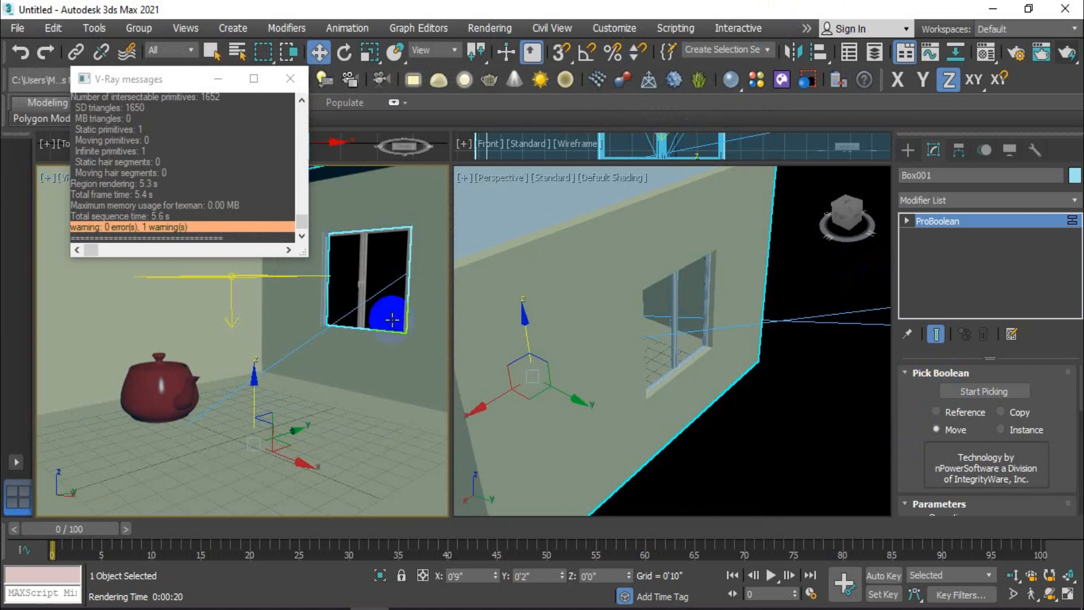
pyautogui.click(290, 79)
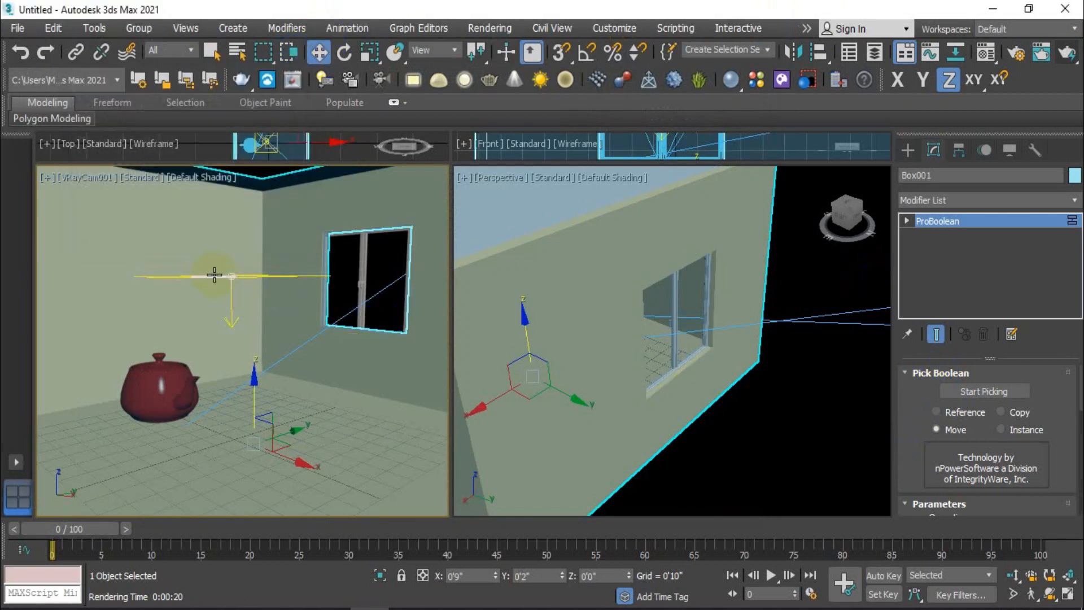
# Step: Select the downward-facing plane light in the room and turn off Invisible in its options
pyautogui.click(227, 278)
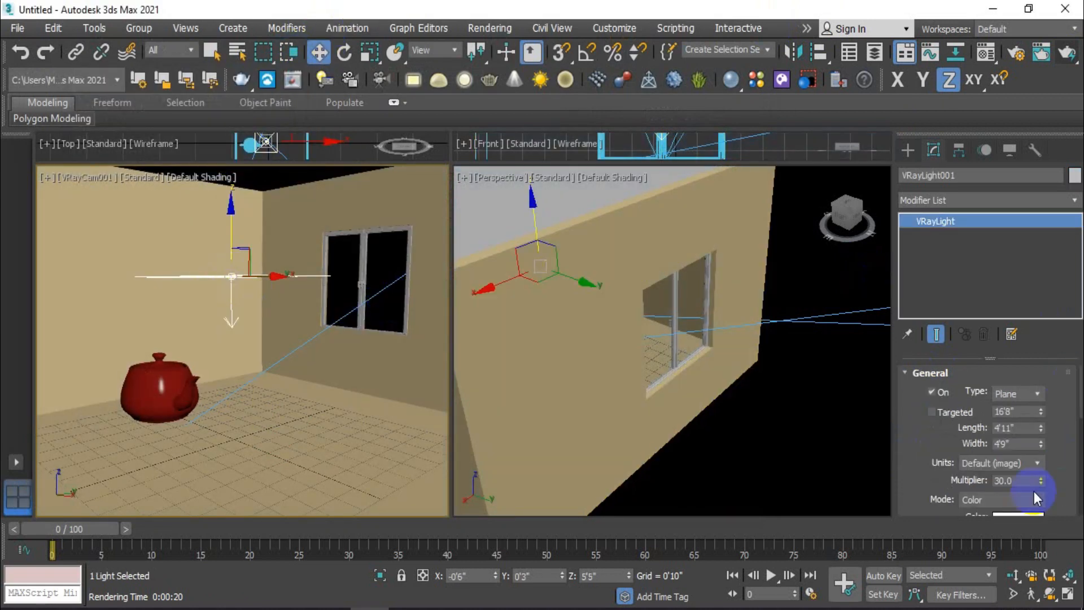
pyautogui.scroll(-1, 933, 473)
pyautogui.scroll(-5, 933, 473)
pyautogui.click(932, 485)
pyautogui.click(932, 485)
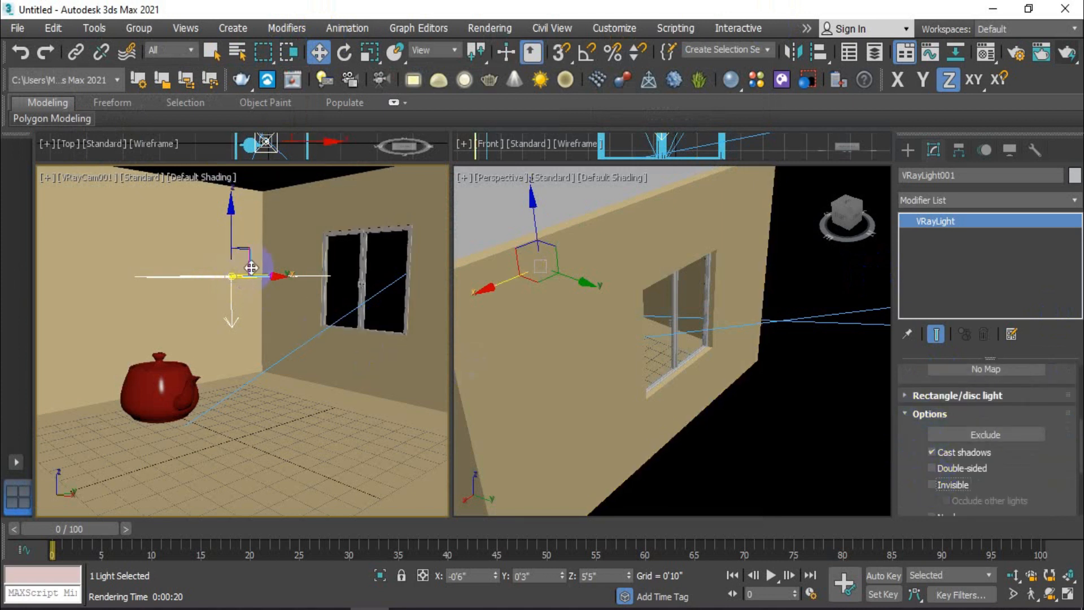
# Step: Render the room again with the light no longer invisible and examine the plane light's edge against the walls
pyautogui.click(729, 84)
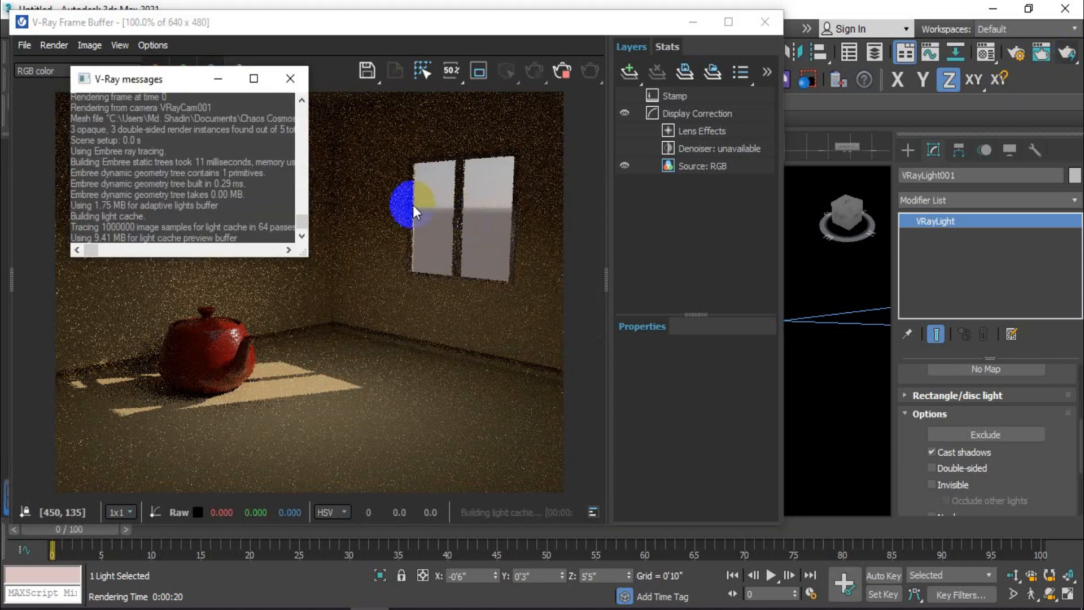
pyautogui.click(322, 26)
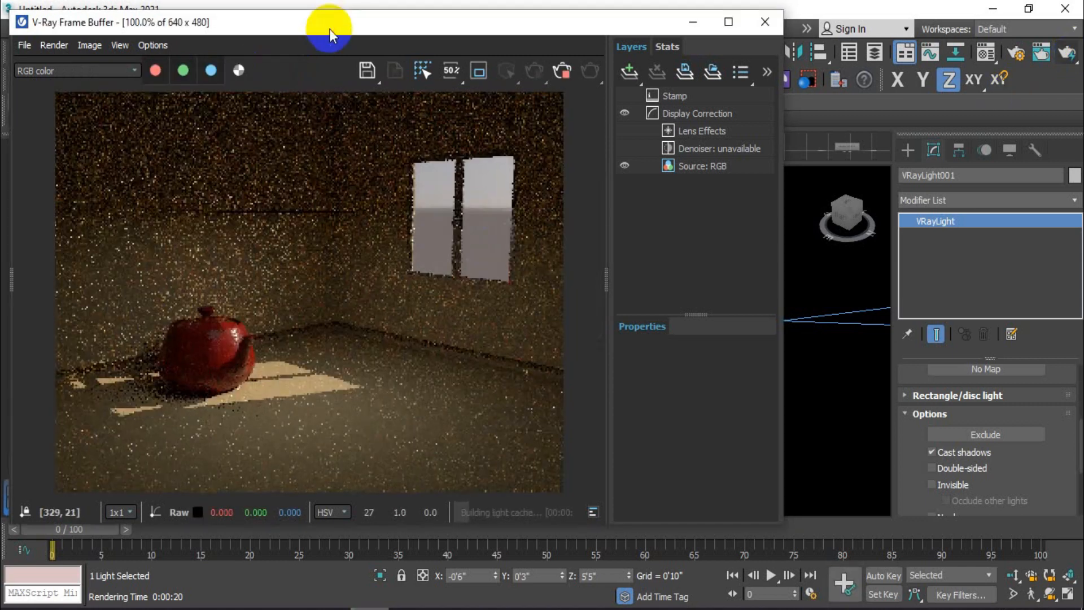
pyautogui.click(239, 175)
pyautogui.scroll(1, 282, 215)
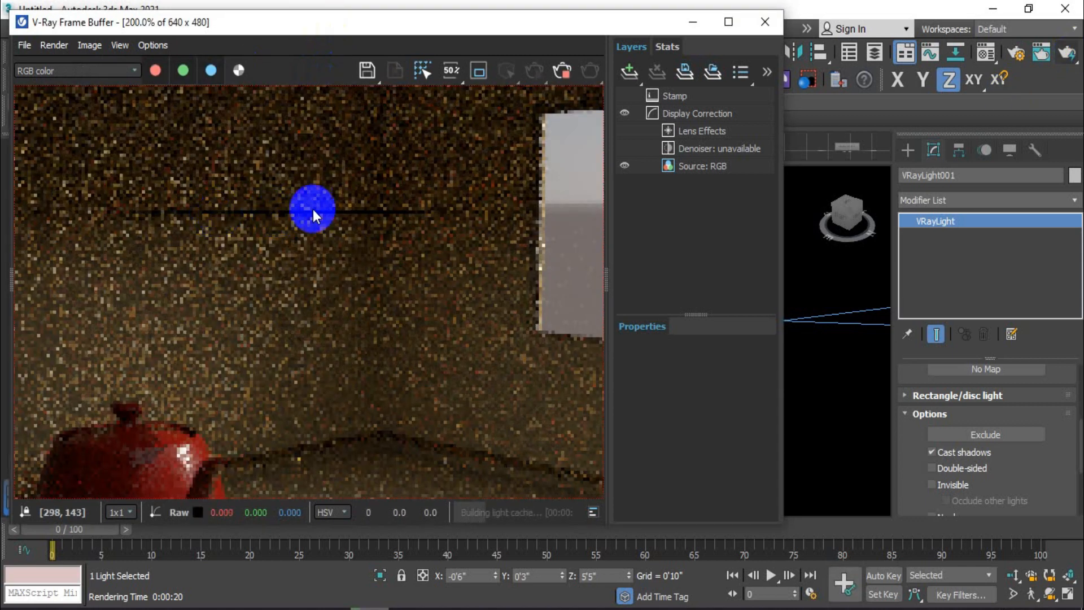
pyautogui.scroll(-2, 312, 212)
pyautogui.scroll(1, 314, 209)
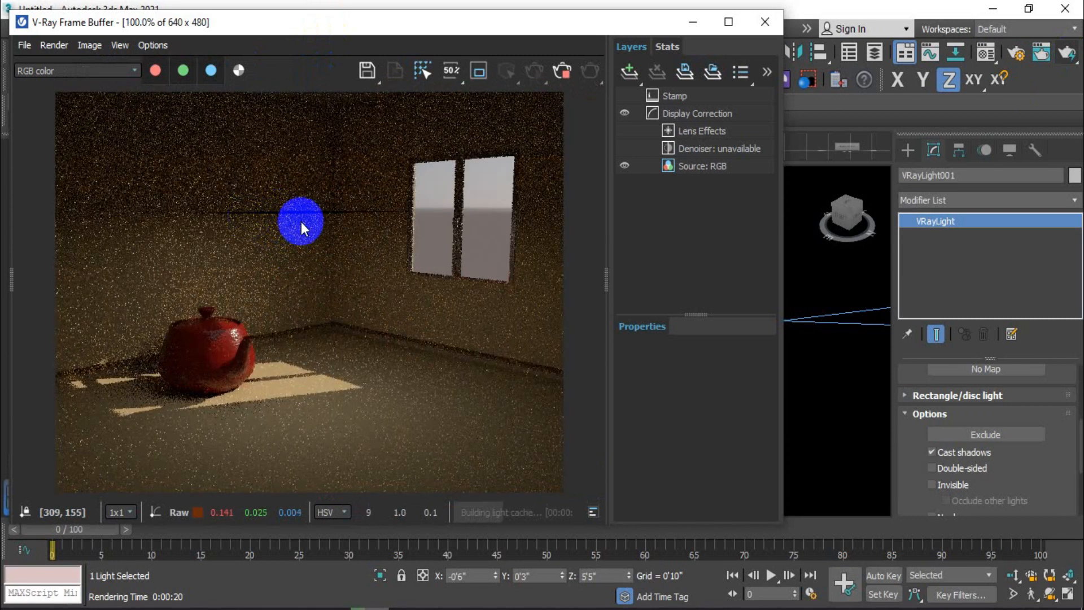
pyautogui.scroll(-1, 333, 317)
pyautogui.scroll(1, 311, 362)
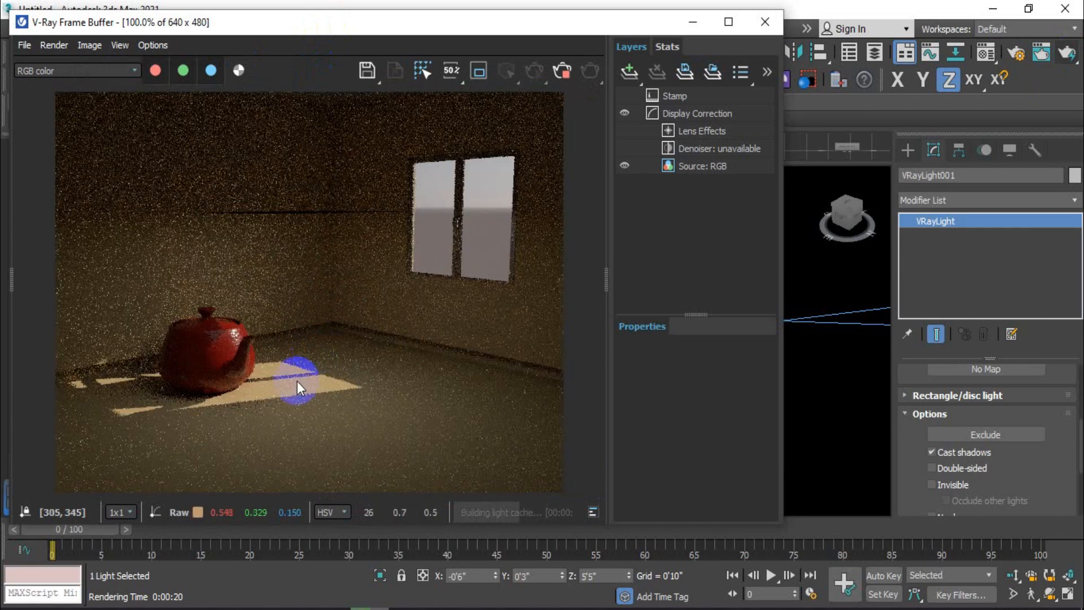
pyautogui.scroll(-1, 310, 368)
pyautogui.scroll(1, 338, 363)
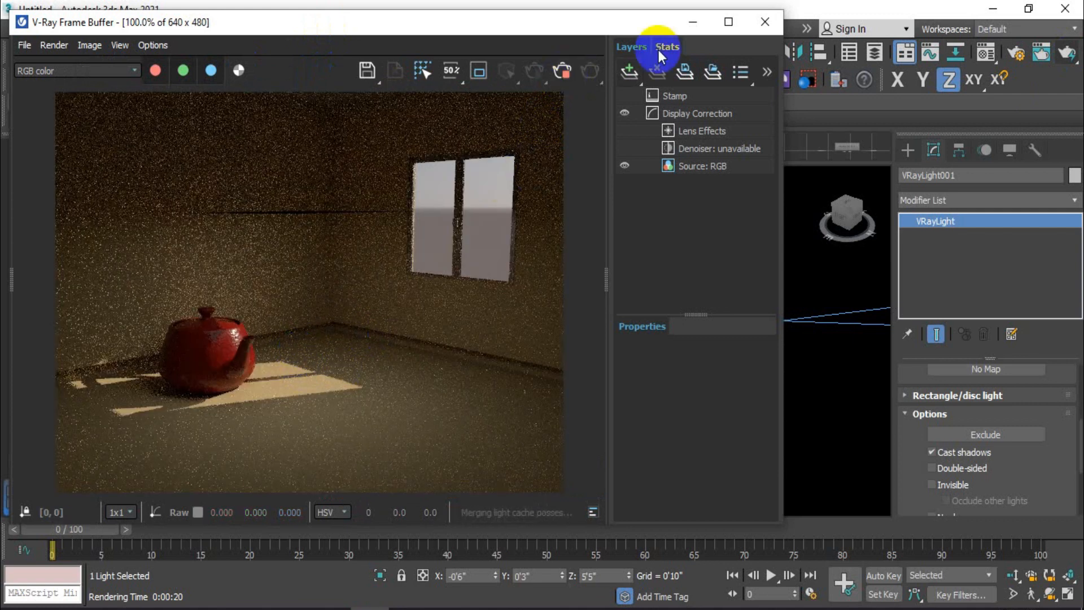
# Step: Turn Invisible back on for the plane light and close the frame buffer and V-Ray messages
pyautogui.click(765, 22)
pyautogui.click(932, 485)
pyautogui.click(314, 375)
pyautogui.click(290, 79)
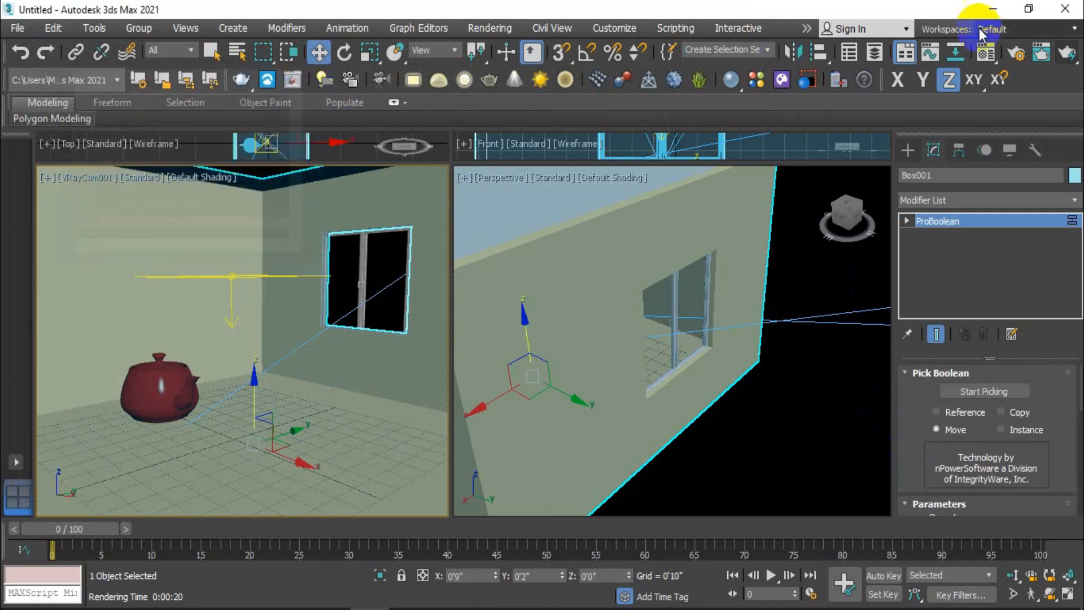
# Step: Render the room with the plane light invisible, examine the walls and window, stop the render, and close the frame buffer and V-Ray messages
pyautogui.click(1067, 53)
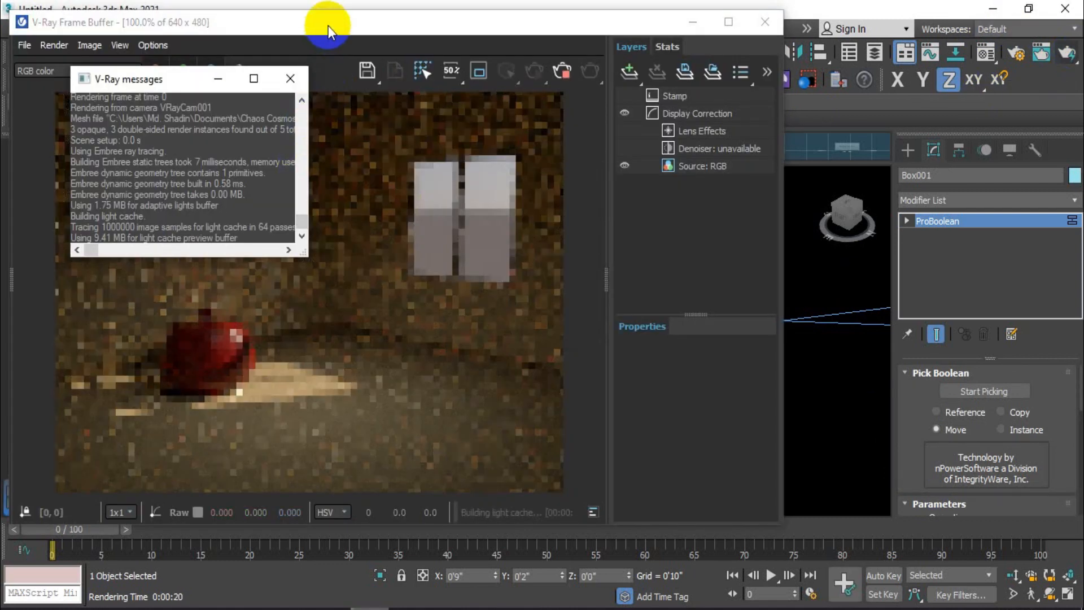
pyautogui.click(317, 22)
pyautogui.scroll(-1, 291, 202)
pyautogui.scroll(1, 272, 234)
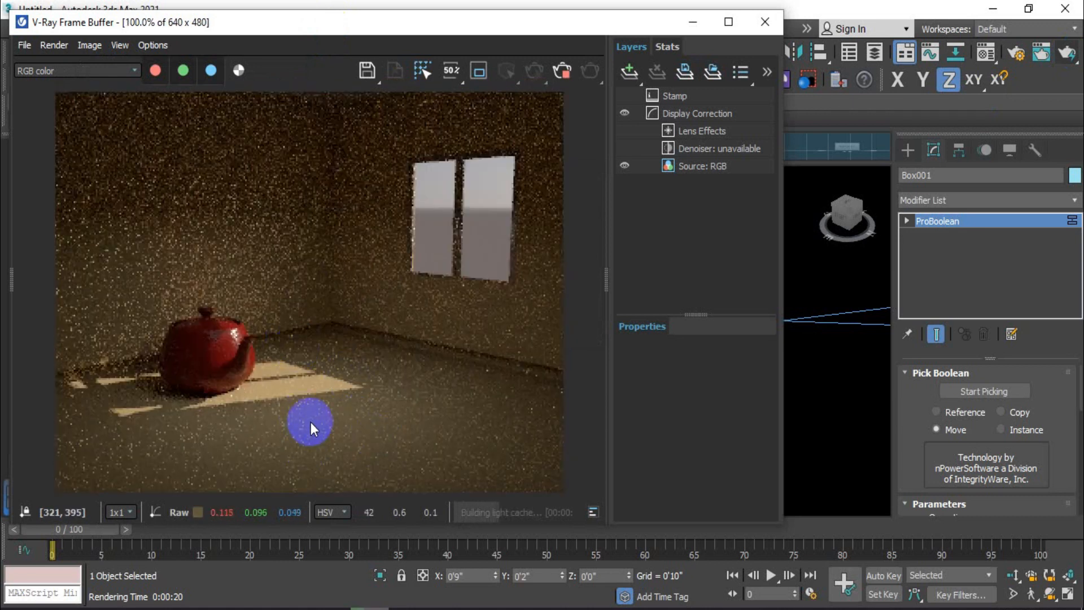
pyautogui.scroll(-1, 310, 422)
pyautogui.scroll(1, 309, 350)
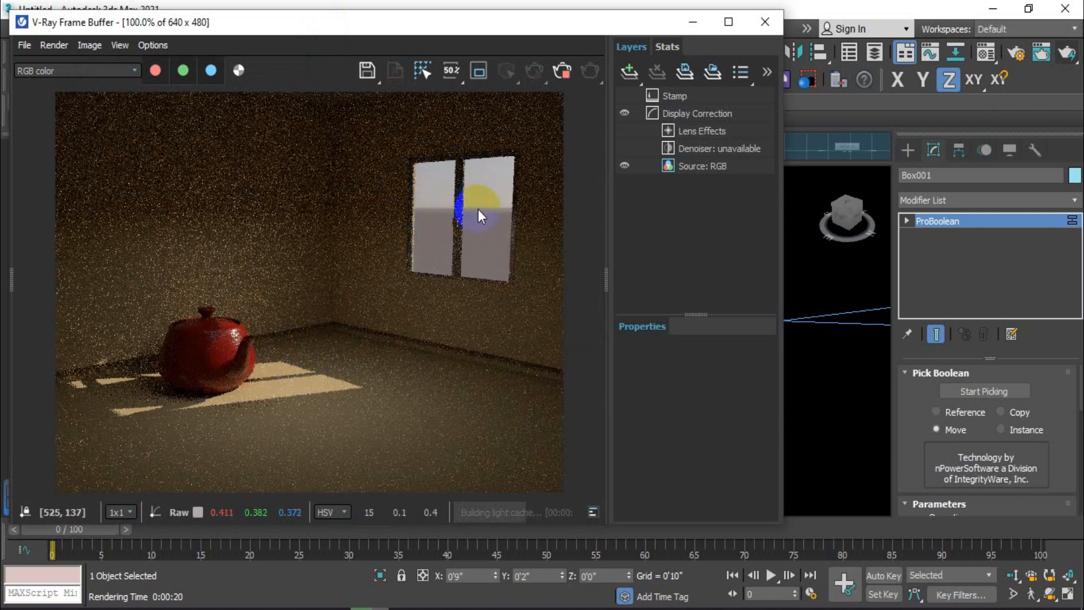
pyautogui.click(563, 70)
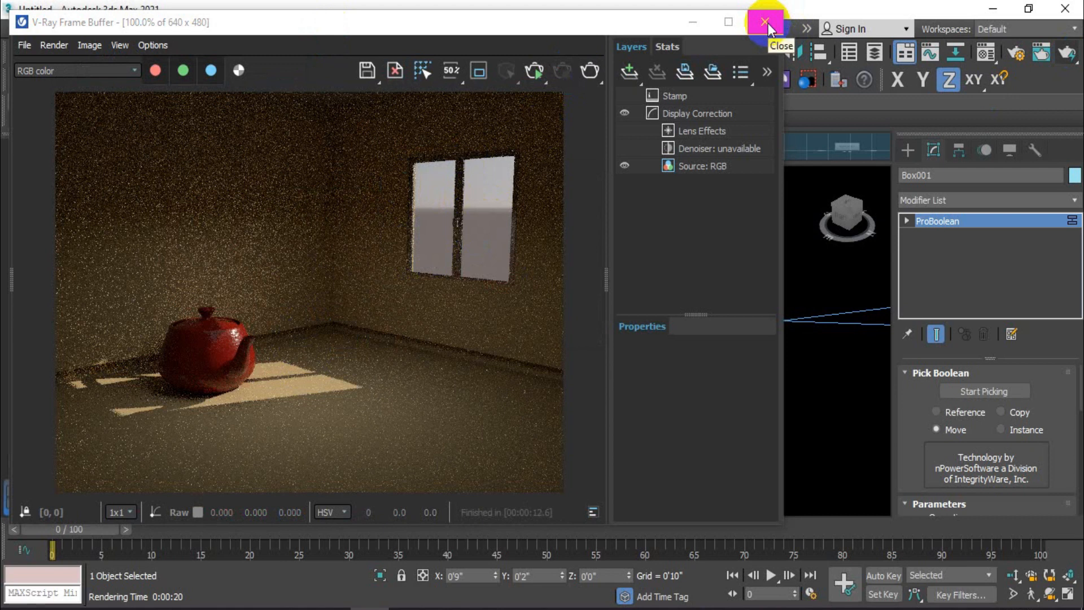
pyautogui.click(765, 22)
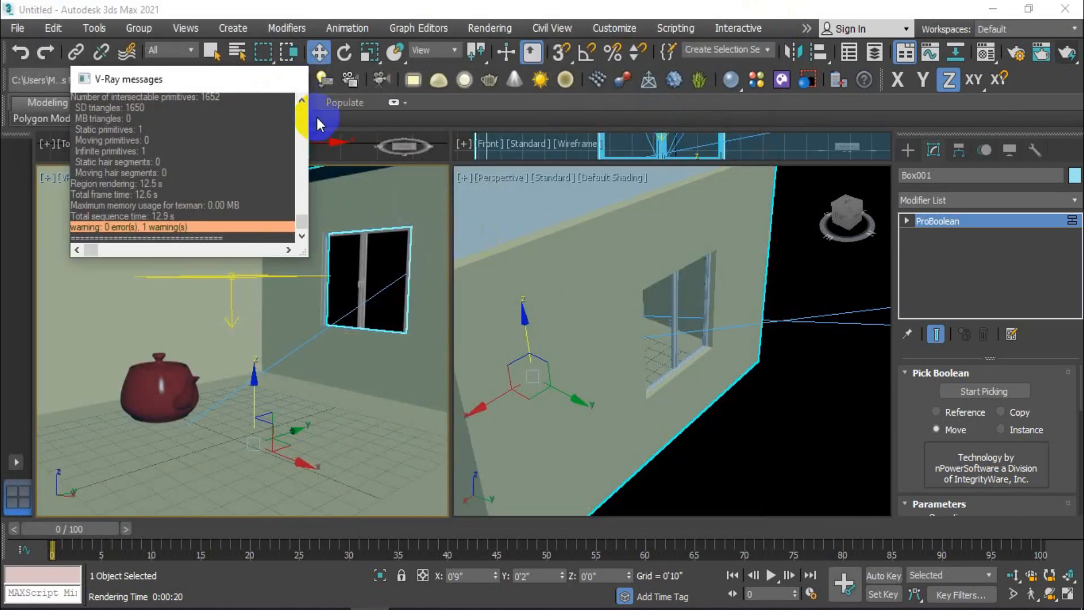
pyautogui.click(291, 79)
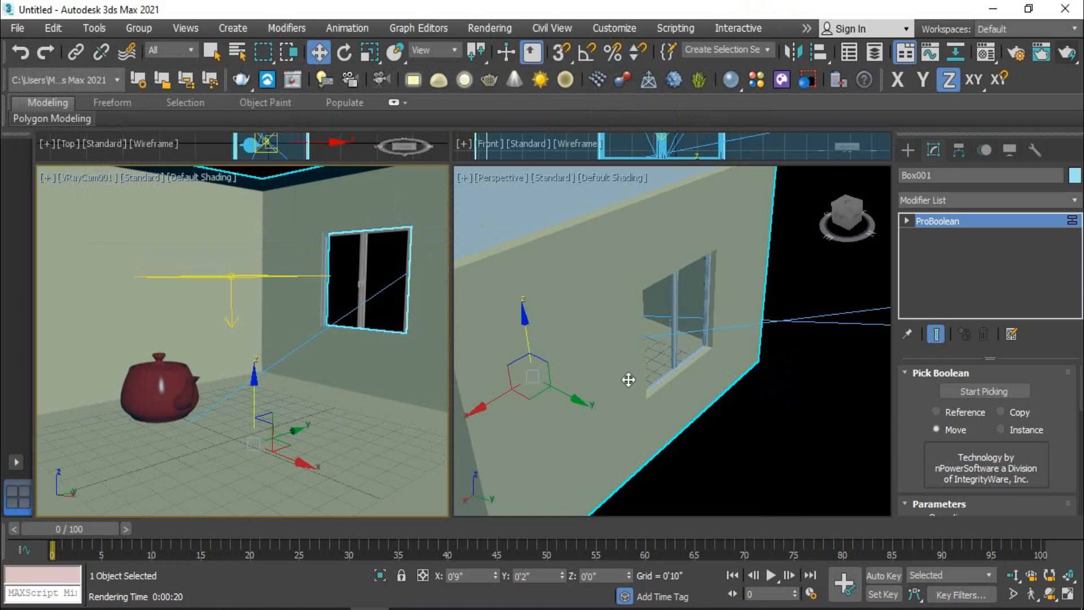
# Step: Undo the plane light's repositioning so it sits back in the window opening, facing into the room
pyautogui.click(343, 353)
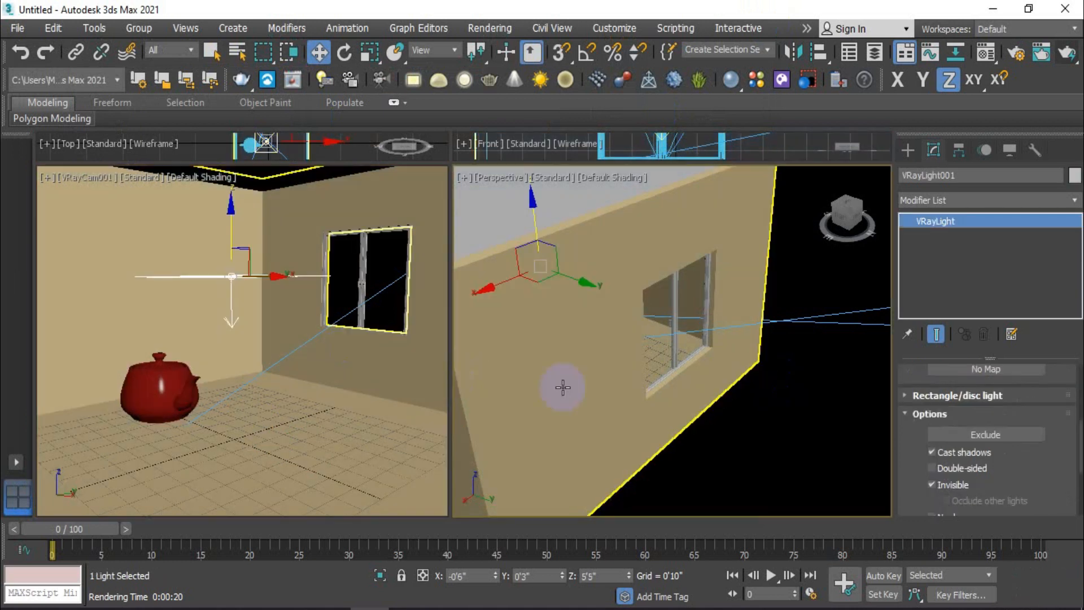
pyautogui.click(750, 423)
pyautogui.hotkey('ctrl', 'z')
pyautogui.hotkey('ctrl', 'z')
pyautogui.hotkey('ctrl', 'z')
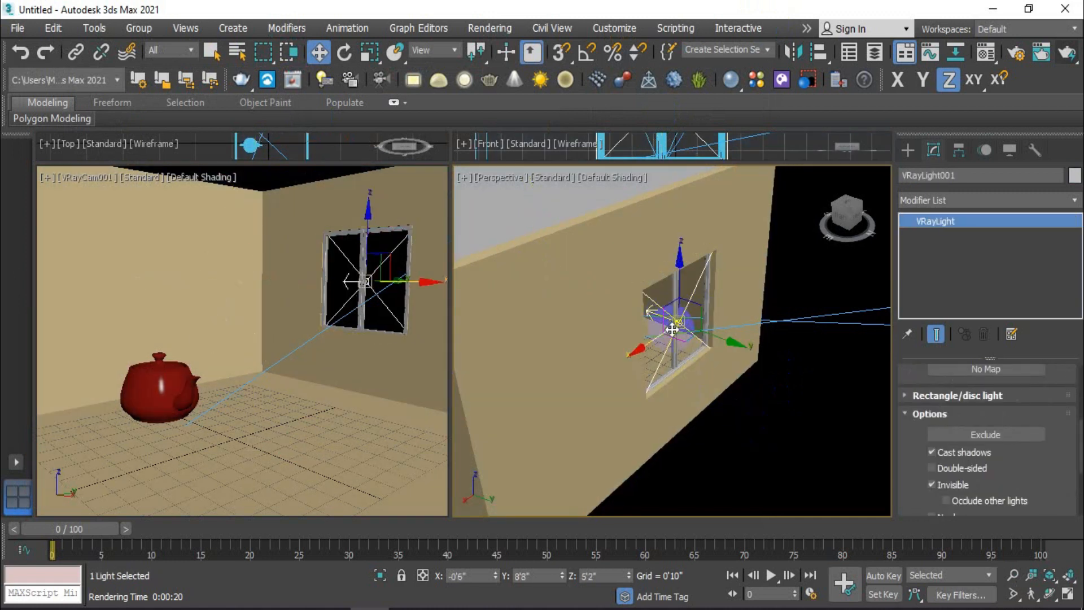
# Step: Select the plane light in the window and review its general settings and its Cast shadows, Double-sided and Invisible options
pyautogui.scroll(2, 667, 321)
pyautogui.click(799, 464)
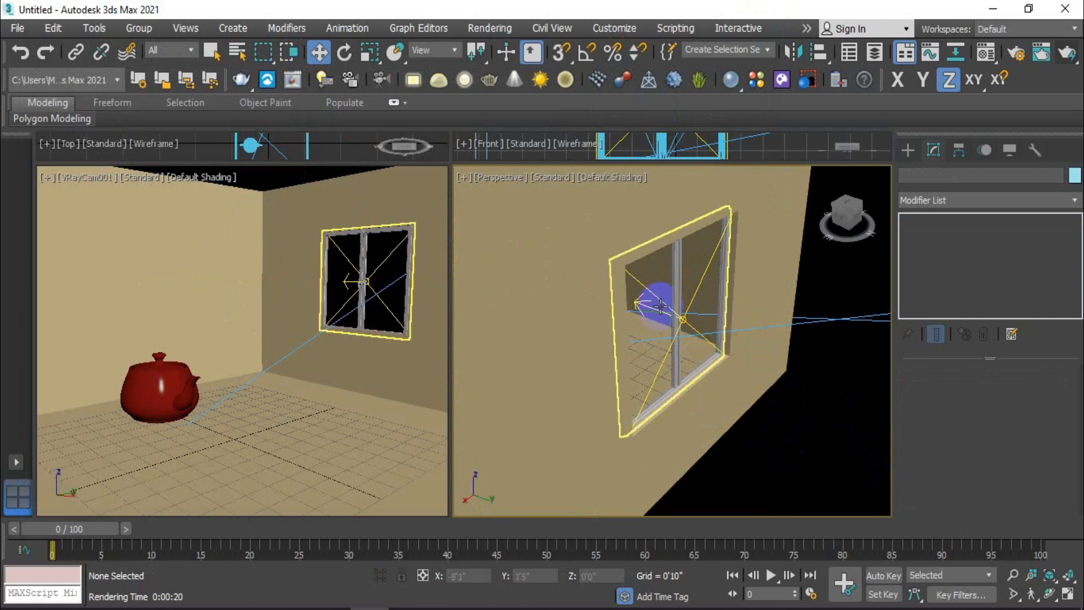
pyautogui.click(684, 317)
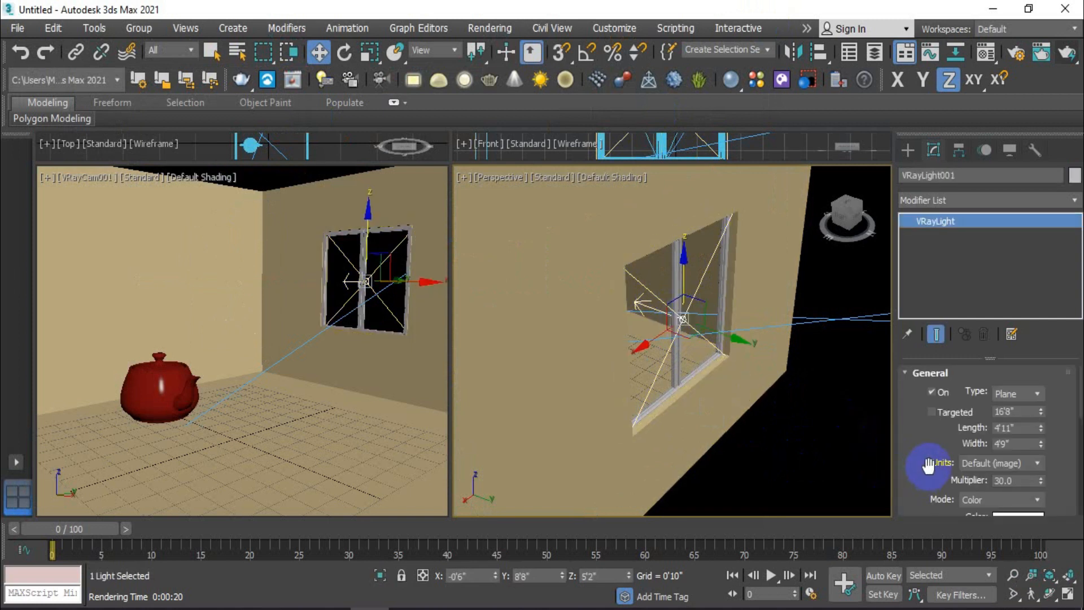
pyautogui.scroll(-6, 929, 465)
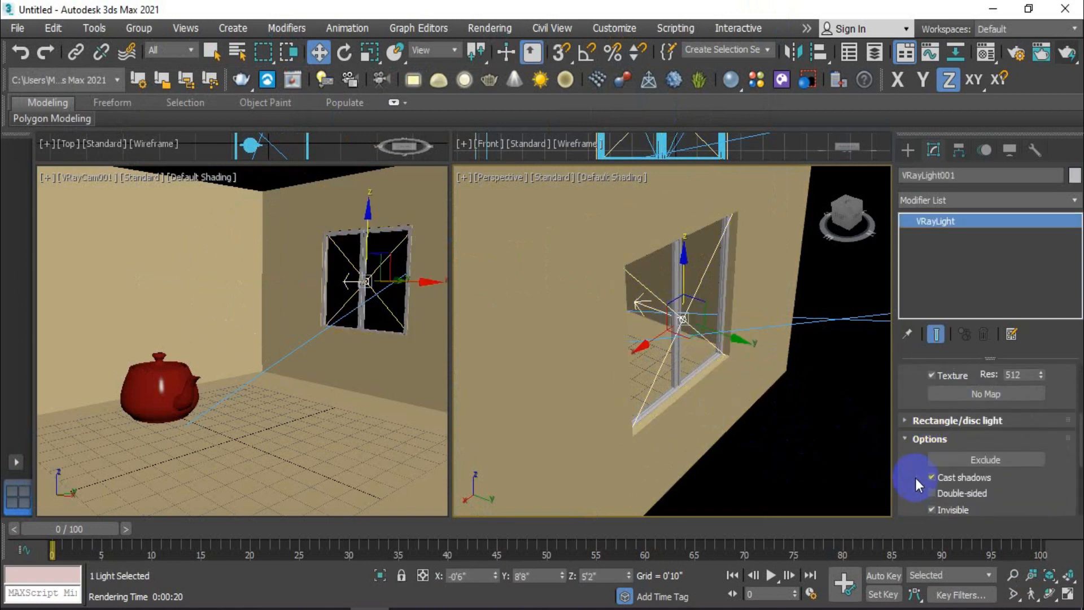
pyautogui.scroll(-2, 926, 479)
pyautogui.click(805, 451)
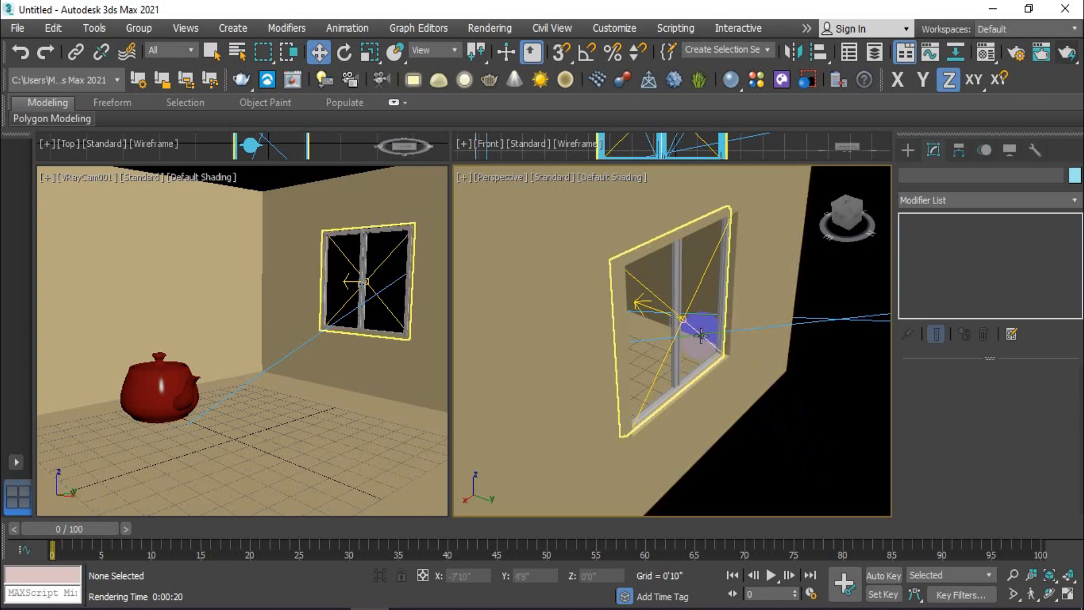
pyautogui.click(680, 321)
pyautogui.scroll(-5, 921, 472)
pyautogui.scroll(-1, 910, 491)
# Step: Render the camera view with the plane light in the window and stop the render once the room and teapot are visible
pyautogui.click(272, 289)
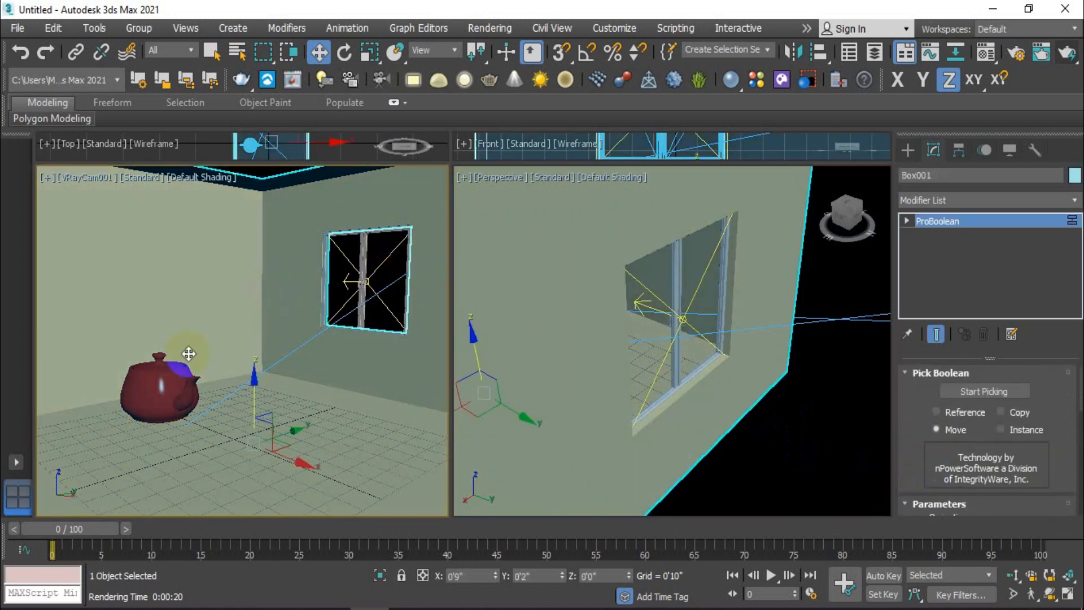
pyautogui.click(164, 385)
pyautogui.click(1069, 55)
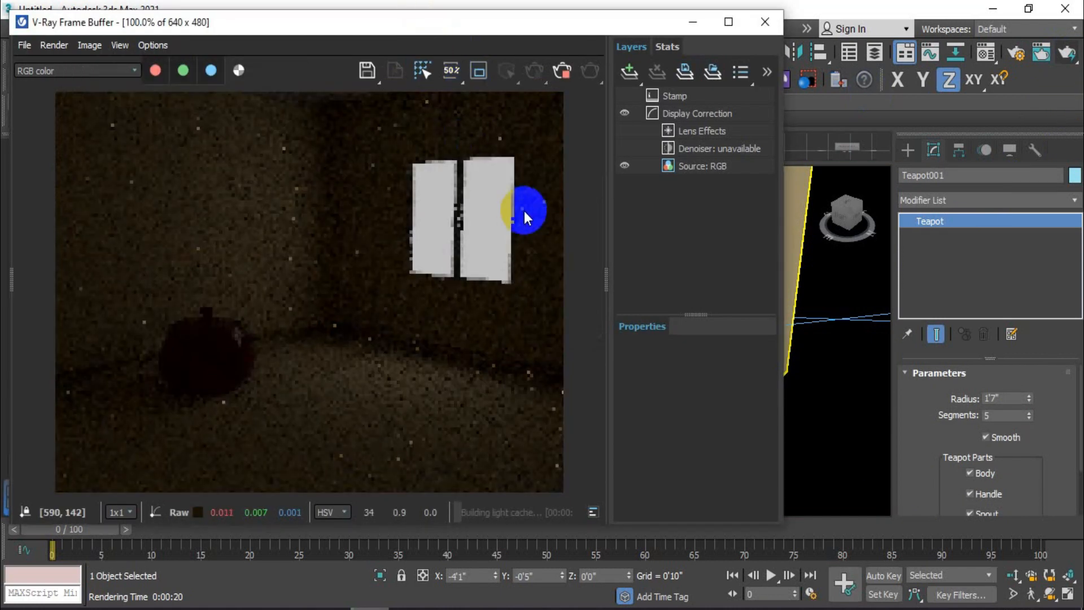
pyautogui.click(562, 72)
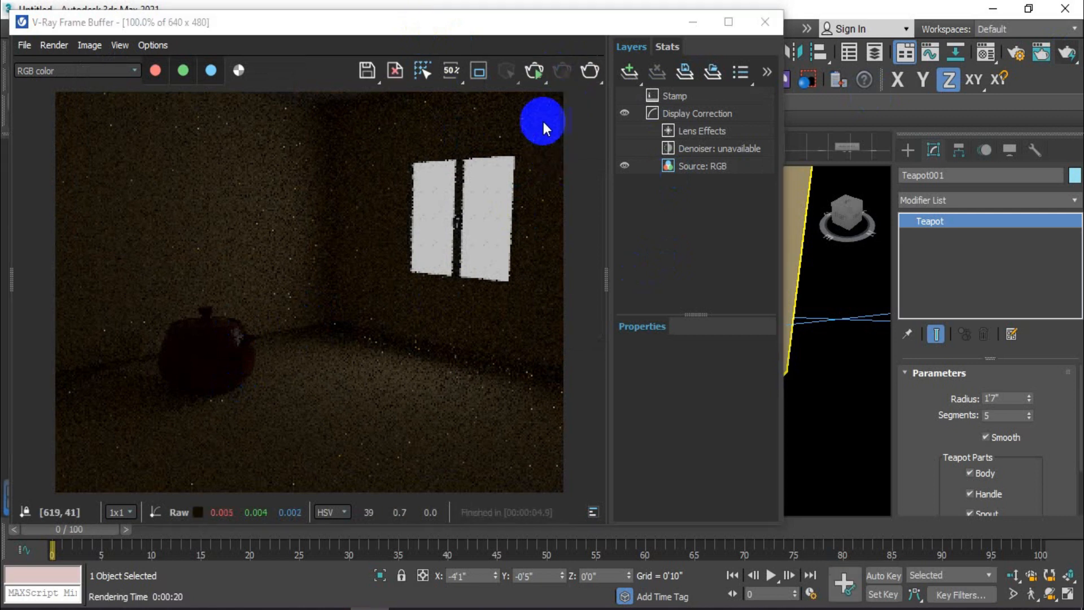
# Step: Start and stop interactive rendering several times to examine the light in the window, and close the frame buffer and V-Ray messages
pyautogui.click(533, 69)
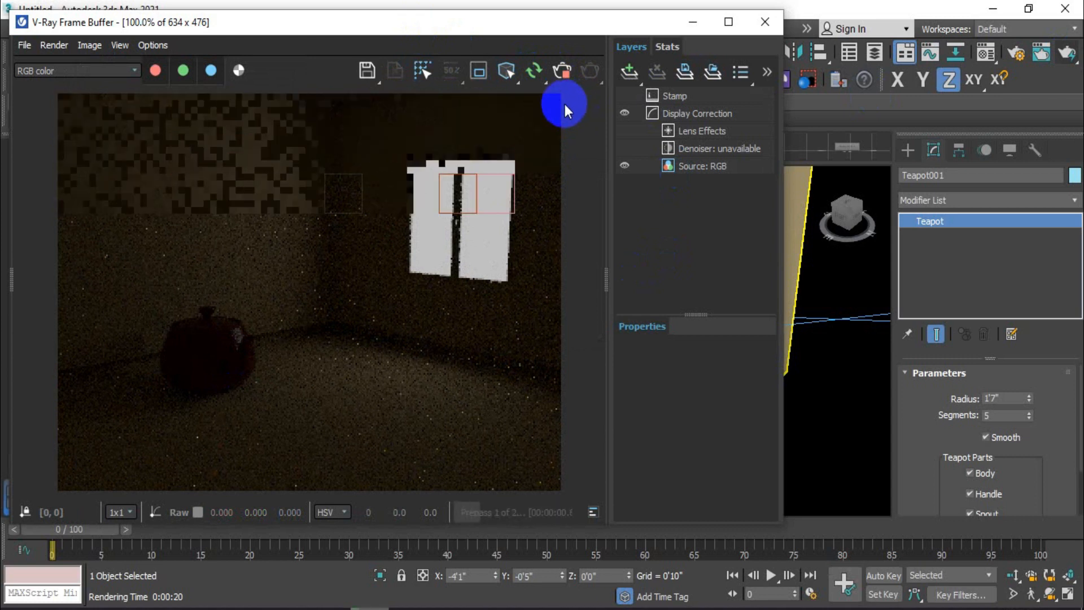
pyautogui.click(563, 72)
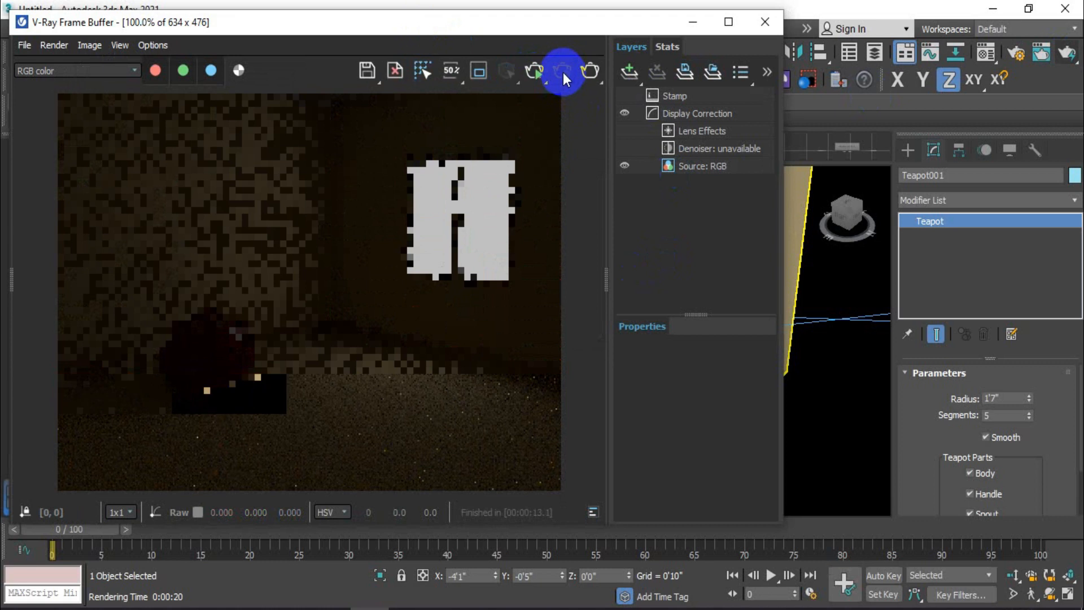
pyautogui.click(534, 79)
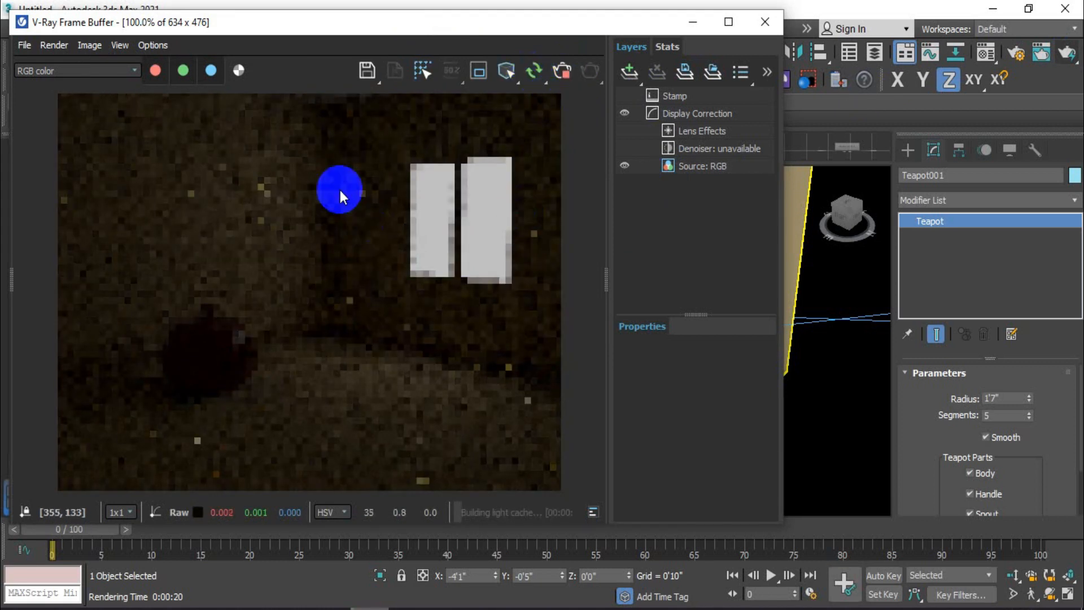
pyautogui.moveTo(339, 187); pyautogui.dragTo(439, 136)
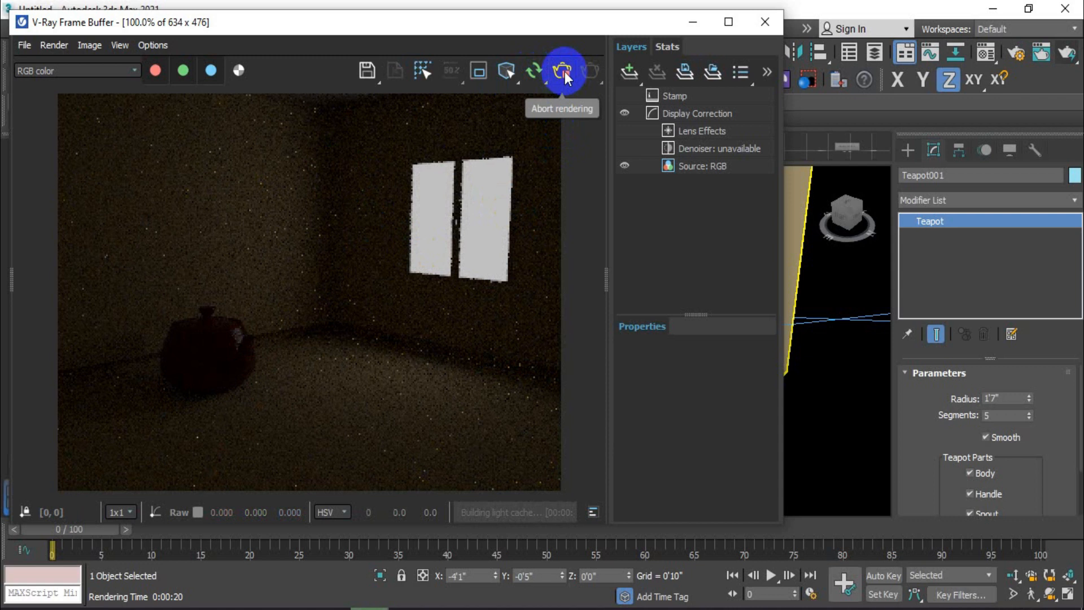
pyautogui.click(564, 73)
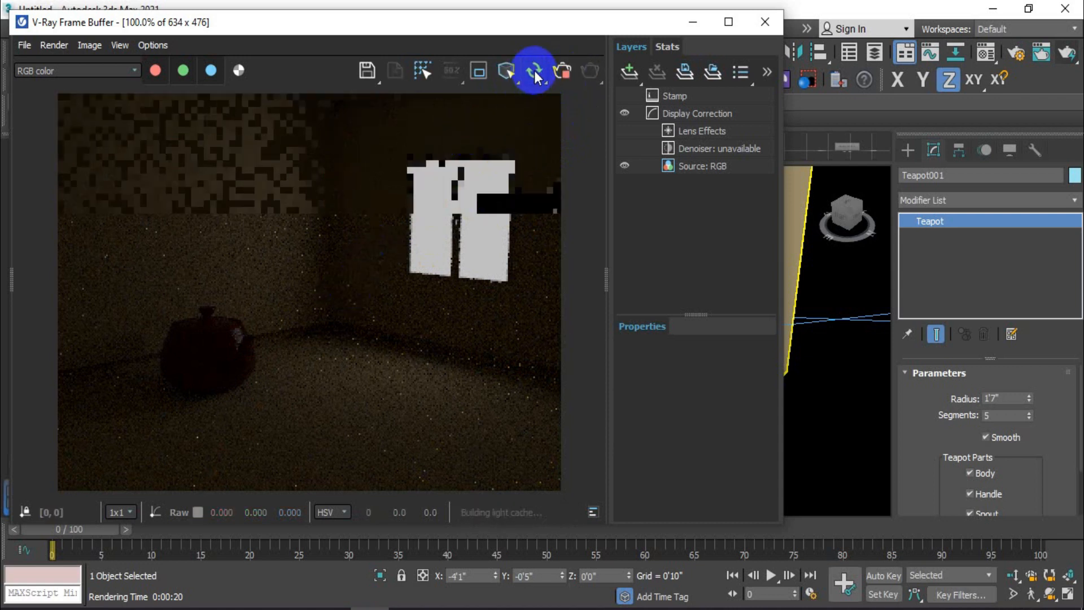
pyautogui.click(534, 70)
pyautogui.click(561, 72)
pyautogui.click(537, 70)
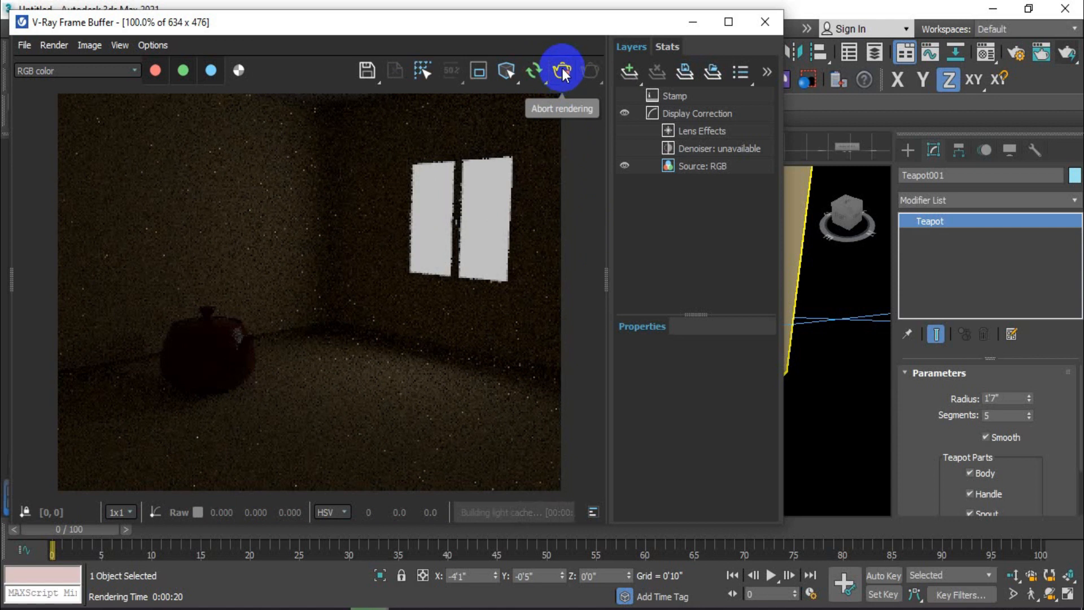
pyautogui.click(563, 71)
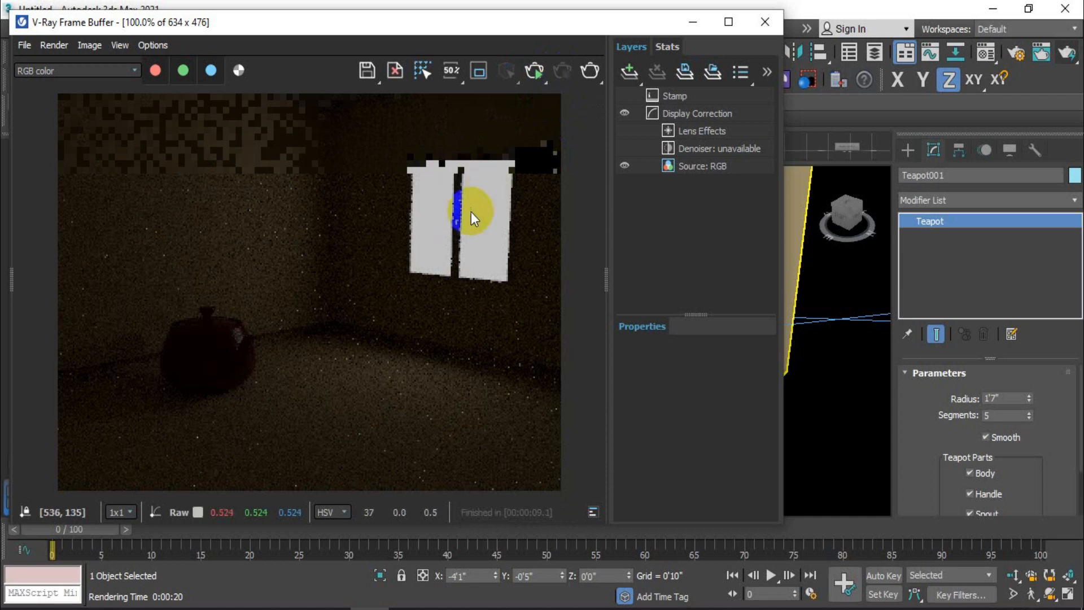
pyautogui.click(443, 247)
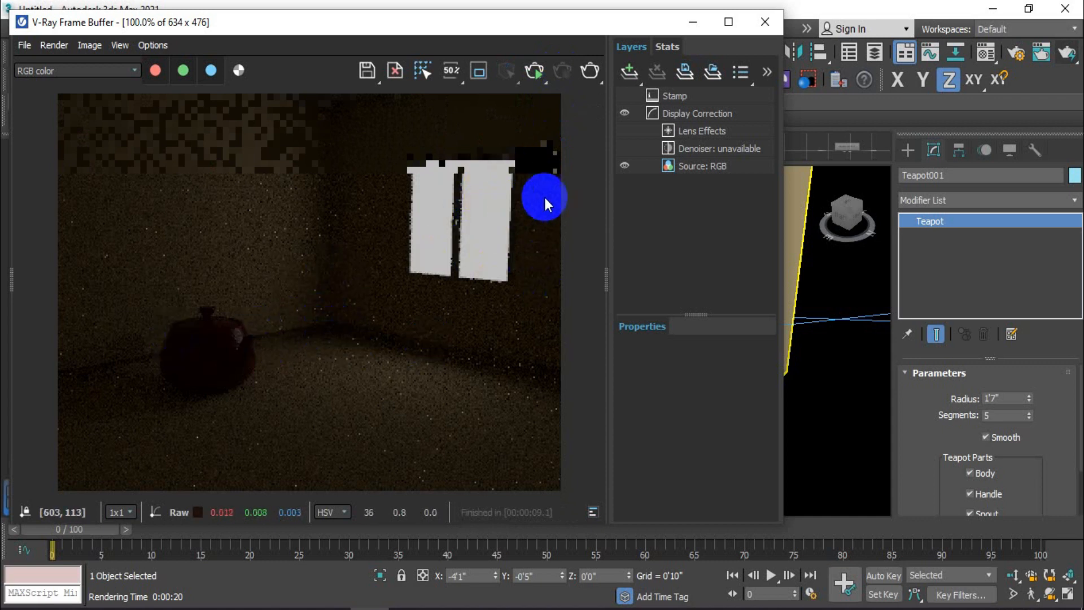
pyautogui.click(762, 22)
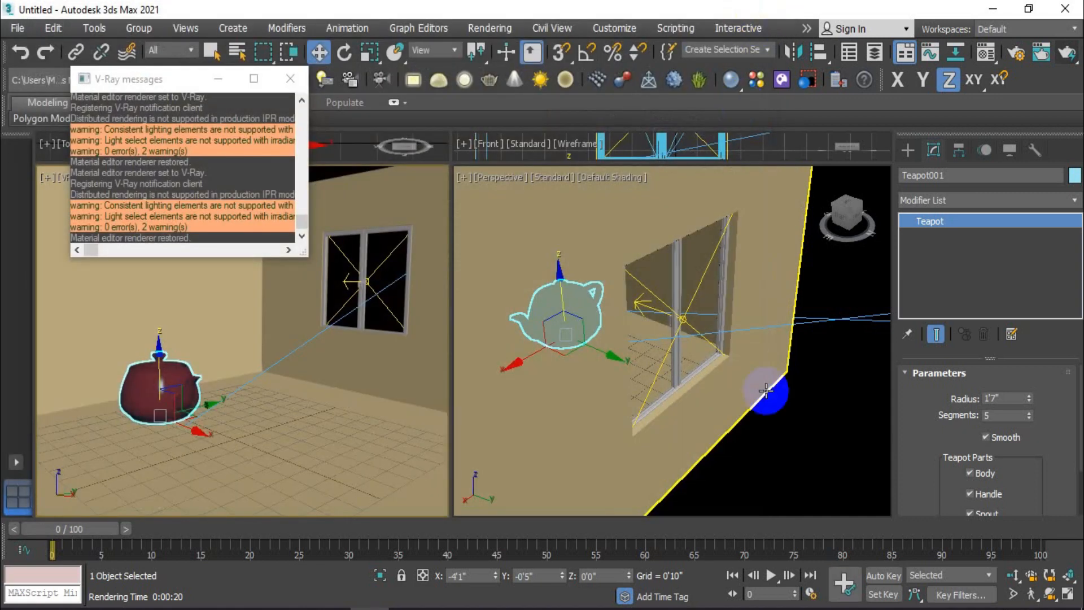
pyautogui.click(291, 78)
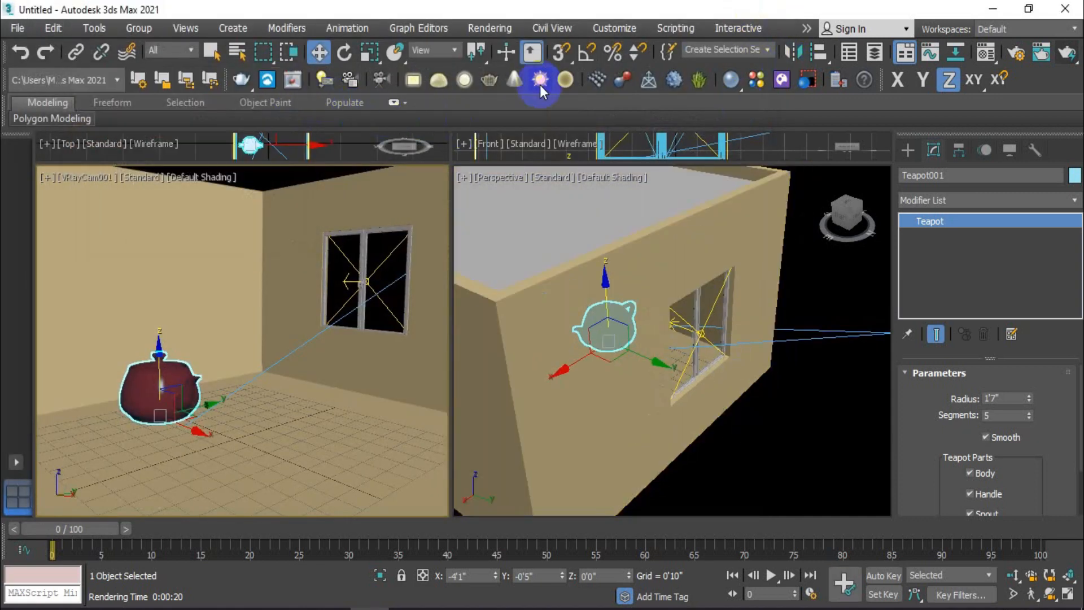
# Step: Import the downloaded 1062 Yamato 005 Standing figure from the Chaos Cosmos library and close the asset browser
pyautogui.click(782, 82)
pyautogui.moveTo(738, 249)
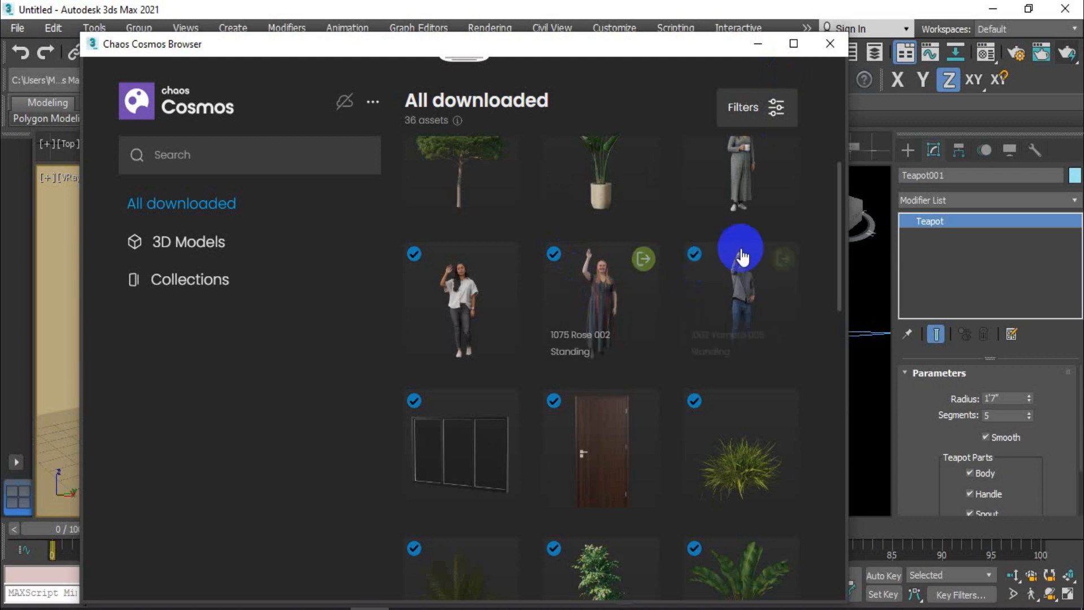
pyautogui.click(778, 272)
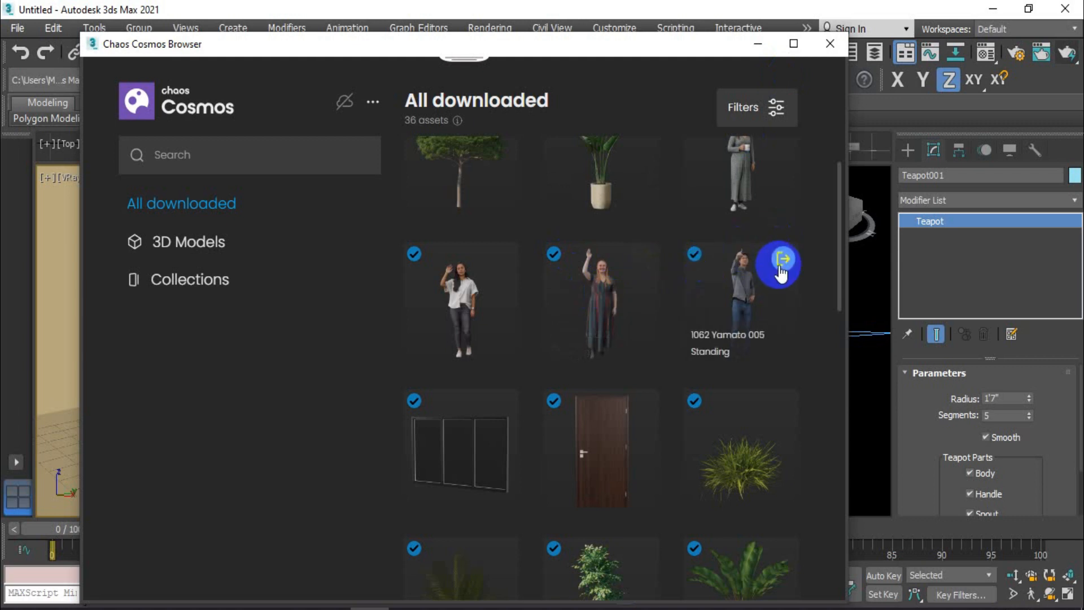
pyautogui.click(831, 44)
# Step: Move the standing figure outside the room so it stands just behind the window in the camera view
pyautogui.click(332, 49)
pyautogui.moveTo(612, 396); pyautogui.dragTo(781, 438)
pyautogui.moveTo(680, 494); pyautogui.dragTo(717, 473)
pyautogui.moveTo(786, 448); pyautogui.dragTo(799, 448)
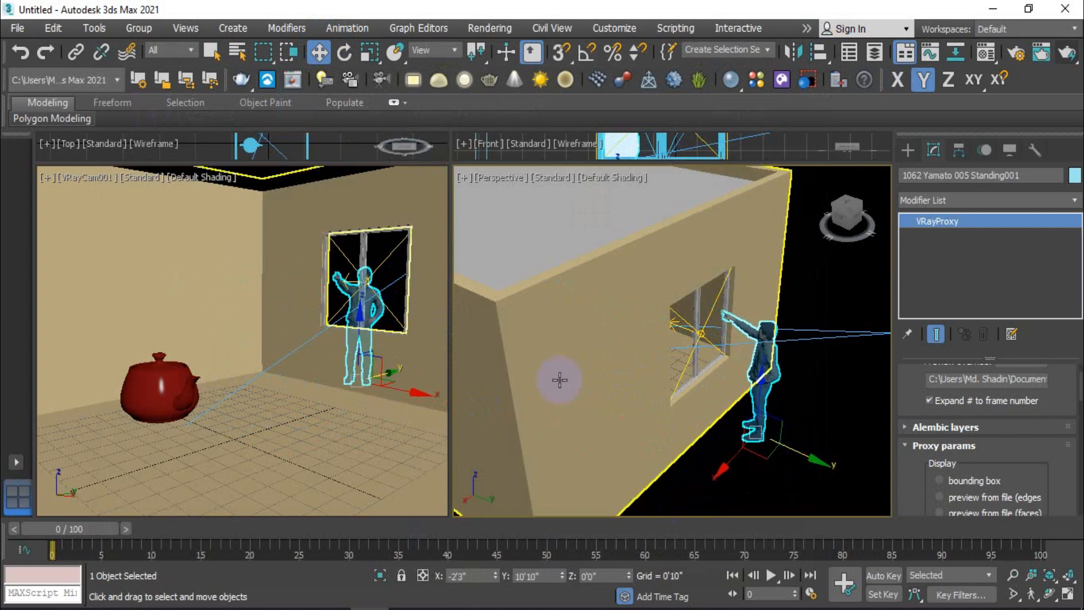
# Step: Render the camera view with the figure behind the window, check whether it shows through the light, and stop the render
pyautogui.click(209, 51)
pyautogui.click(260, 300)
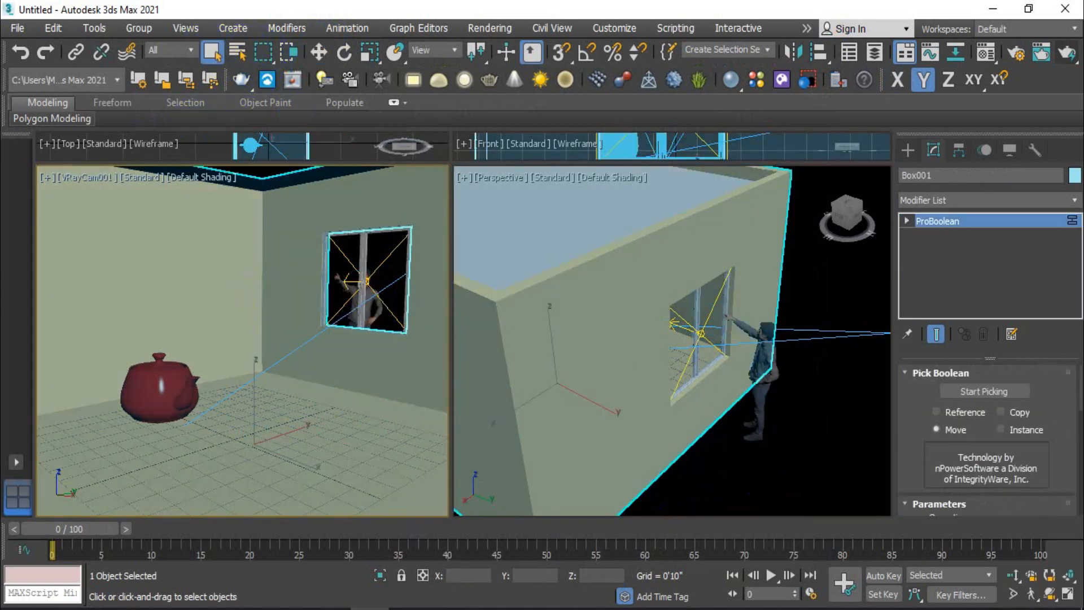
pyautogui.click(1054, 67)
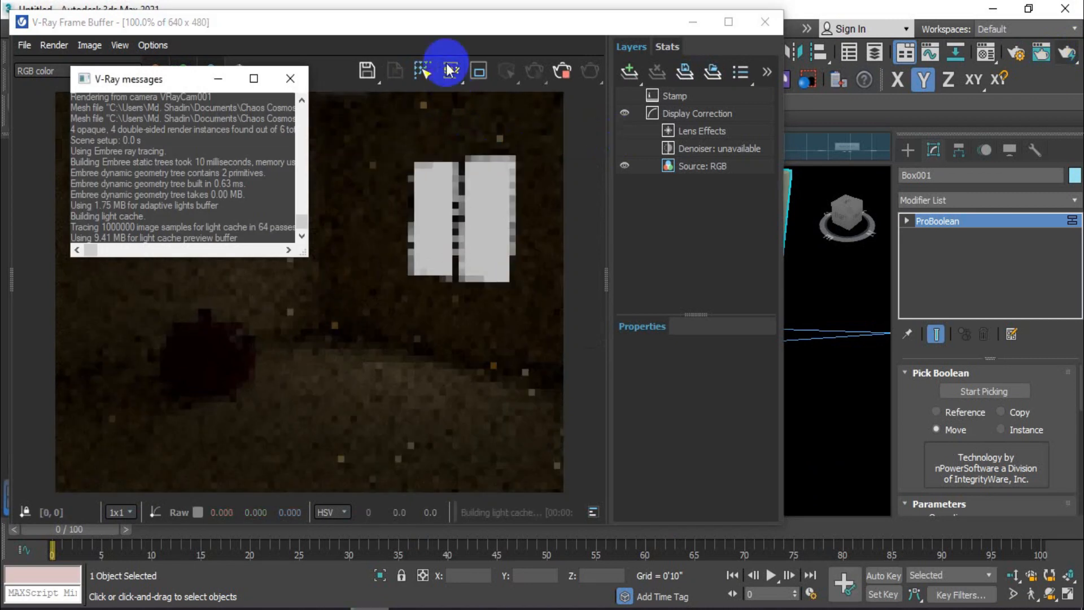
pyautogui.click(438, 30)
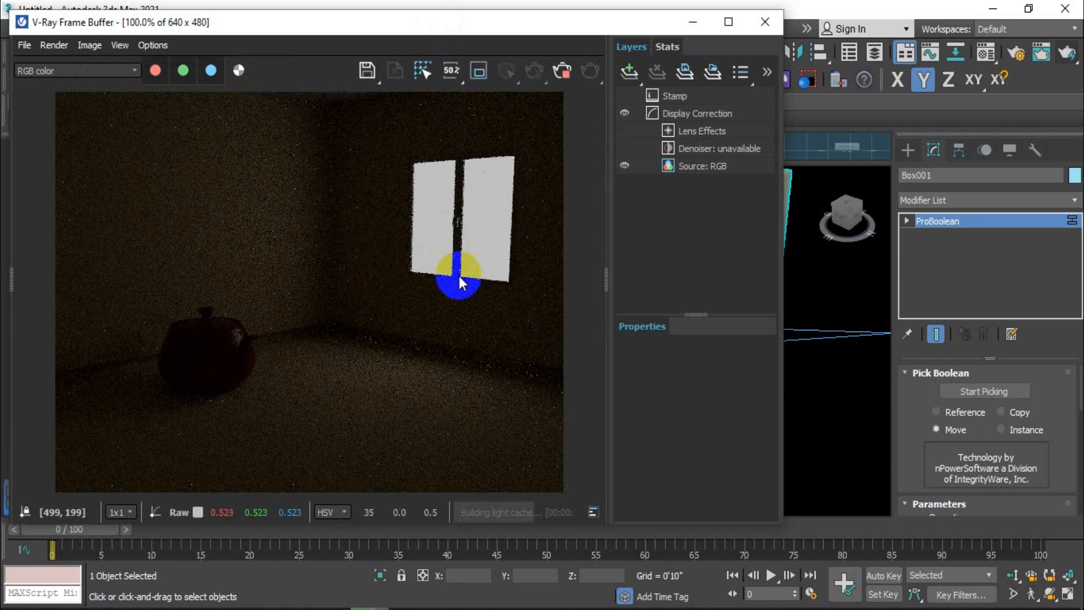
pyautogui.click(567, 71)
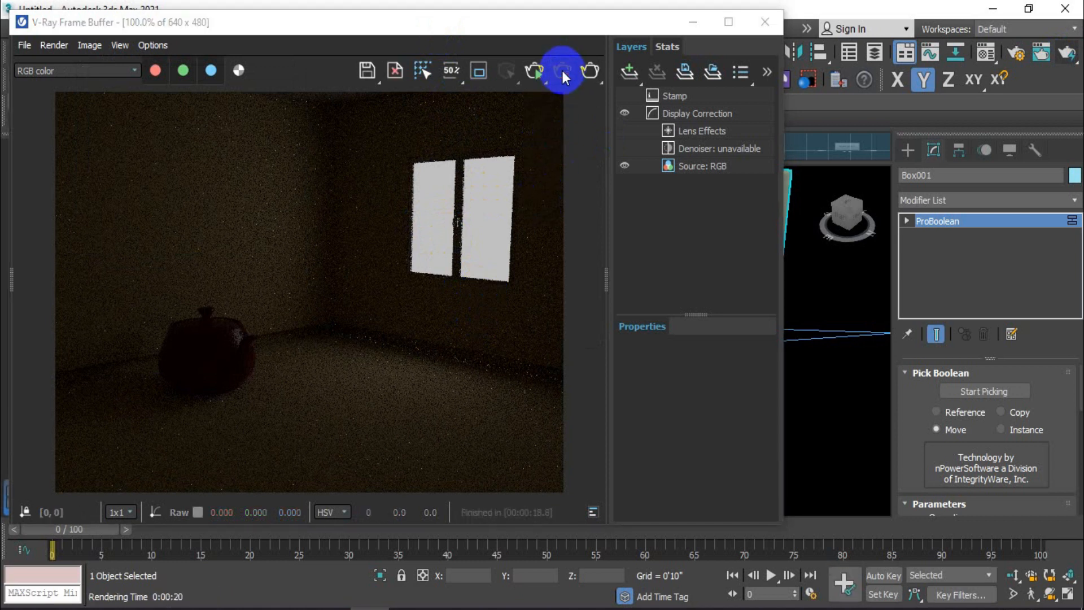
# Step: Briefly run interactive rendering of the room, stop it, and examine the window panes for the figure behind the light
pyautogui.click(537, 72)
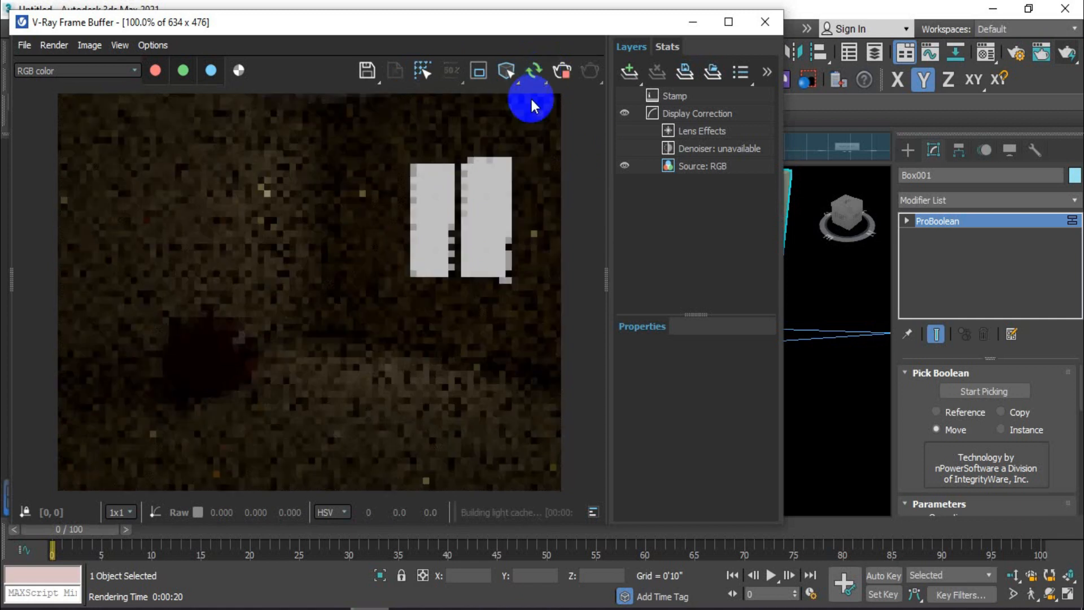
pyautogui.click(561, 75)
pyautogui.click(425, 271)
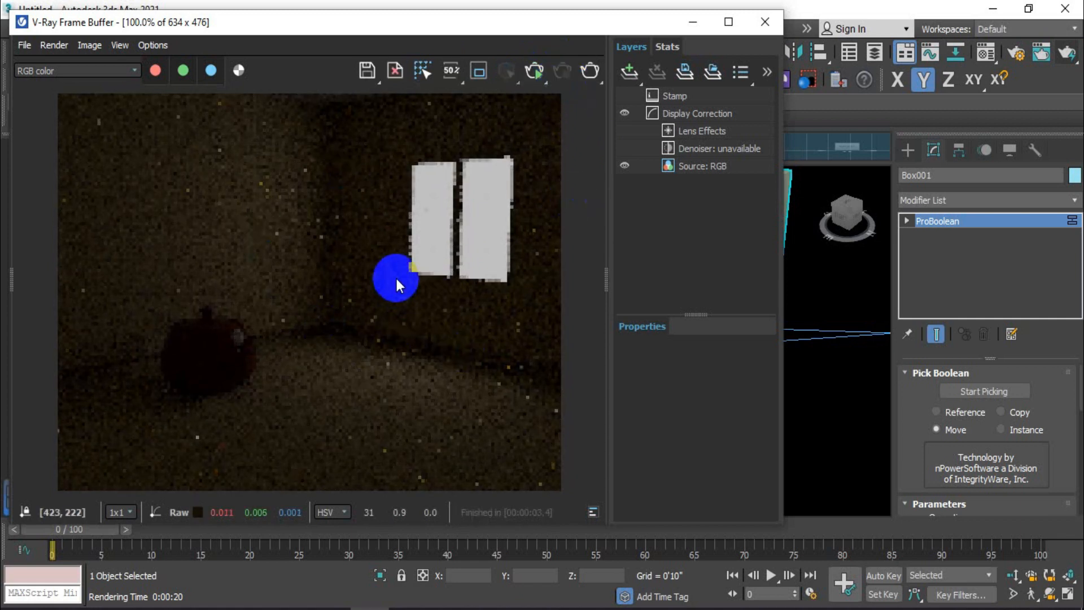
pyautogui.click(483, 233)
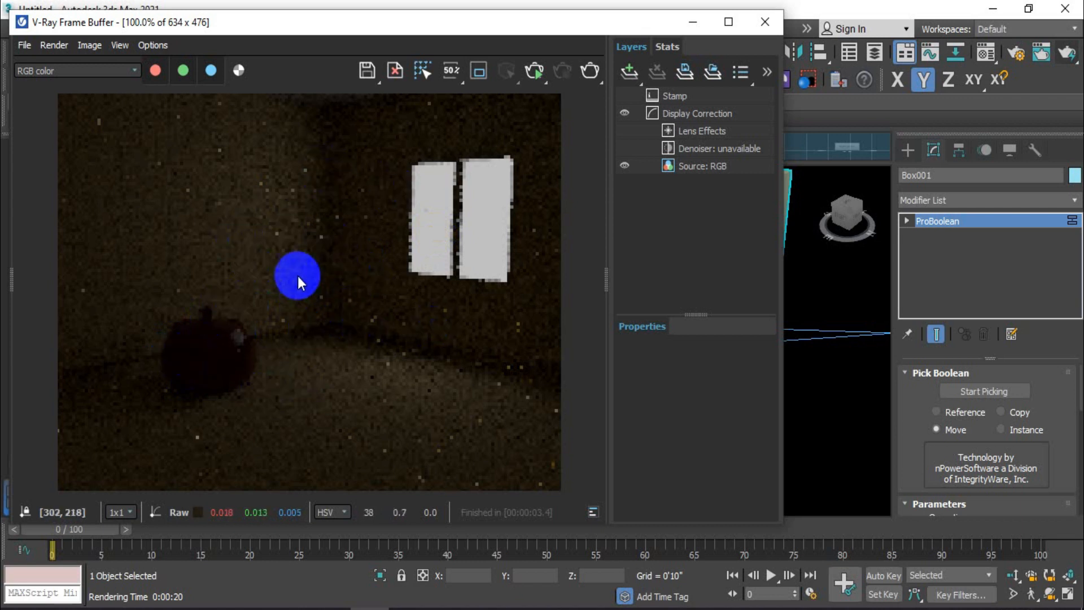
# Step: Close the previous render, select the V-Ray plane light at the window, and turn on its Invisible option
pyautogui.click(769, 22)
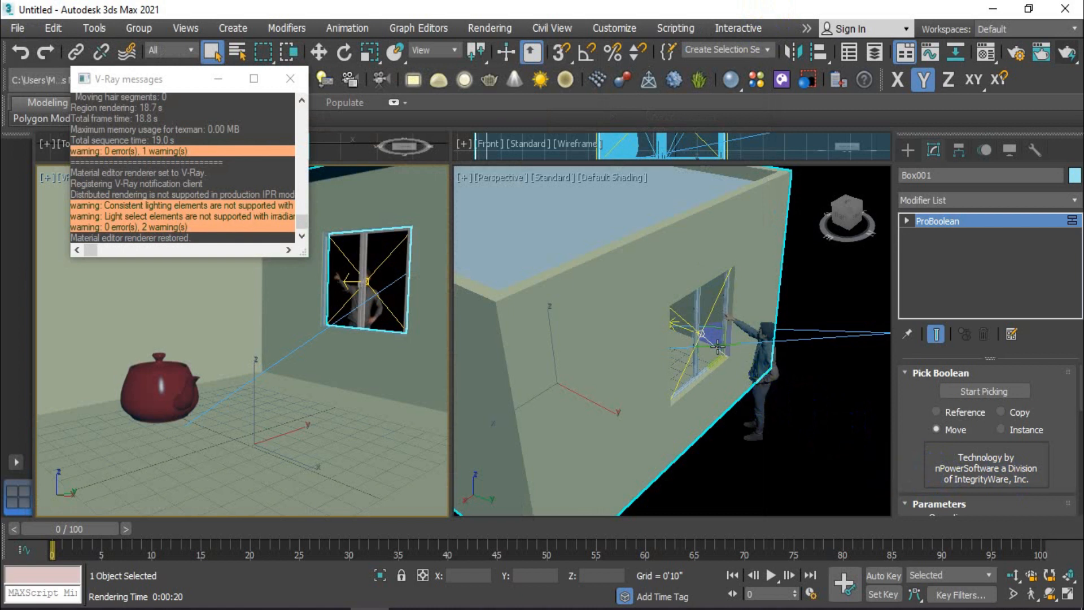
pyautogui.click(699, 333)
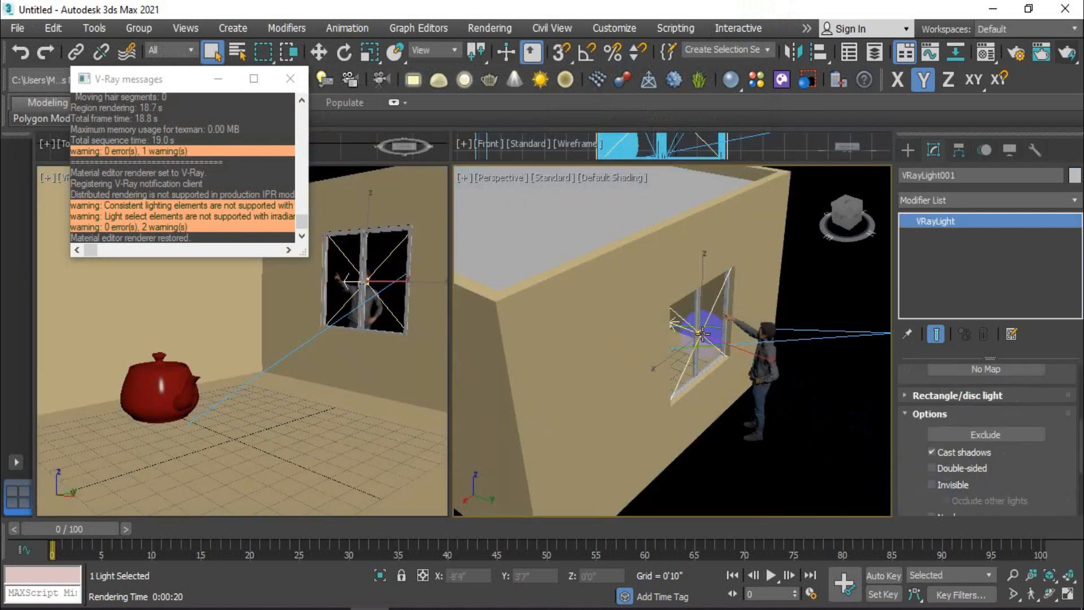
pyautogui.click(933, 484)
# Step: Render the camera view, examine the figure behind the window with the light set to Invisible, and stop and close the render
pyautogui.click(421, 346)
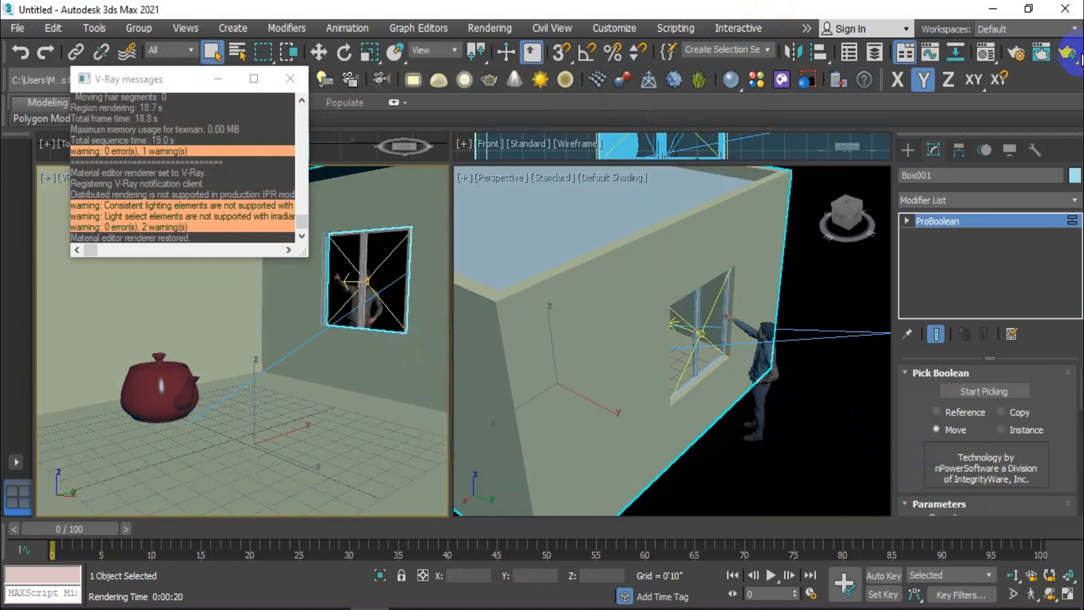
pyautogui.click(1067, 53)
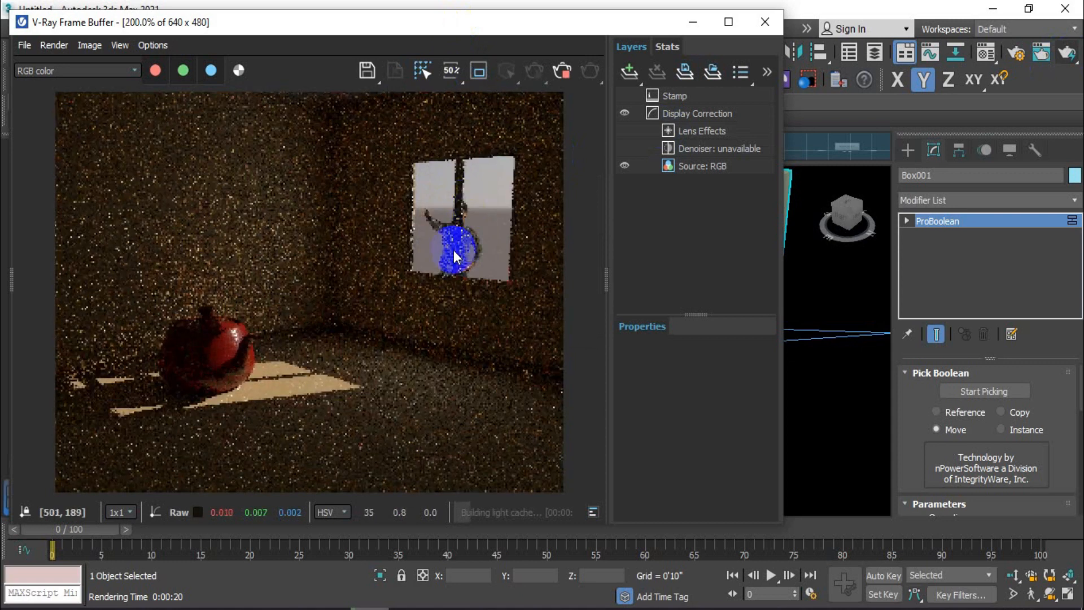
pyautogui.scroll(1, 452, 249)
pyautogui.scroll(-1, 455, 231)
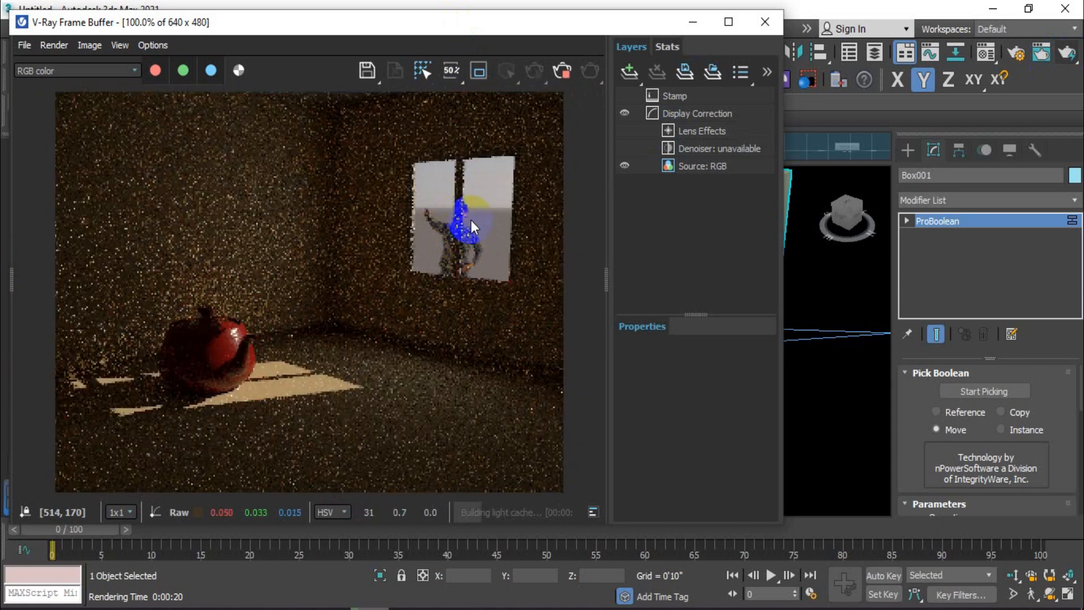
pyautogui.click(565, 79)
pyautogui.click(765, 21)
# Step: Select the plane light at the window again and close the V-Ray messages log
pyautogui.click(831, 404)
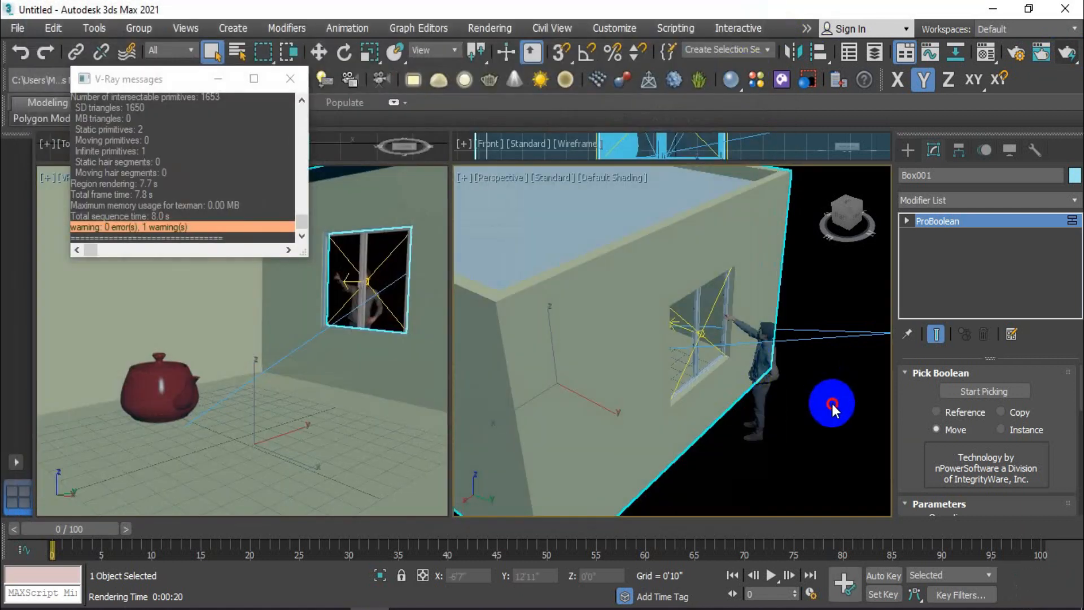
pyautogui.click(701, 333)
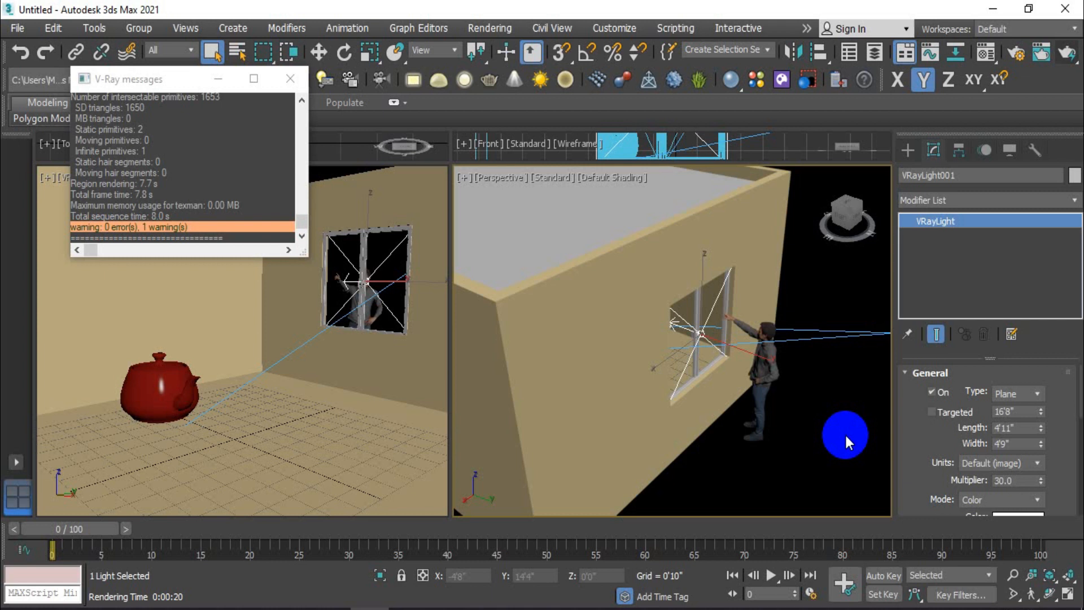
pyautogui.click(290, 79)
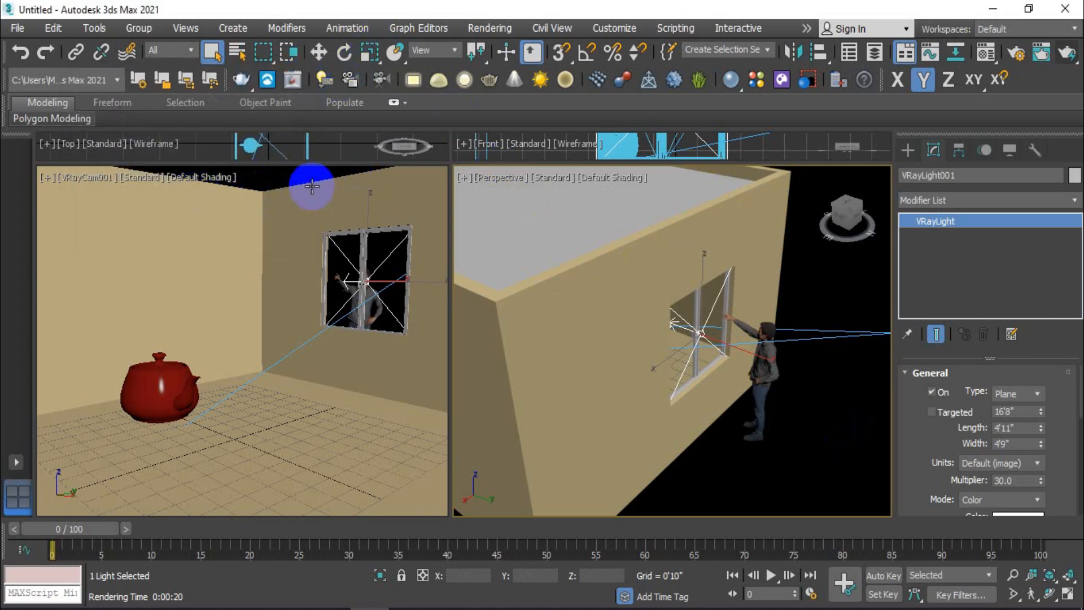